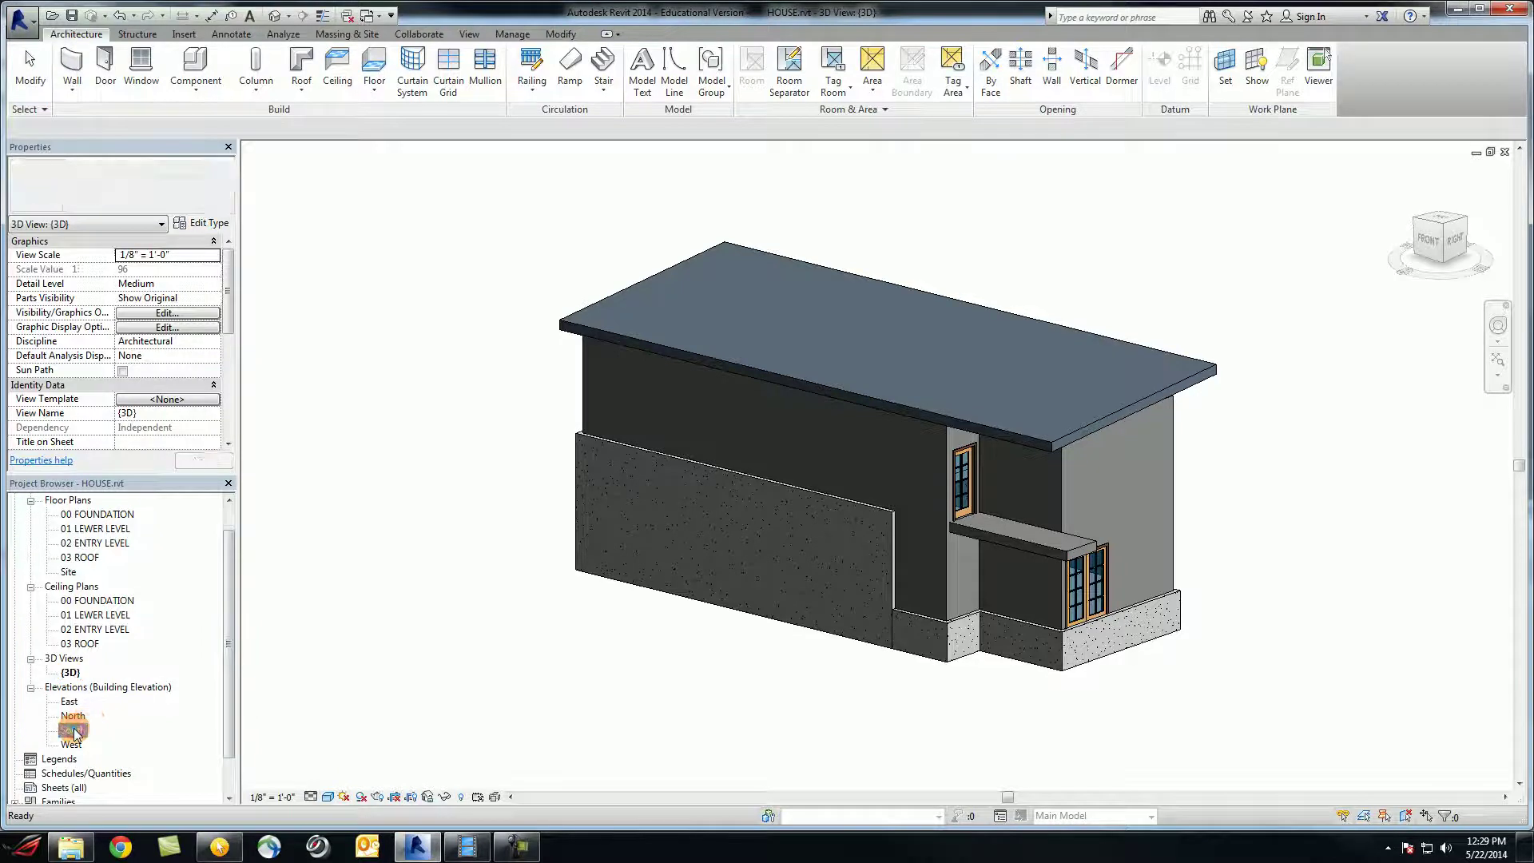
# - Start Window placement in the South elevation and load the Casement 3x3 with Trim family from the US Imperial library's Windows folder
pyautogui.scroll(4, 832, 442)
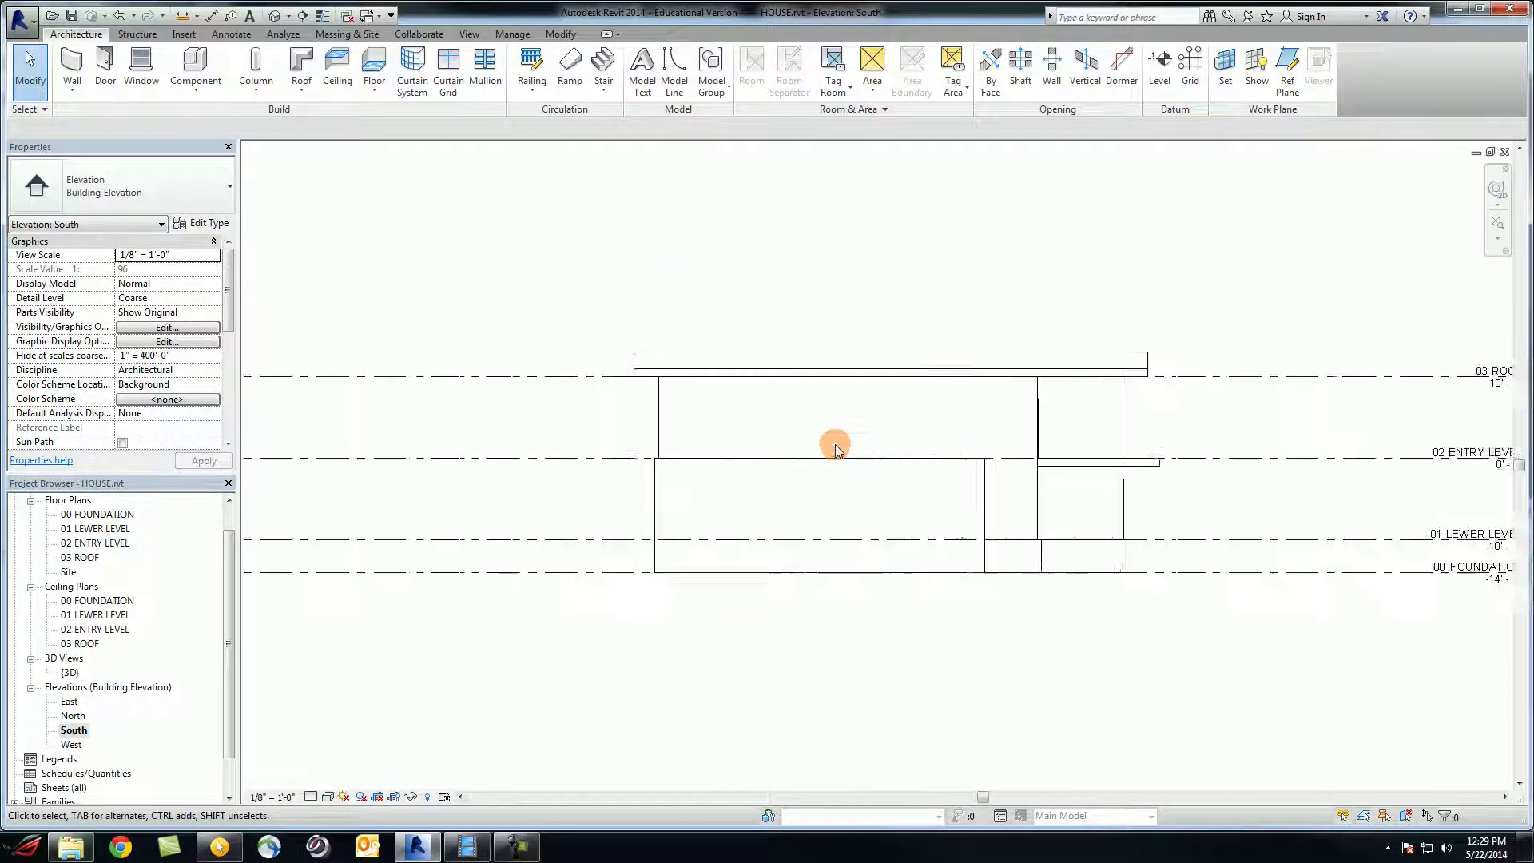
pyautogui.scroll(2, 807, 409)
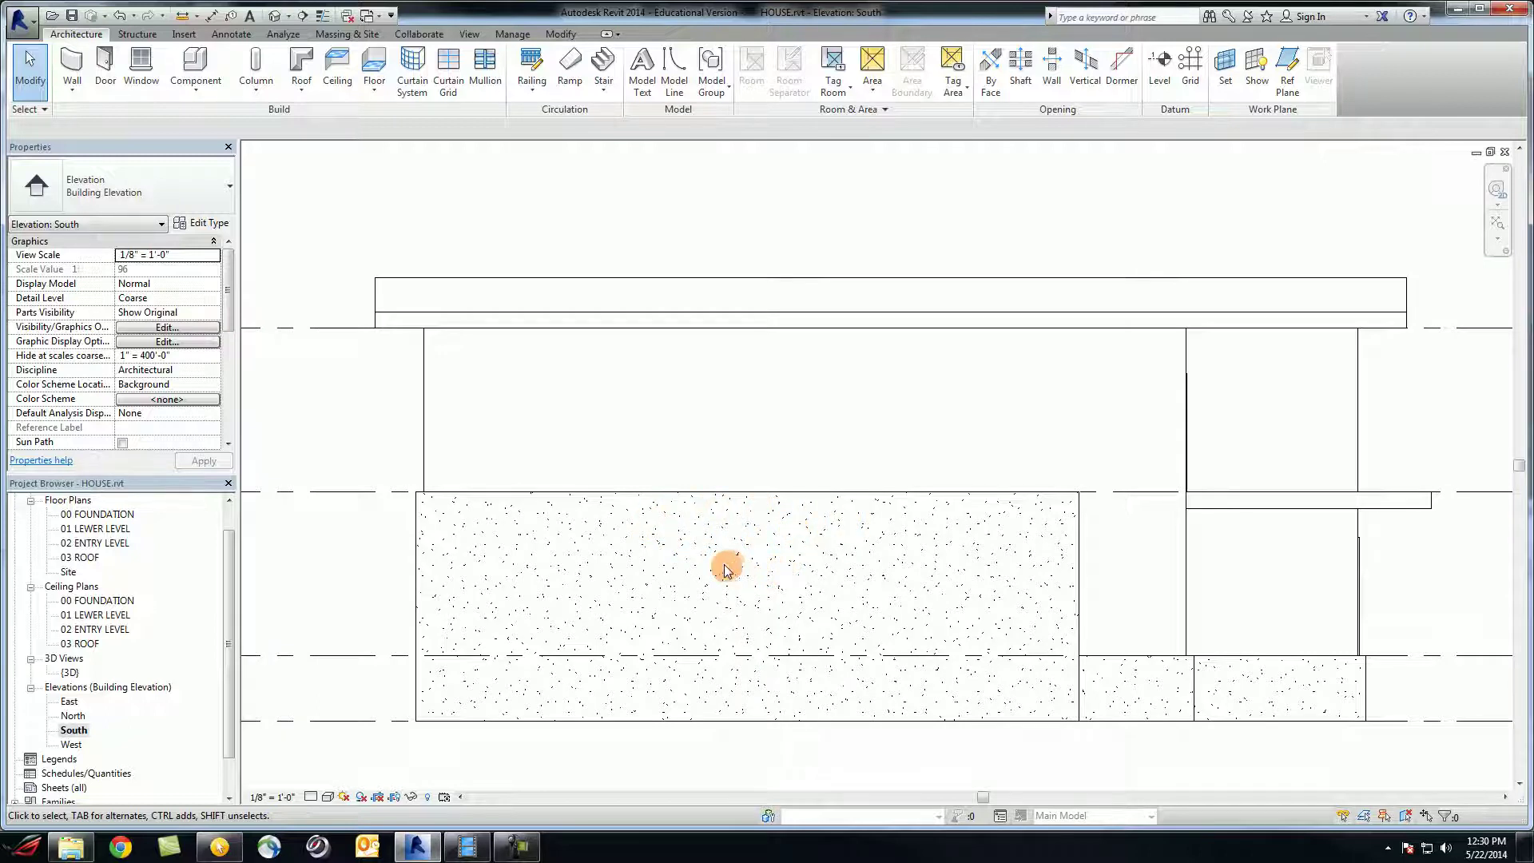
pyautogui.click(141, 68)
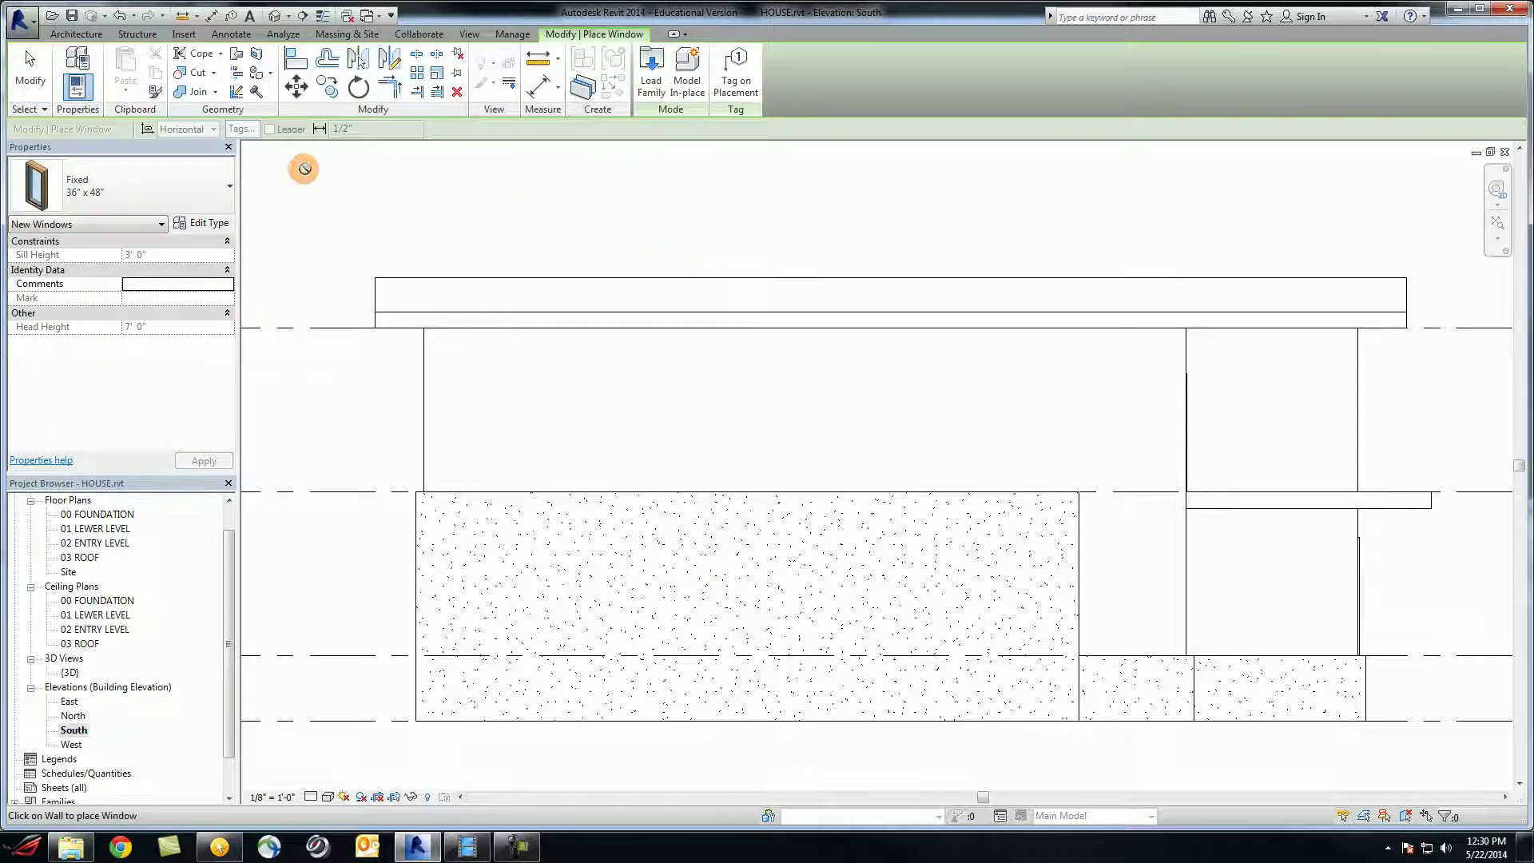
pyautogui.click(218, 186)
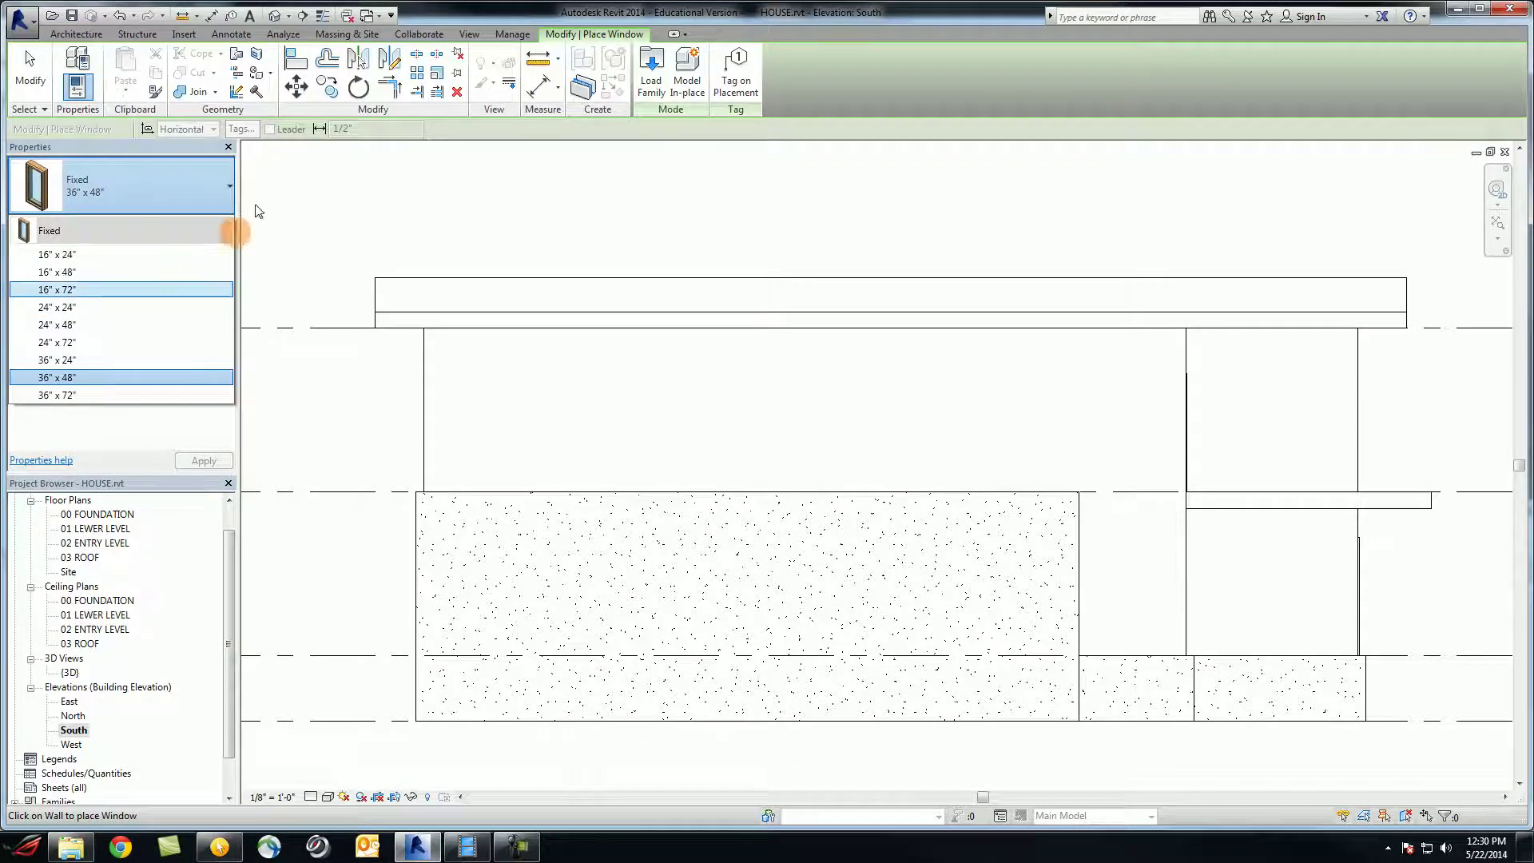
pyautogui.click(655, 75)
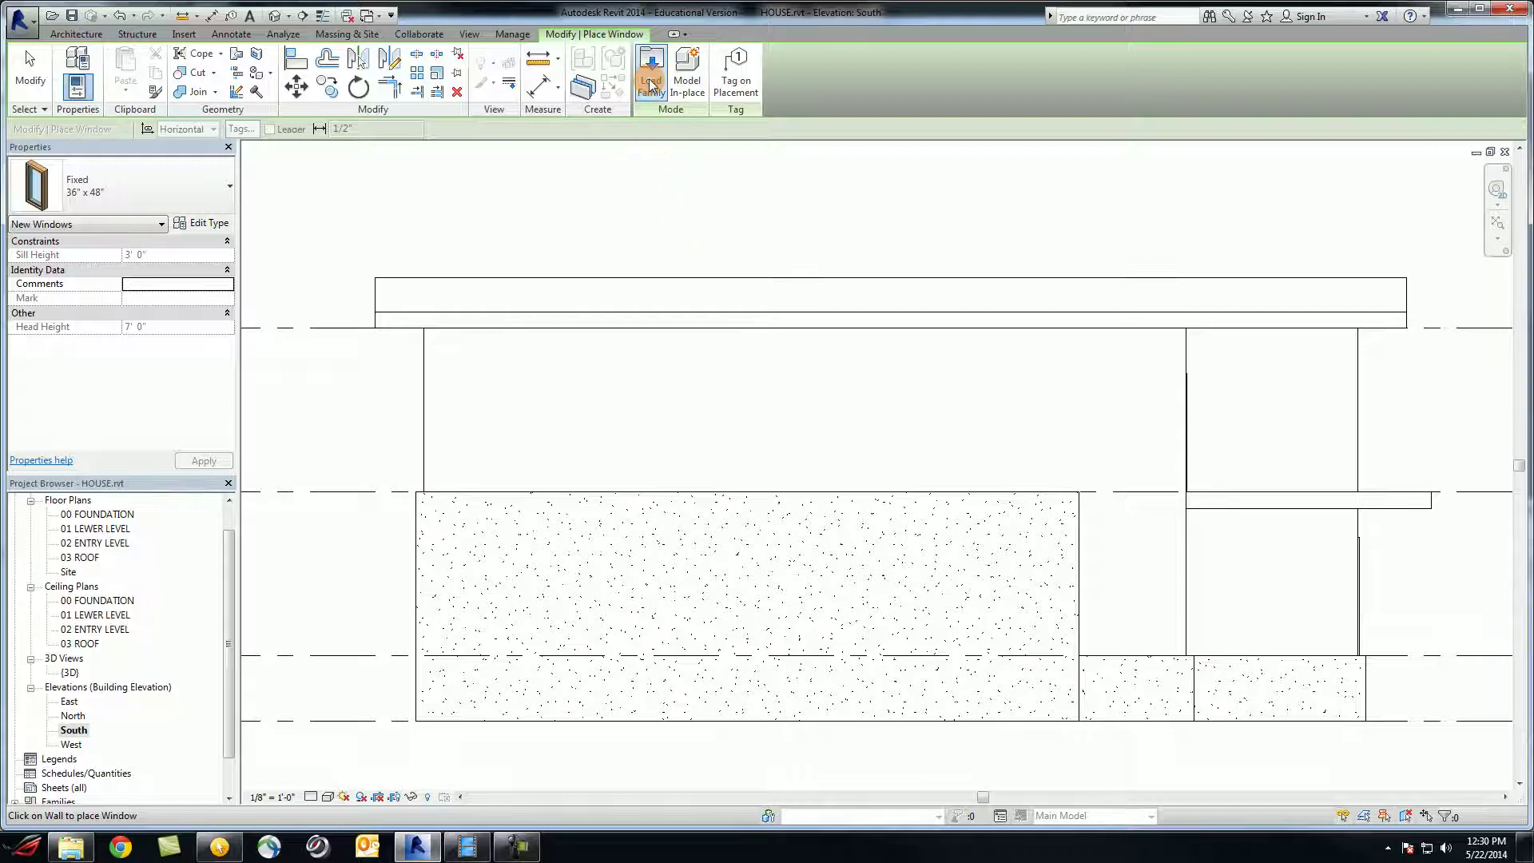
pyautogui.click(651, 82)
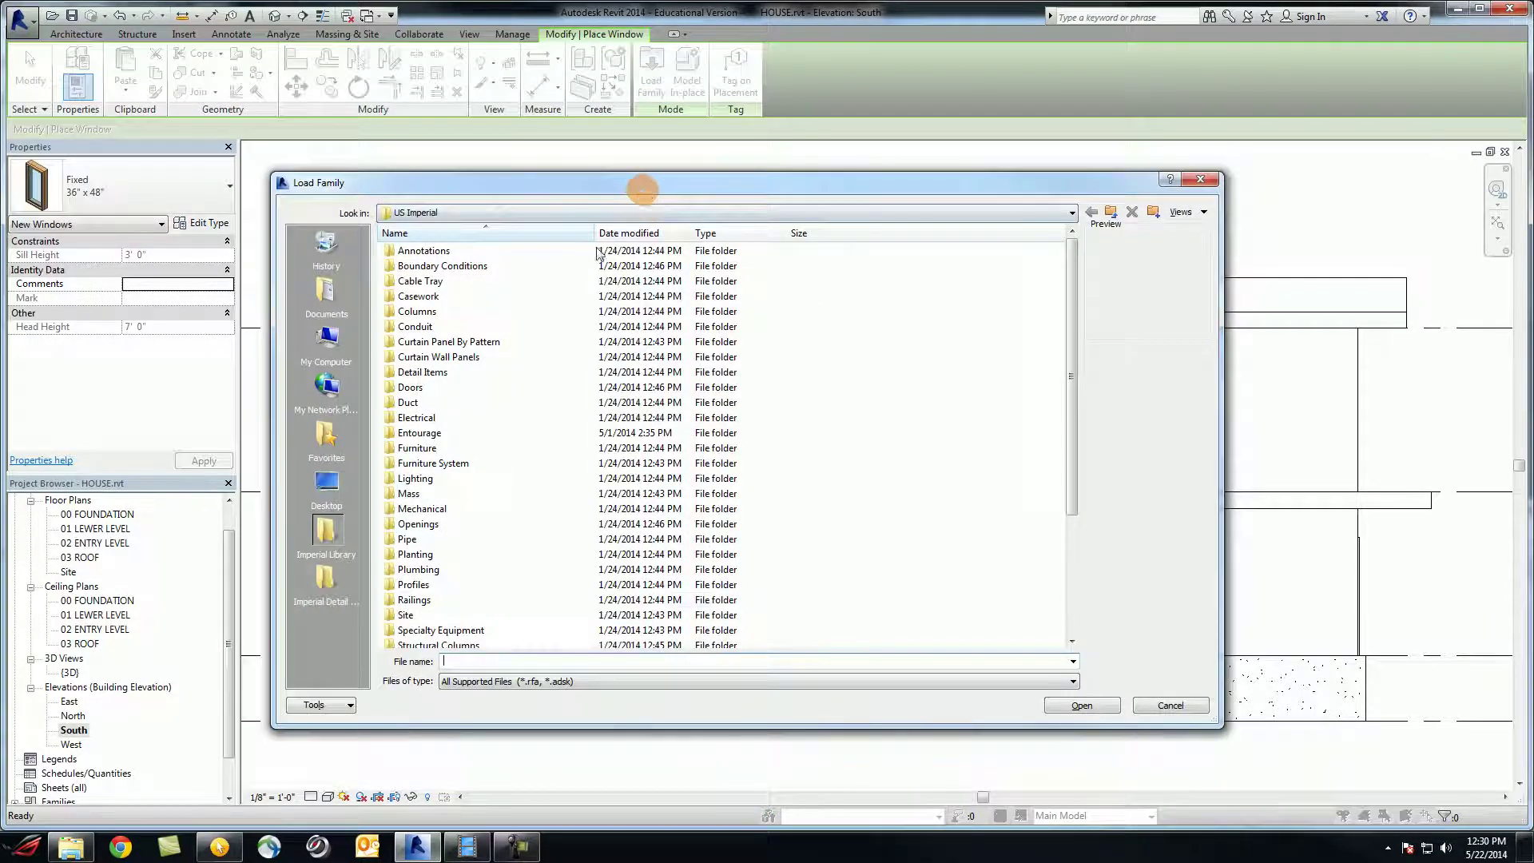
pyautogui.click(468, 596)
pyautogui.scroll(-4, 464, 596)
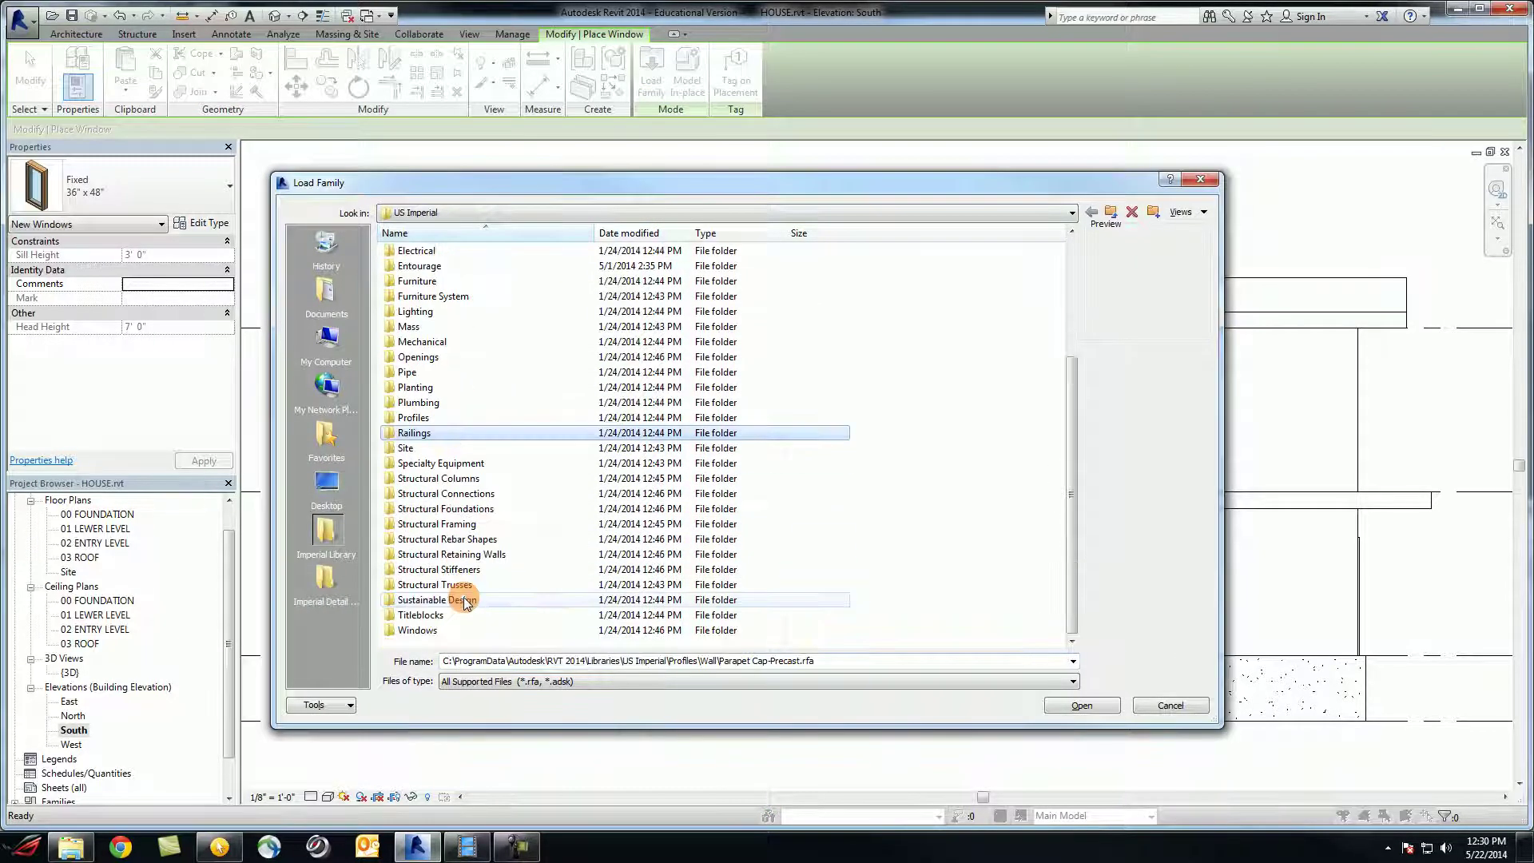
pyautogui.doubleClick(450, 630)
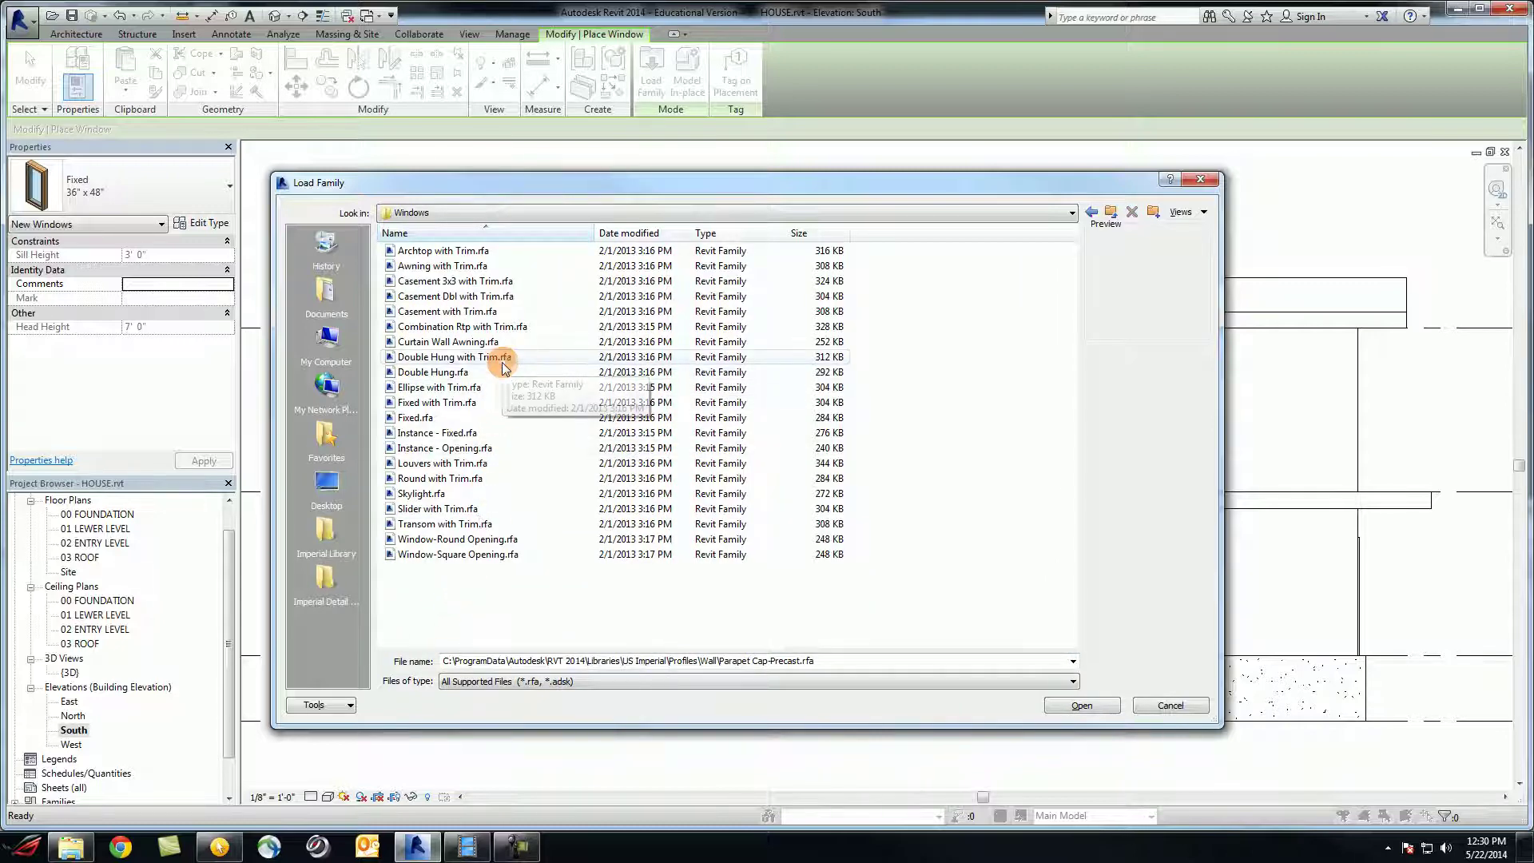
pyautogui.click(516, 283)
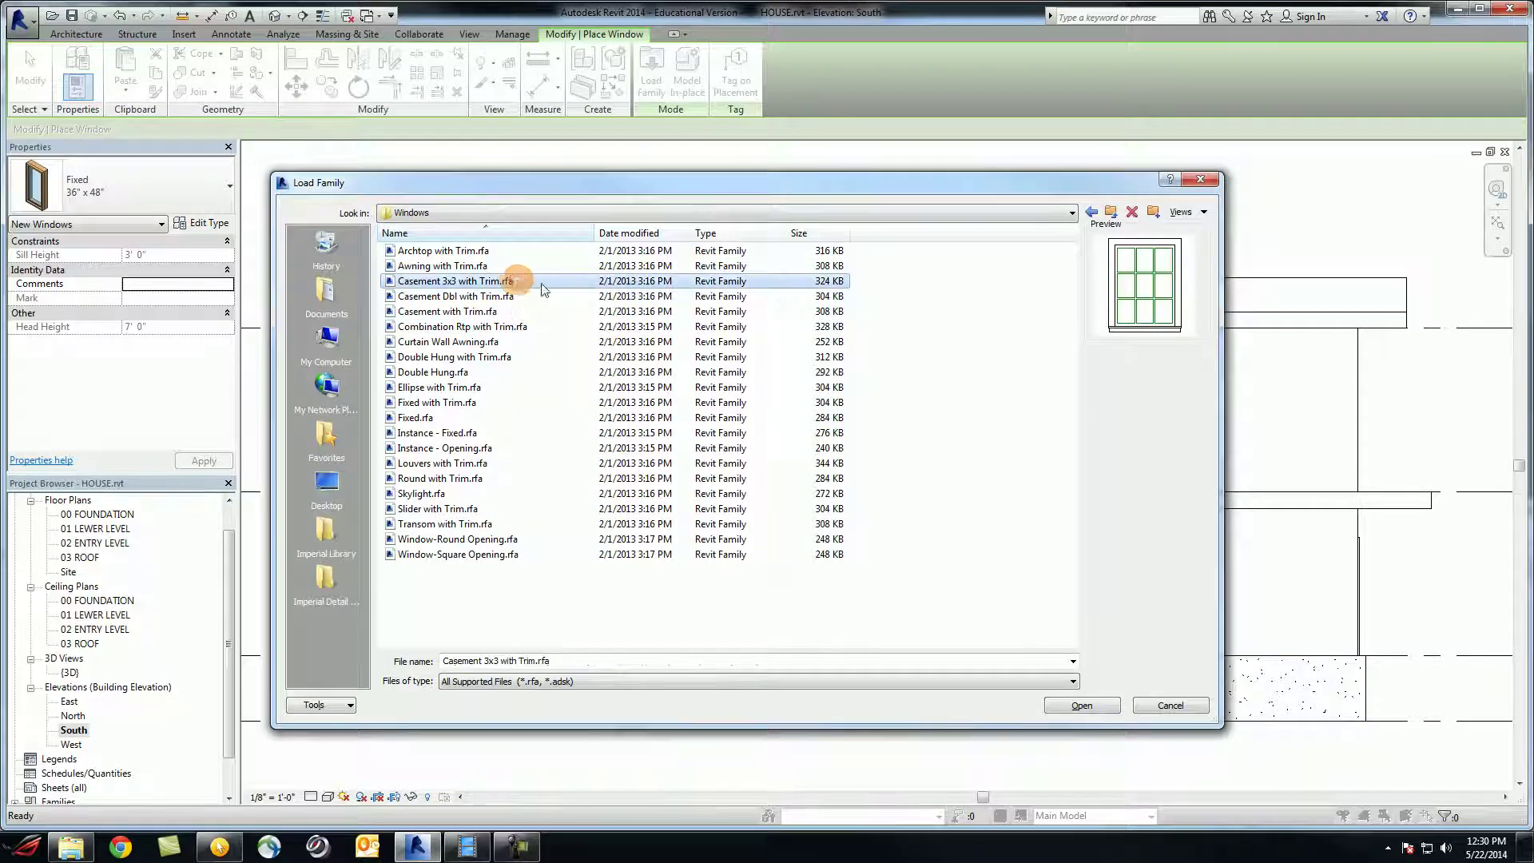
pyautogui.click(1082, 706)
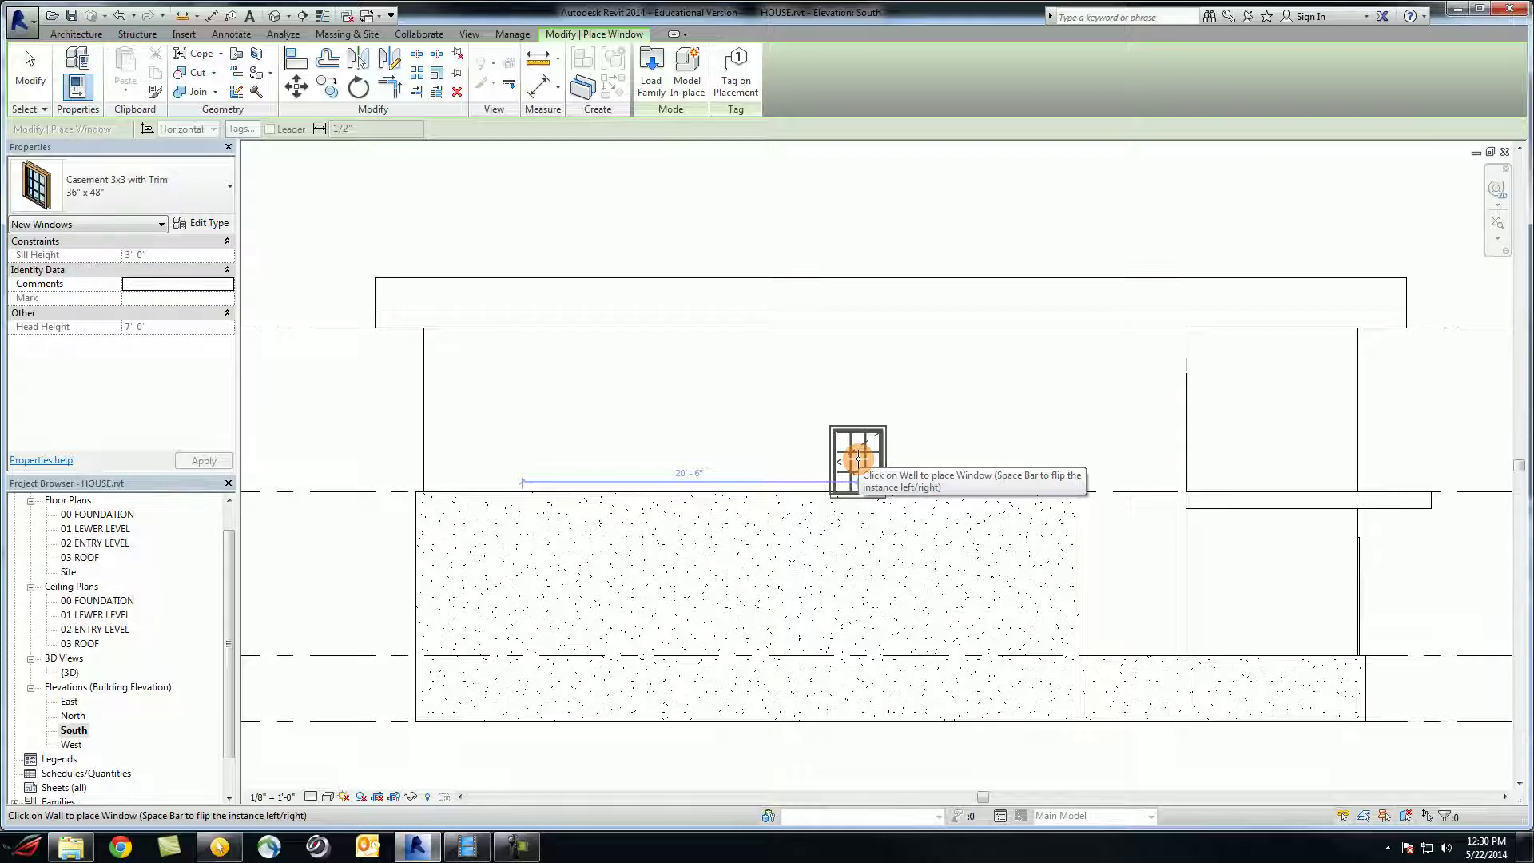
# - Place two Fixed 36" x 24" windows near the top of the concrete wall, about 11' 6" from its west end and 10' 6" from its east end
pyautogui.click(224, 185)
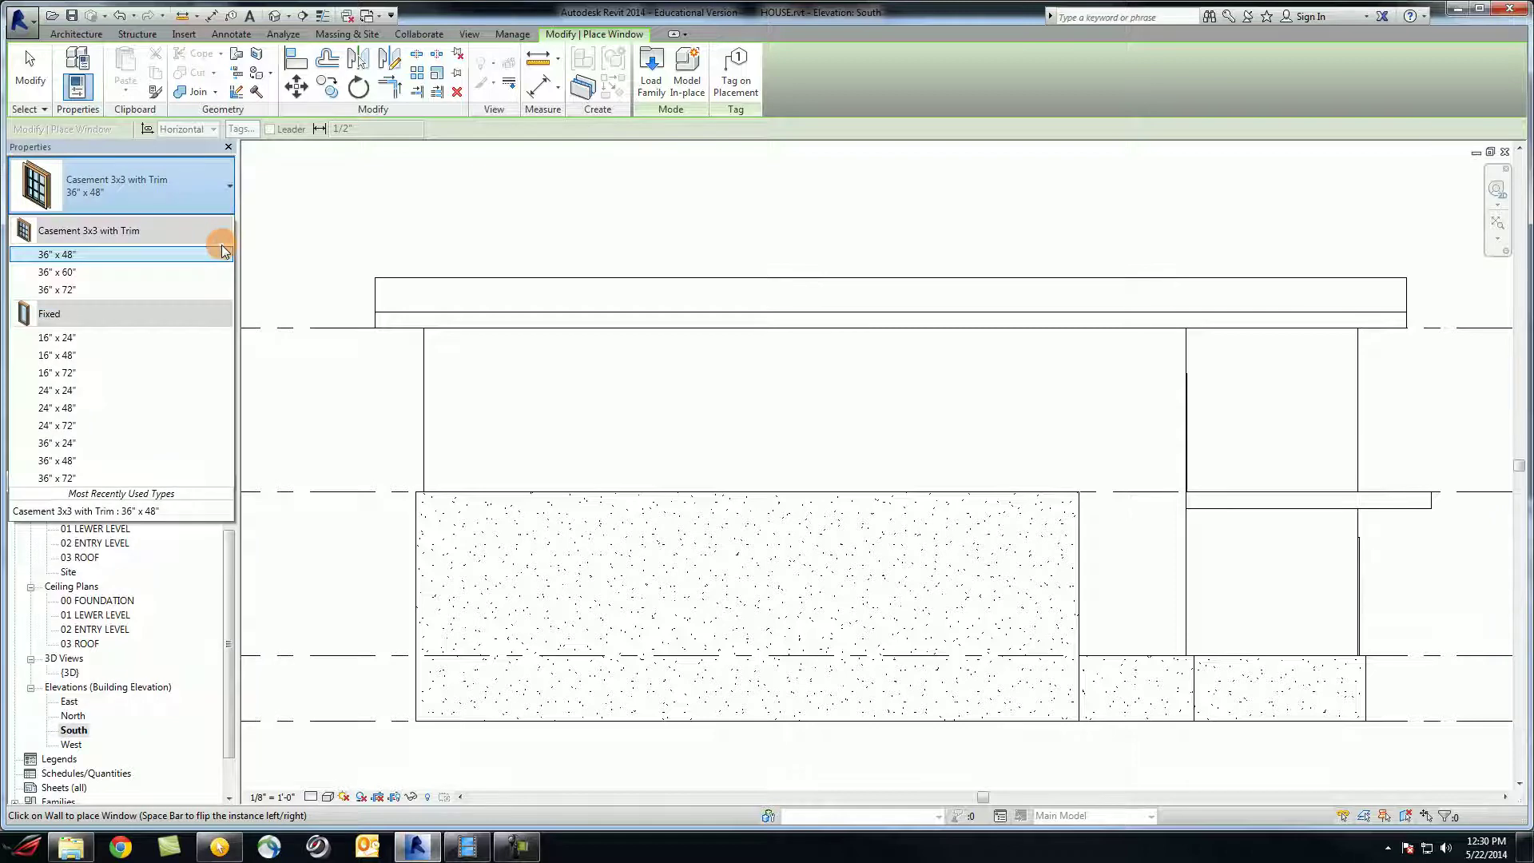
pyautogui.click(171, 443)
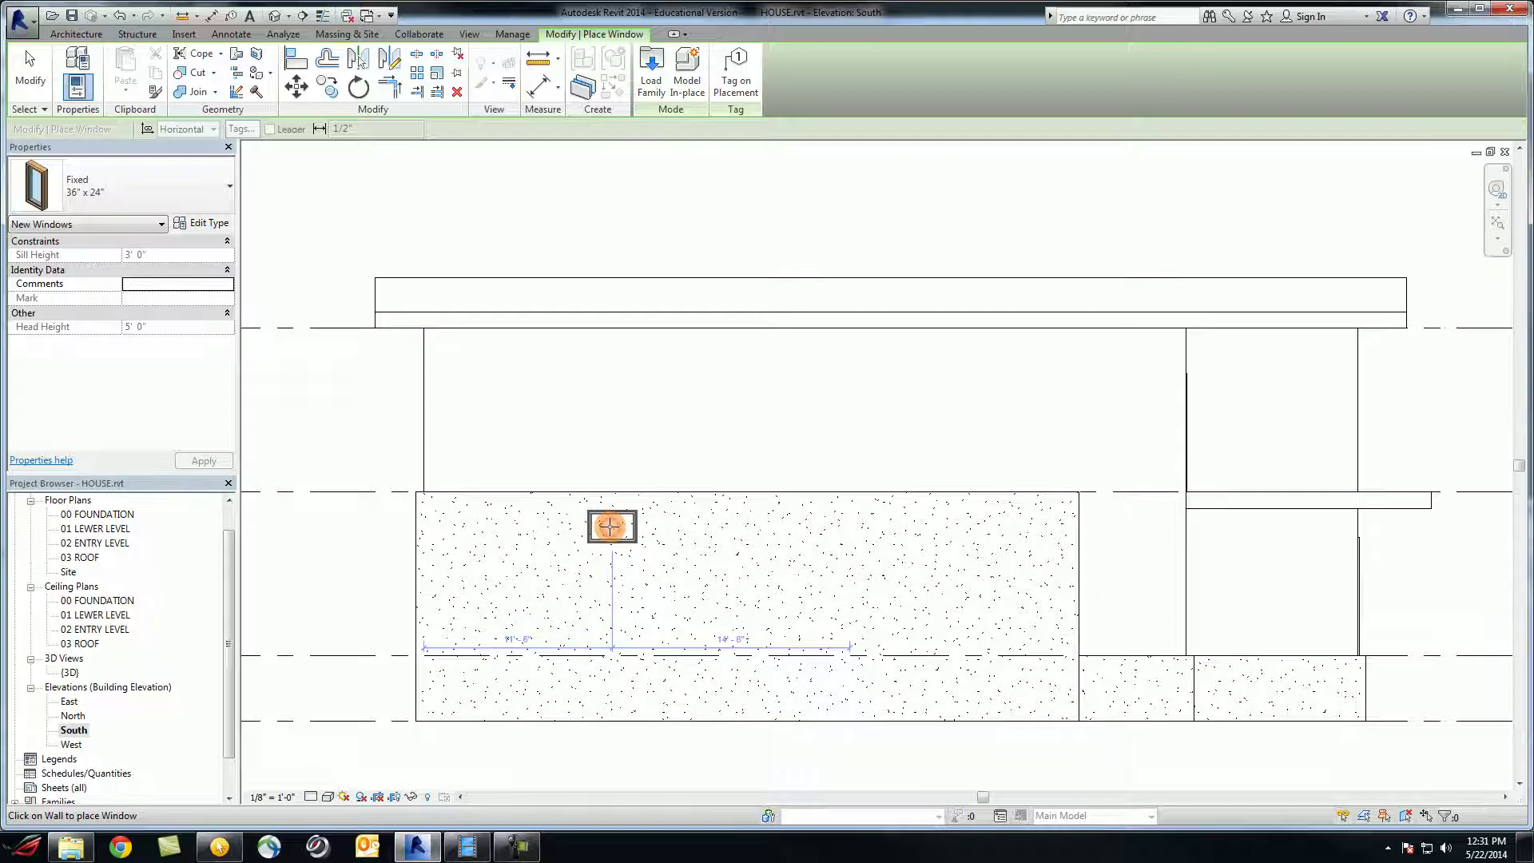
pyautogui.click(611, 526)
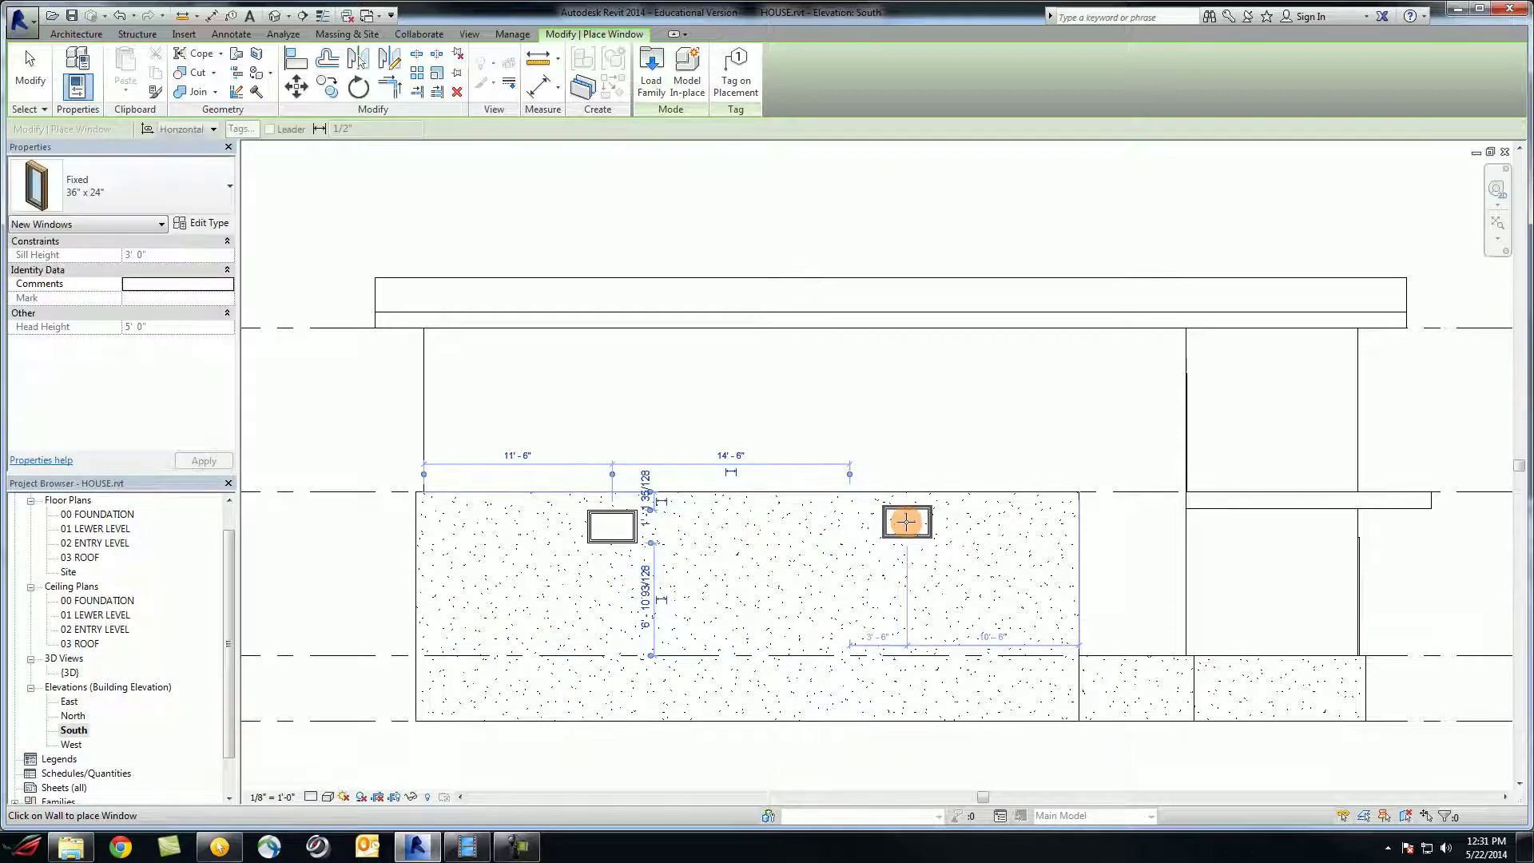
pyautogui.click(910, 528)
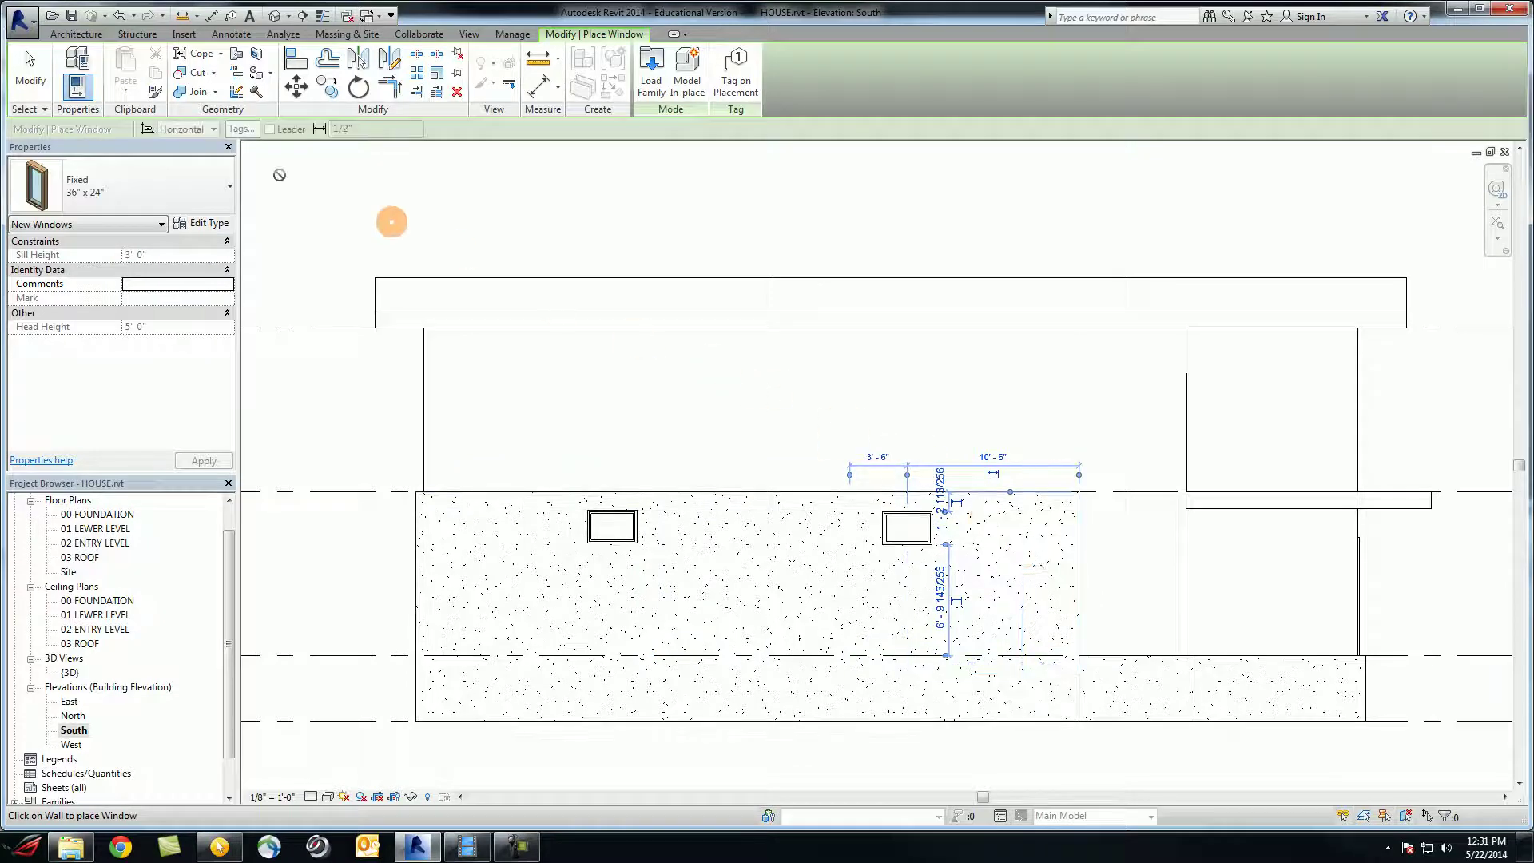
pyautogui.click(30, 84)
pyautogui.click(905, 563)
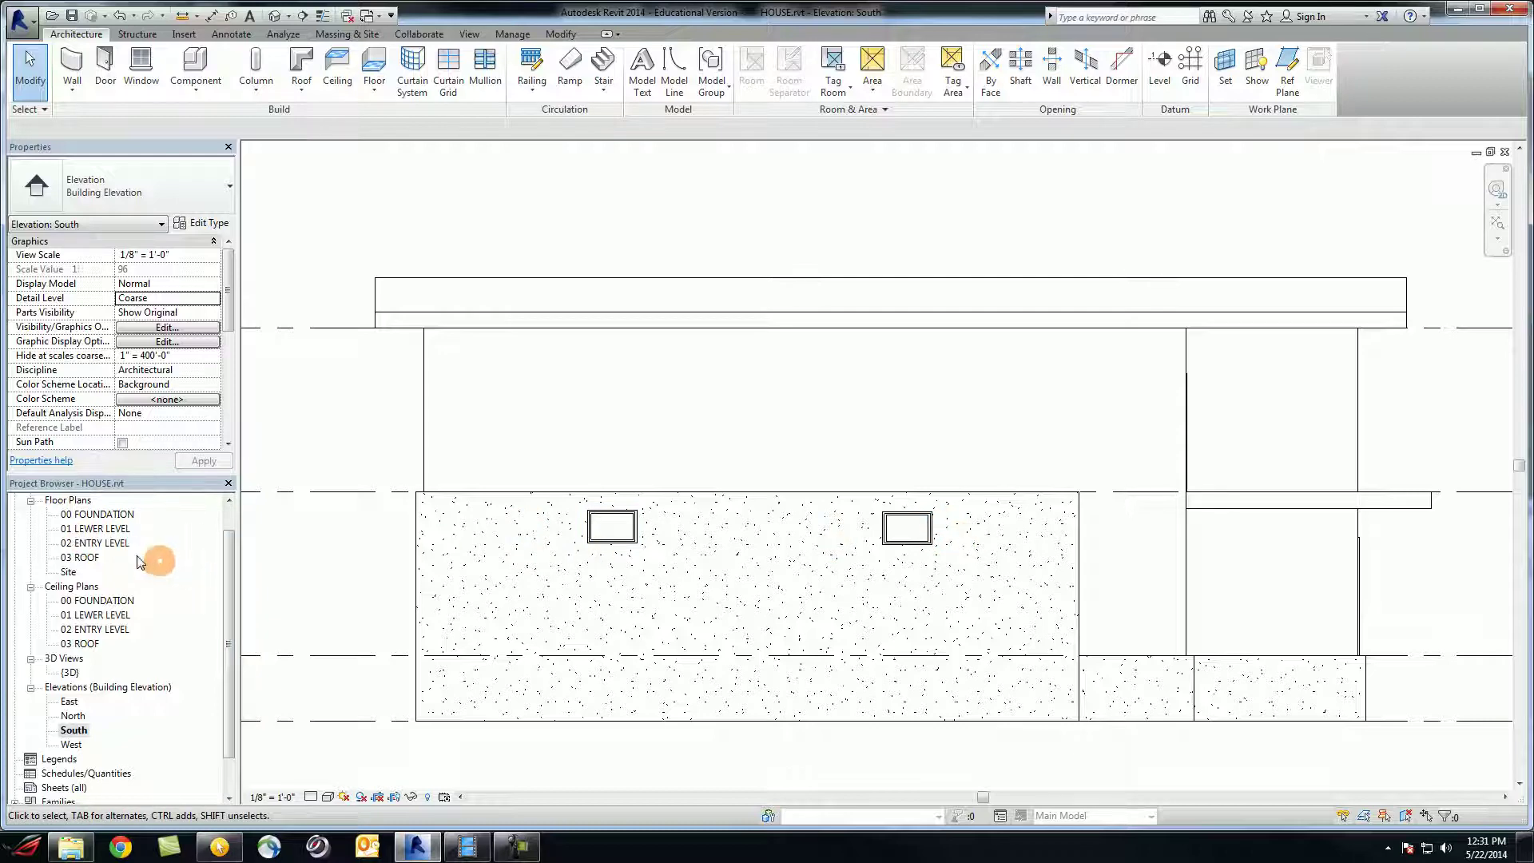
# - In the 01 LEWER LEVEL floor plan, set the view range's cut plane offset to 7'
pyautogui.doubleClick(93, 530)
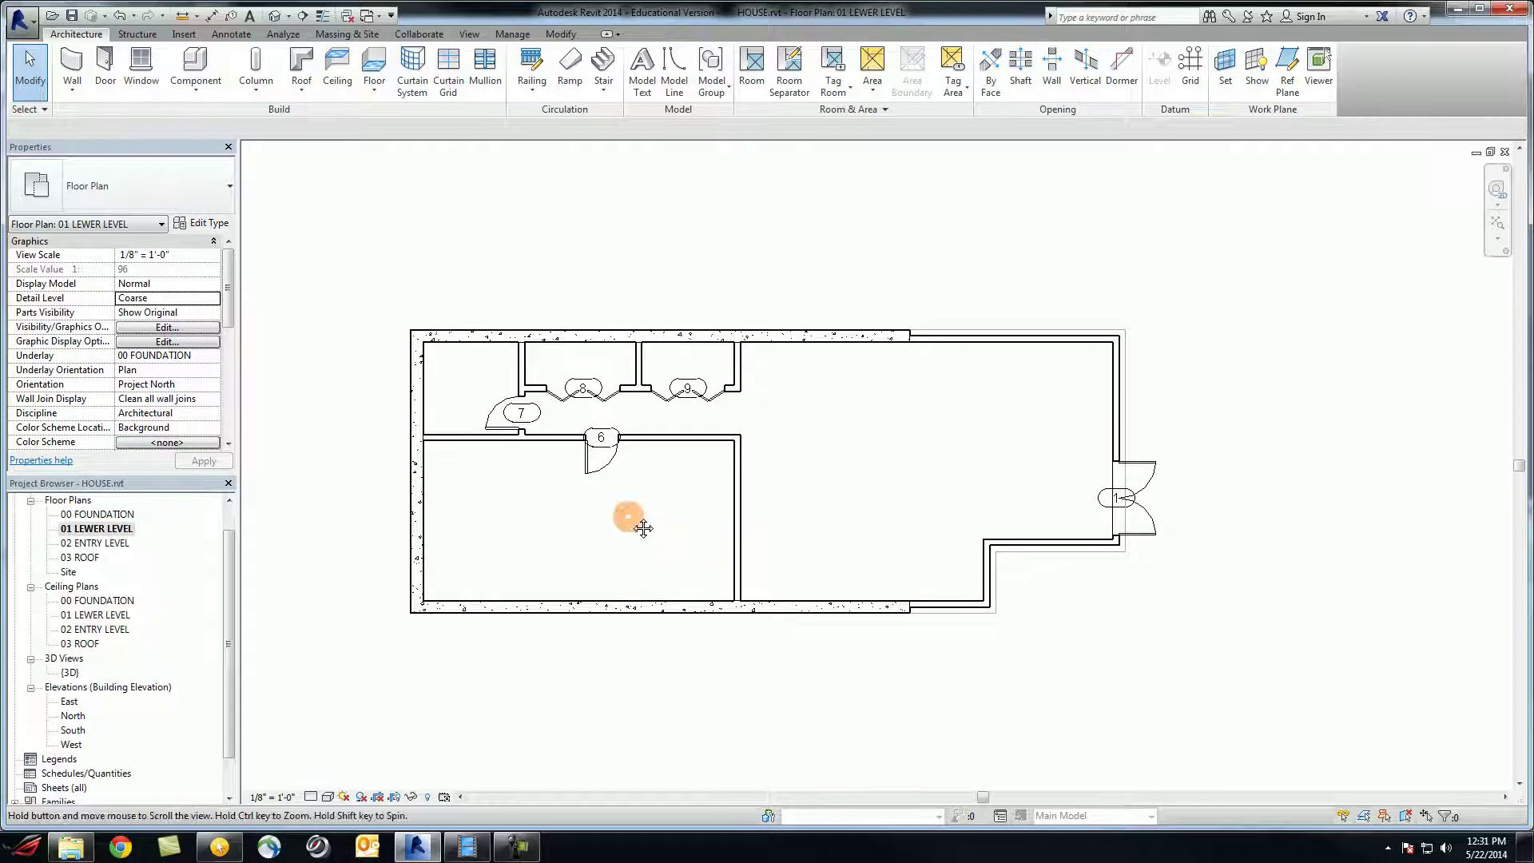
pyautogui.moveTo(640, 527); pyautogui.dragTo(774, 546, button='middle')
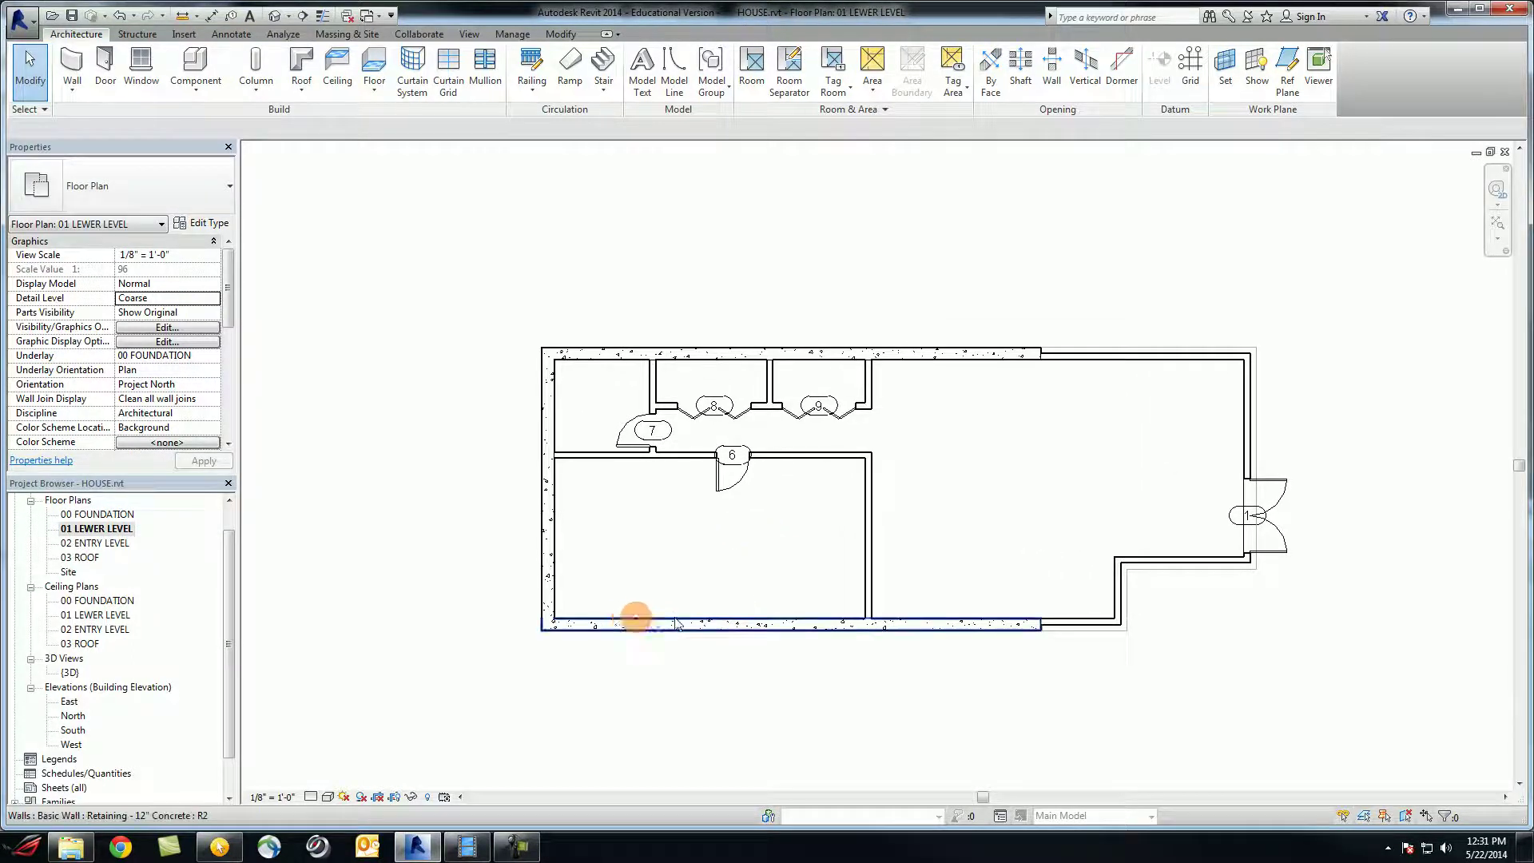
pyautogui.scroll(3, 723, 540)
pyautogui.scroll(1, 722, 541)
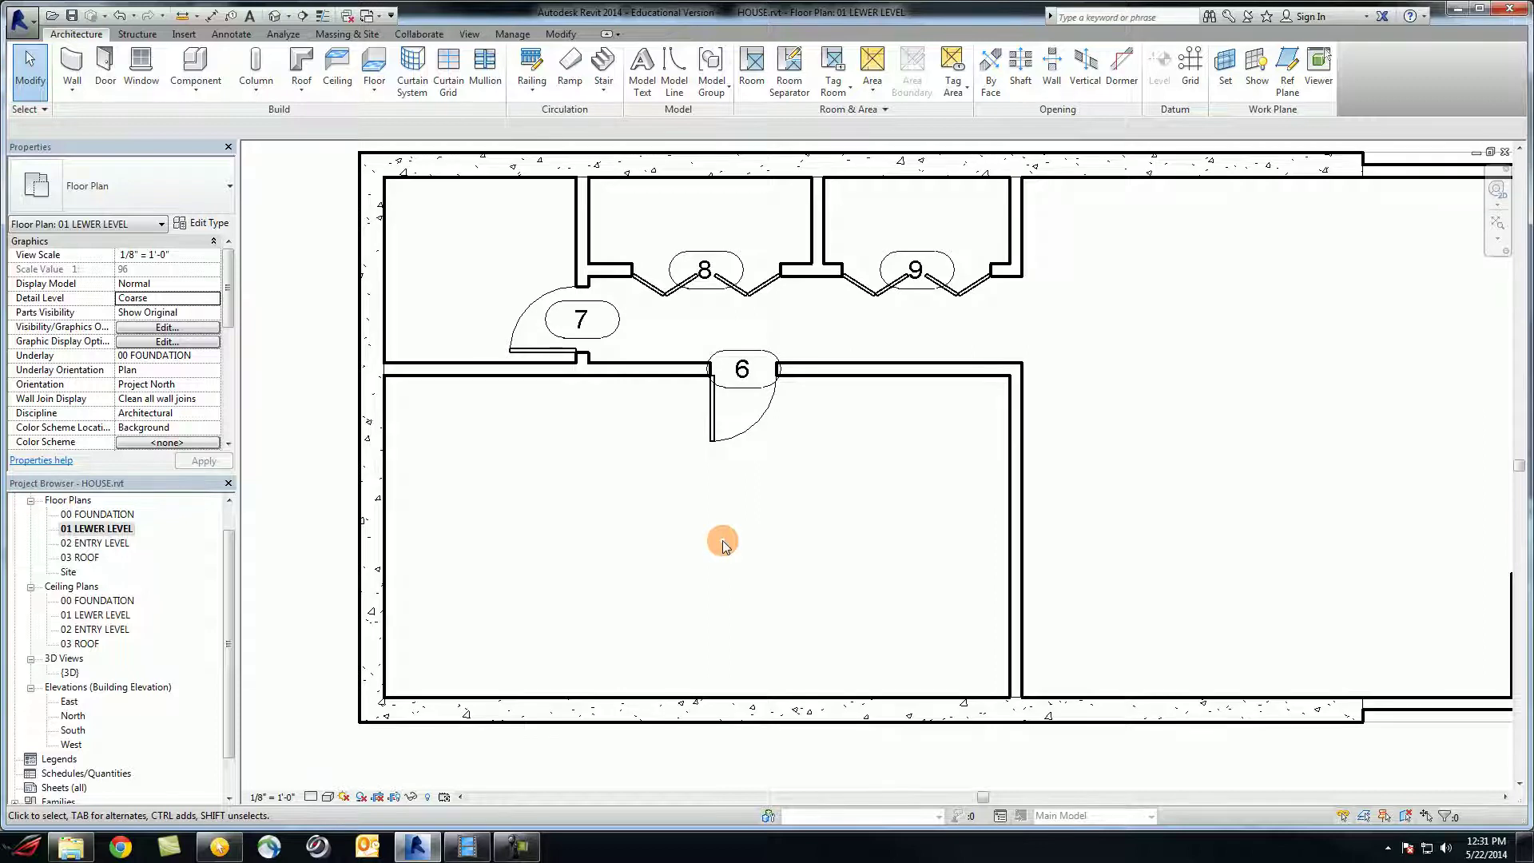
pyautogui.scroll(-1, 724, 545)
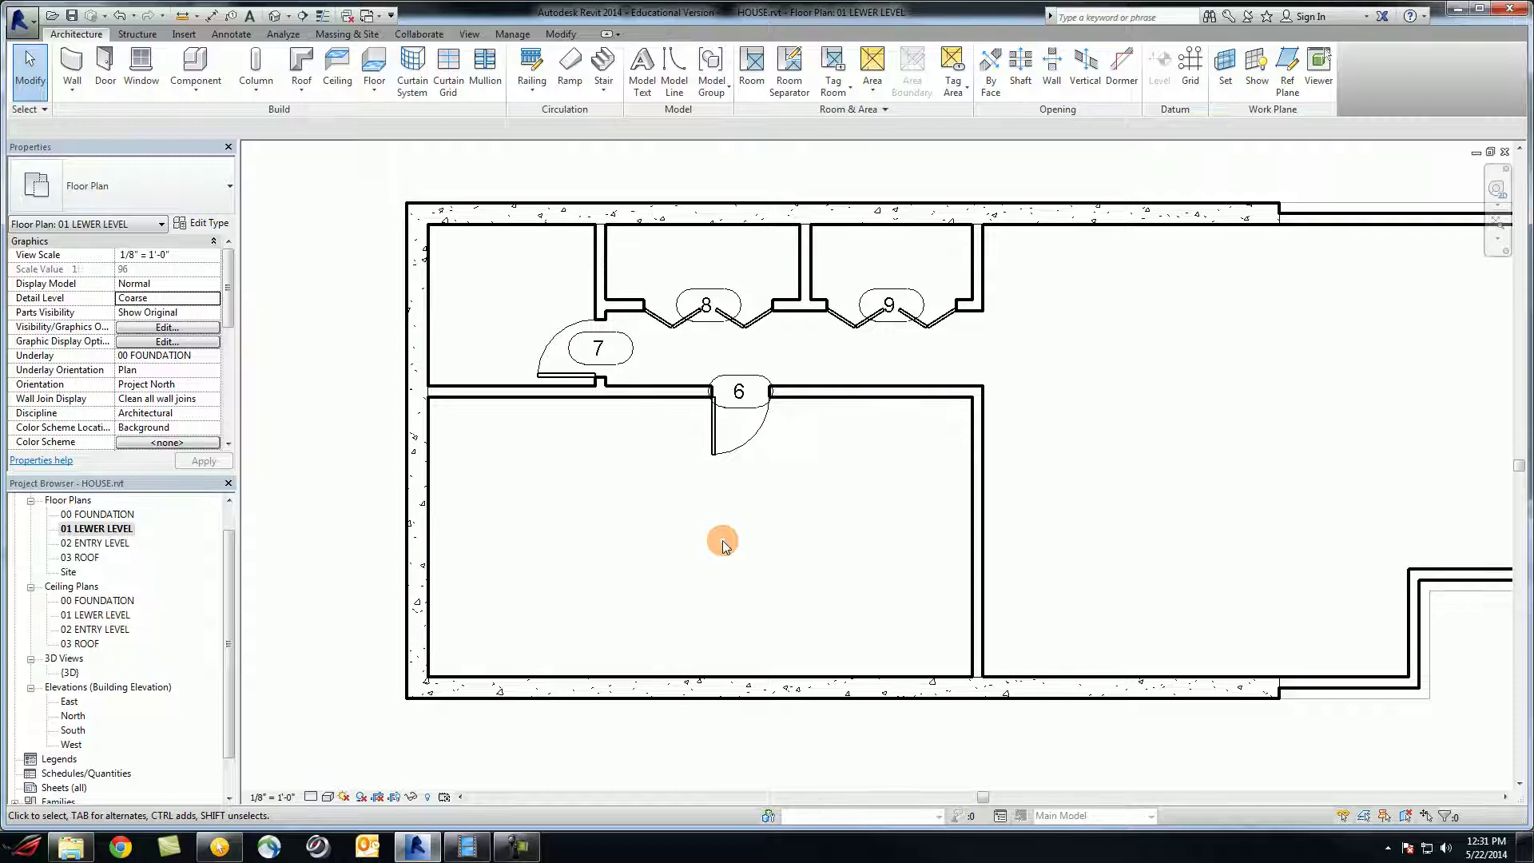
pyautogui.scroll(-1, 722, 540)
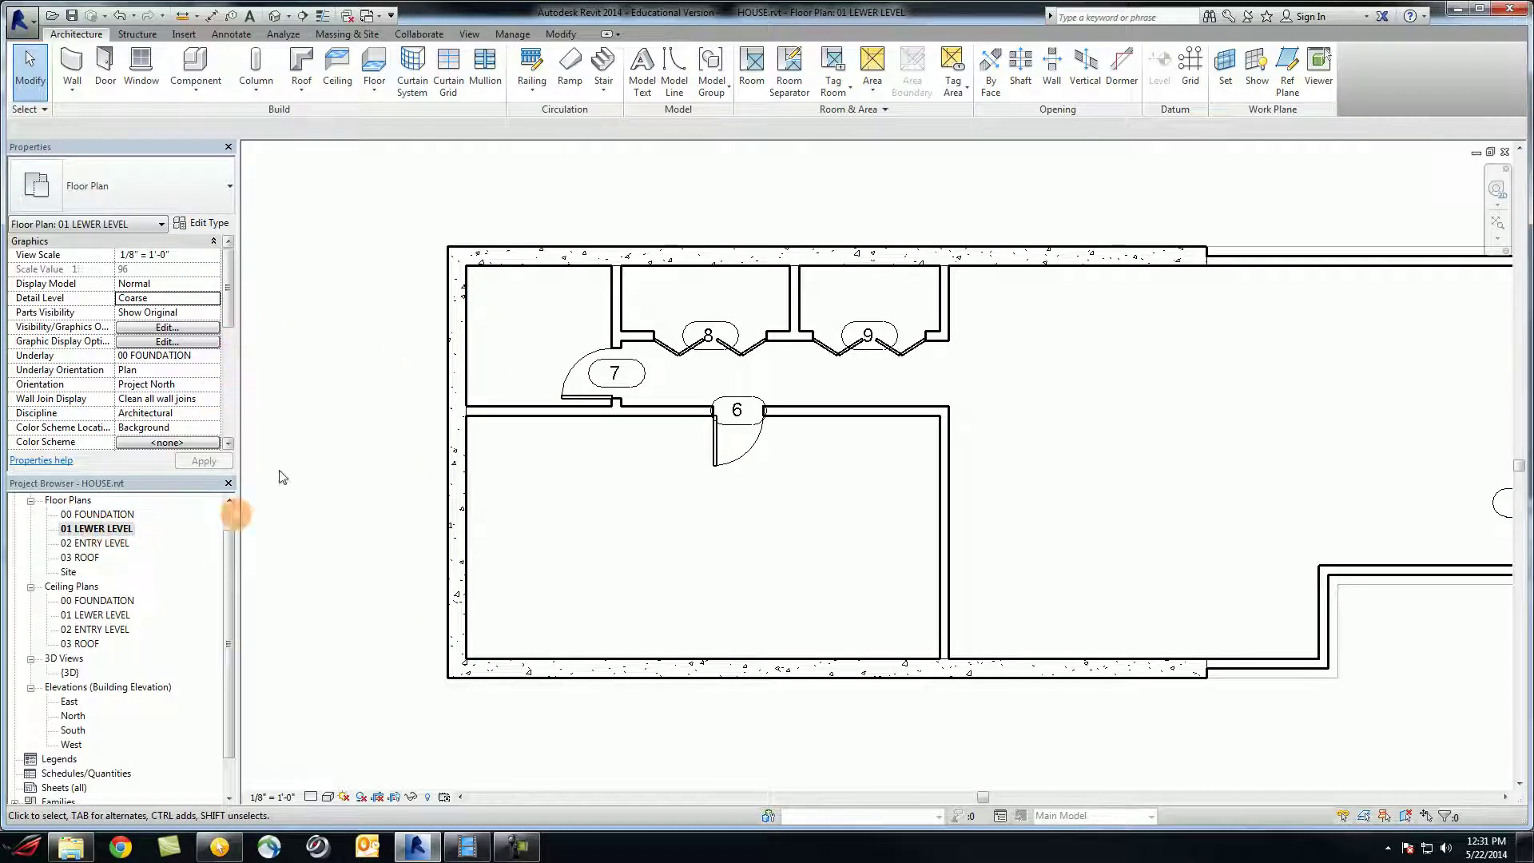
pyautogui.moveTo(228, 301); pyautogui.dragTo(232, 426)
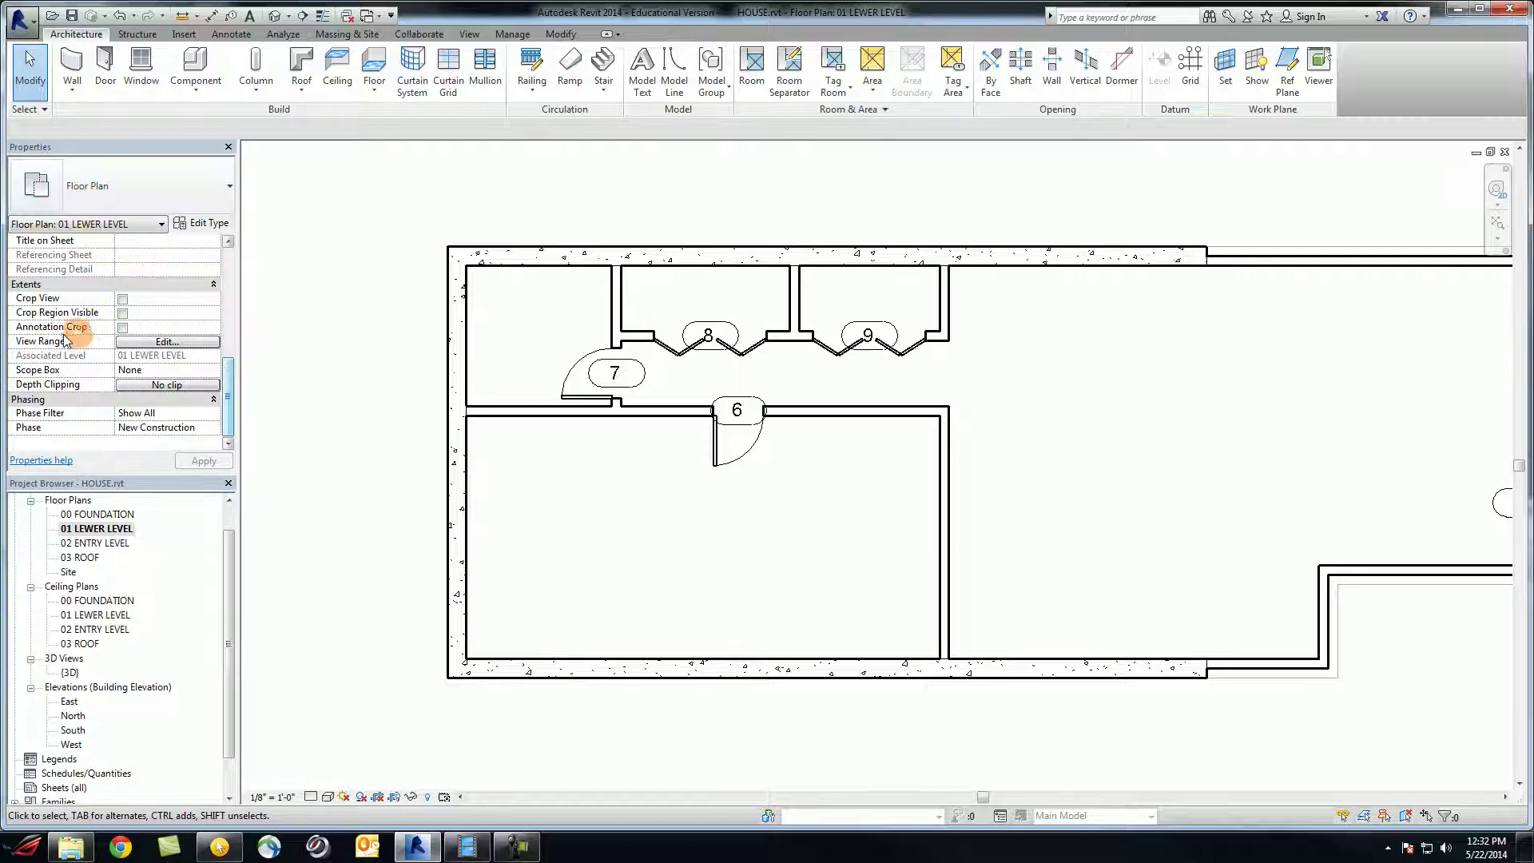
pyautogui.click(166, 343)
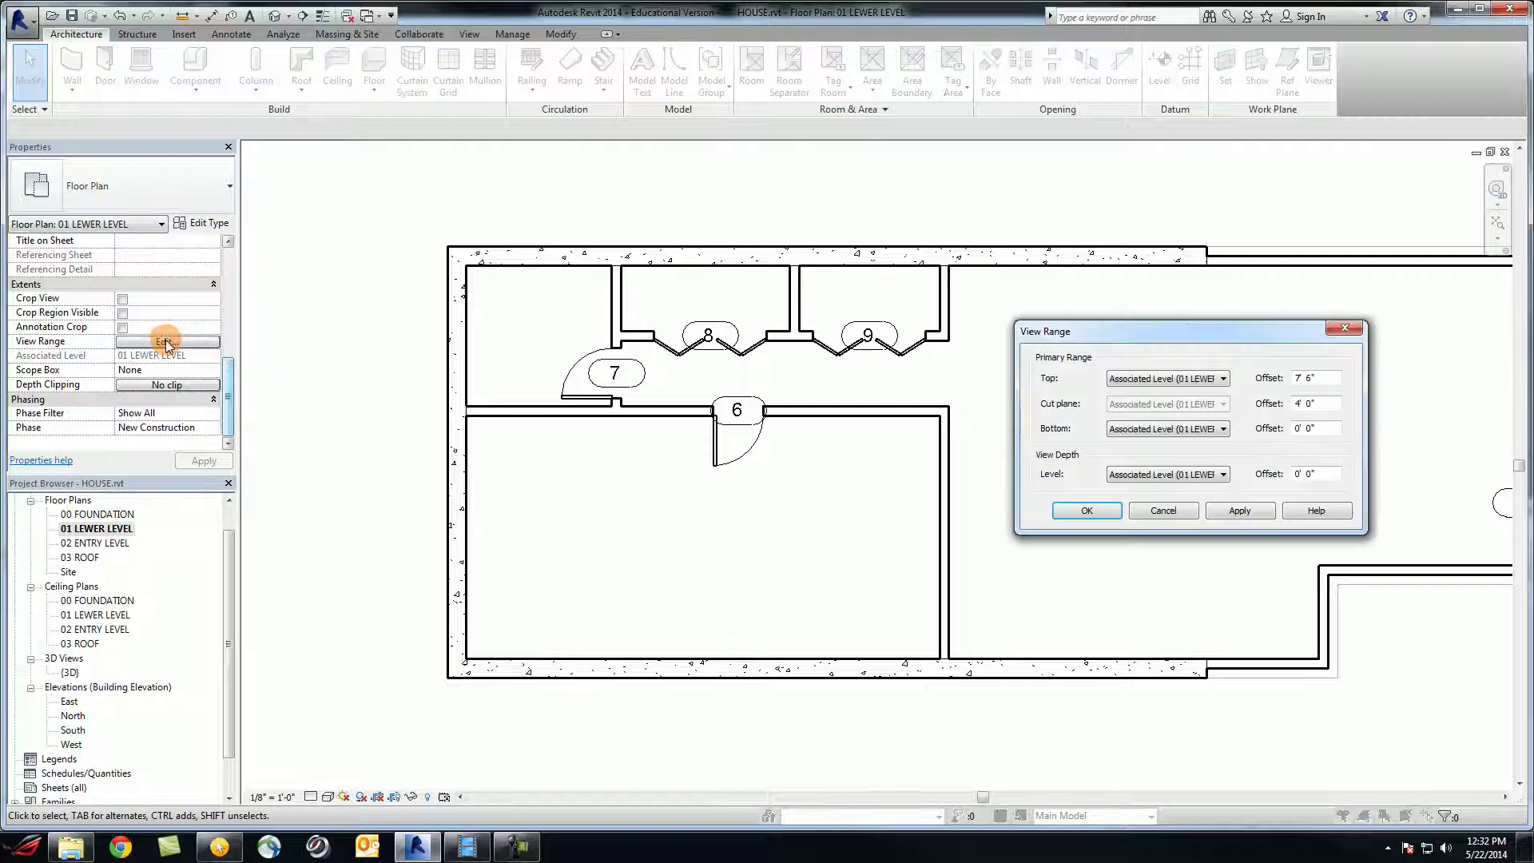
pyautogui.moveTo(1234, 329); pyautogui.dragTo(898, 296)
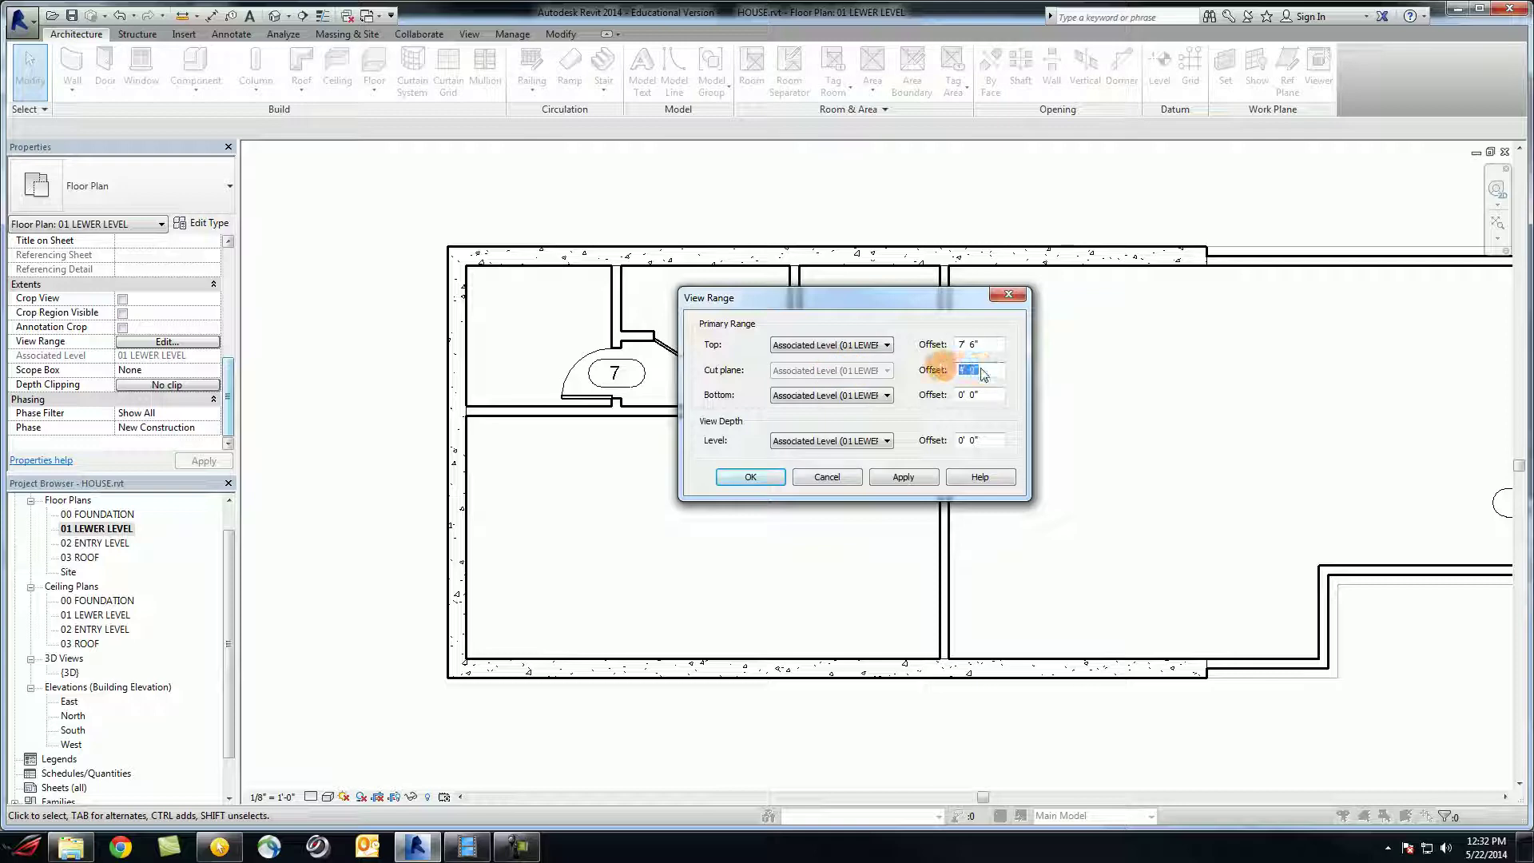
pyautogui.doubleClick(996, 369)
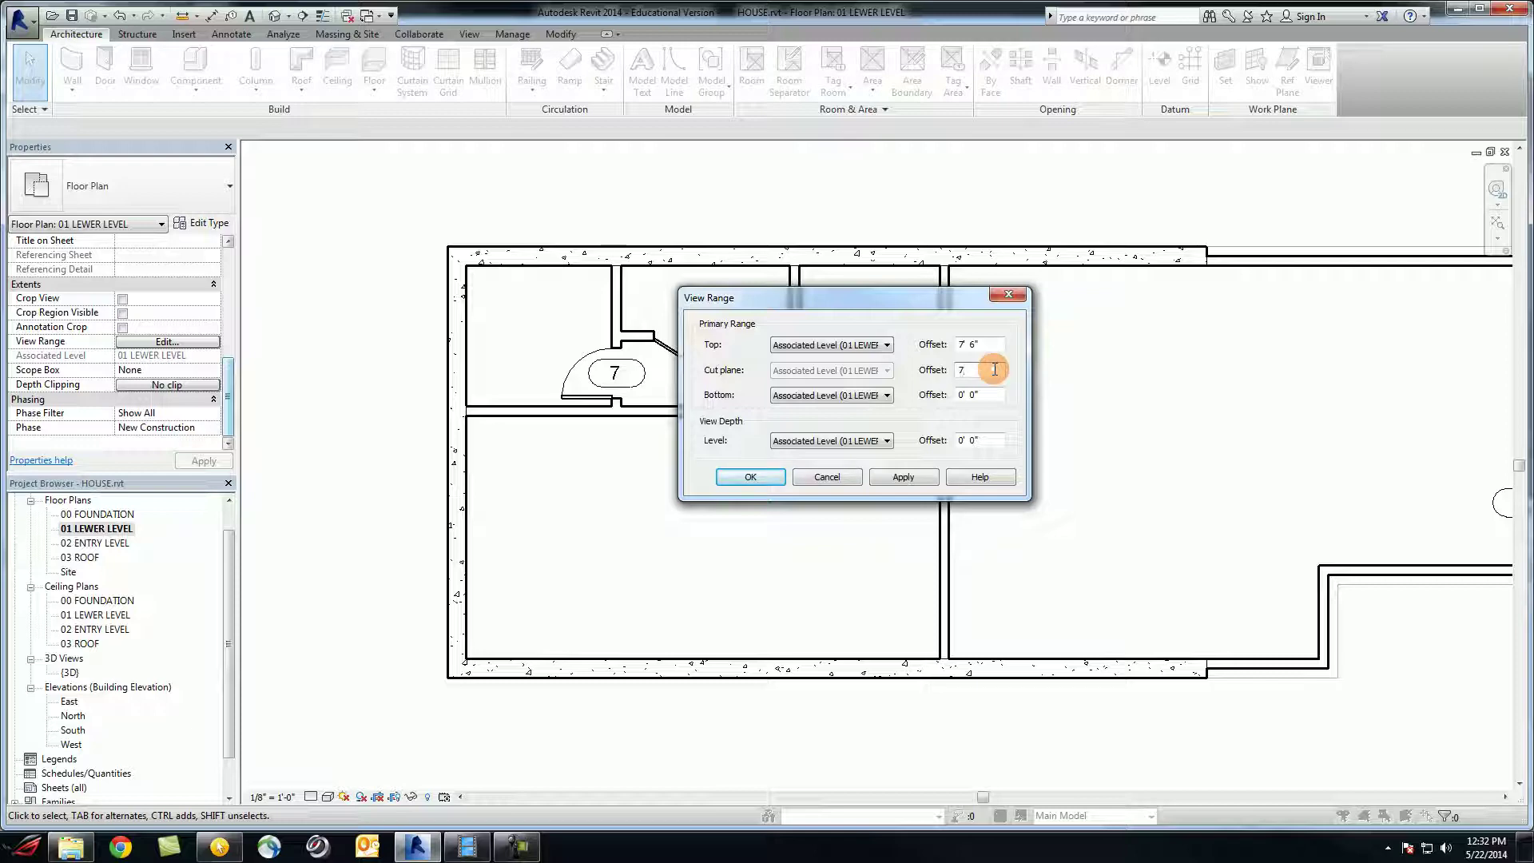
pyautogui.write('7')
pyautogui.press('Return')
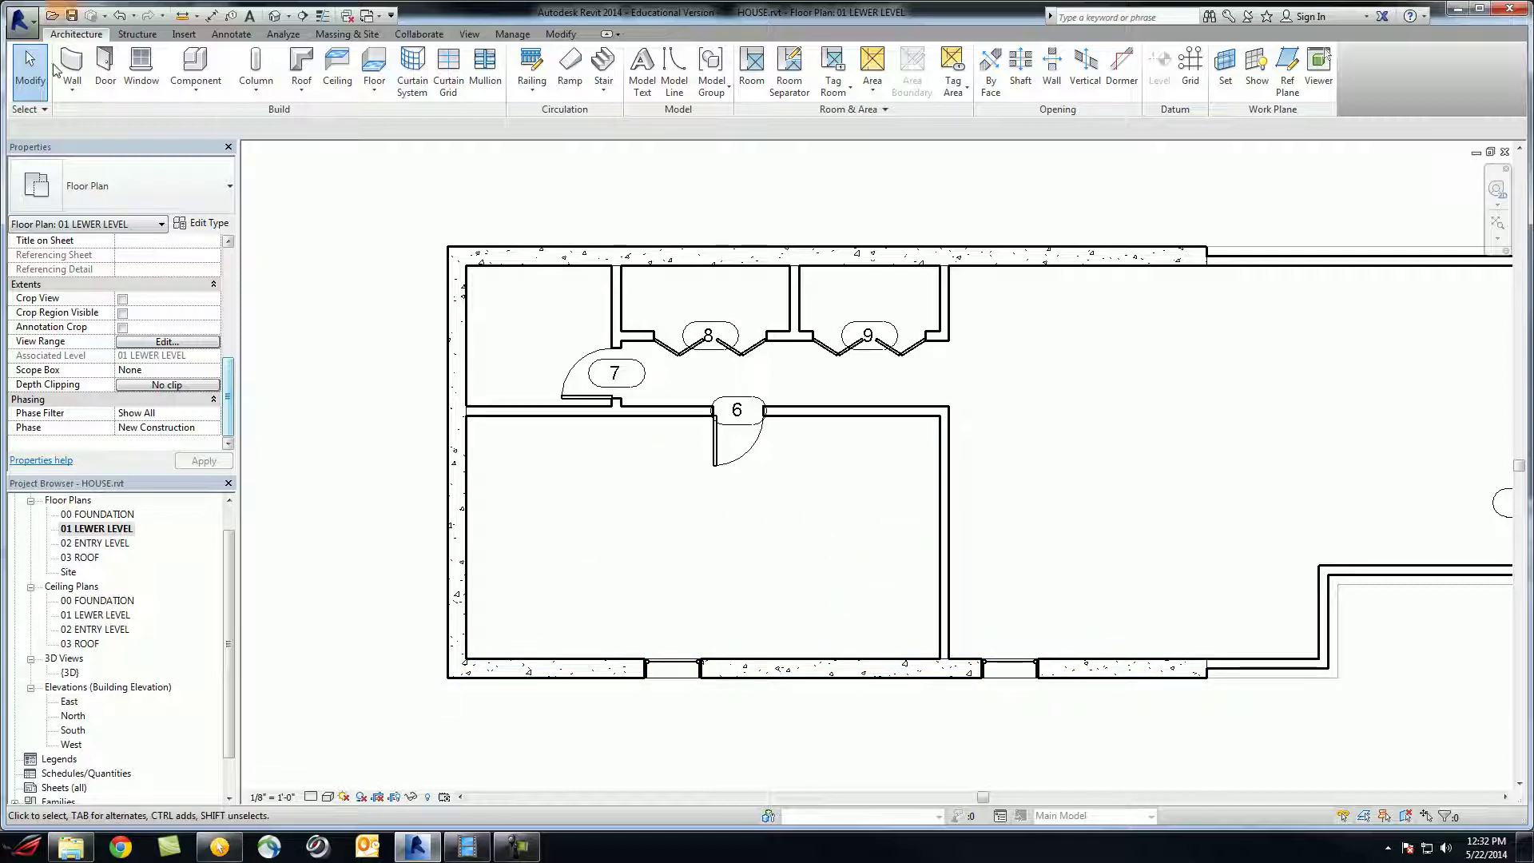
# - Move both windows west along the south concrete wall into the large southwest room, setting the western one 9' 6" from the west wall
pyautogui.click(1009, 667)
pyautogui.moveTo(1010, 667); pyautogui.dragTo(874, 655)
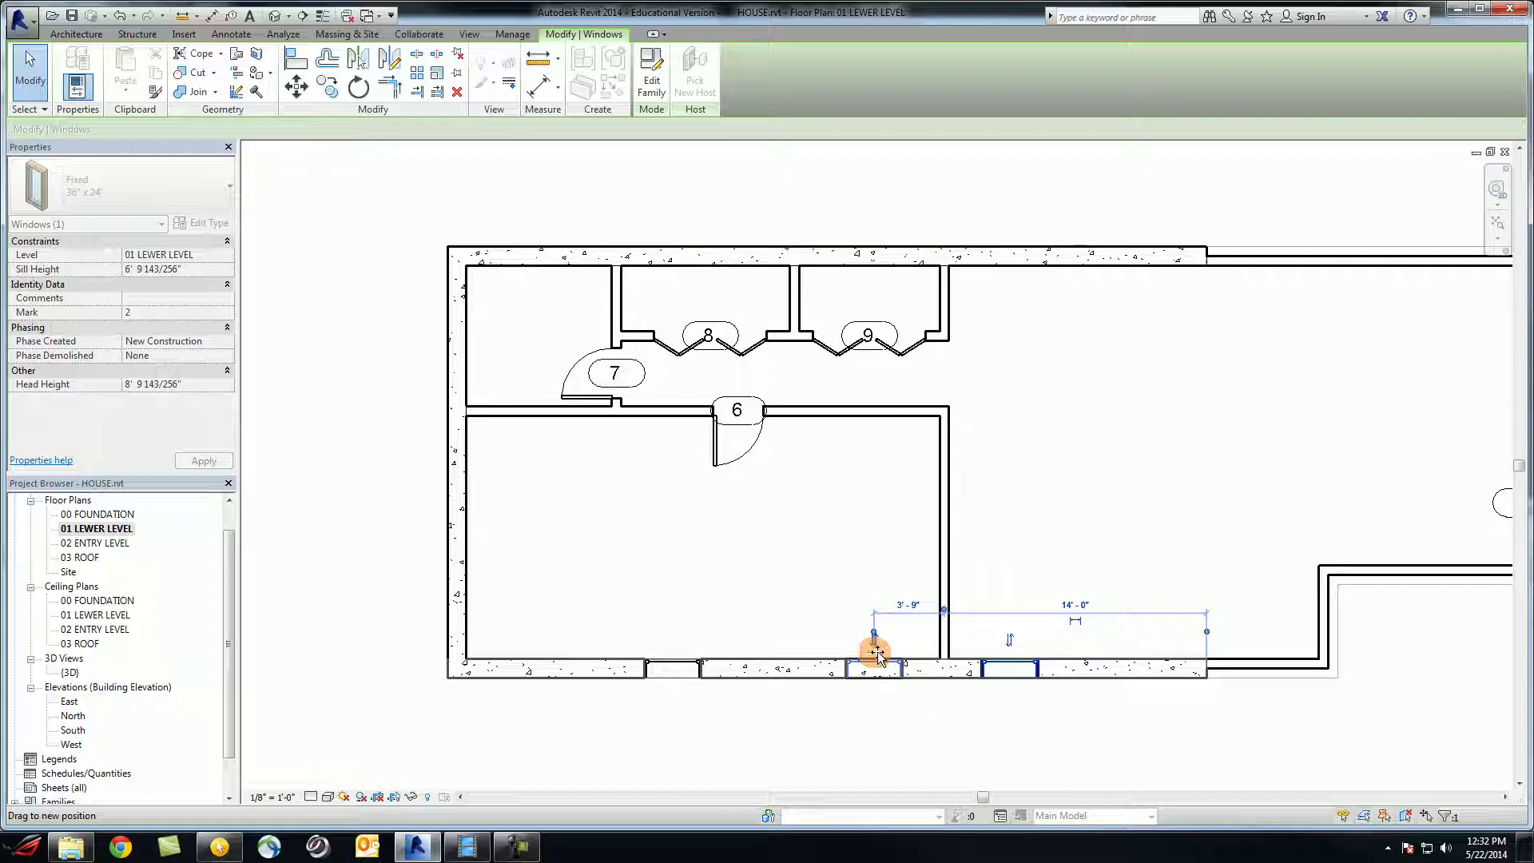
pyautogui.moveTo(877, 653); pyautogui.dragTo(631, 659)
pyautogui.moveTo(565, 636); pyautogui.dragTo(542, 603)
pyautogui.click(544, 605)
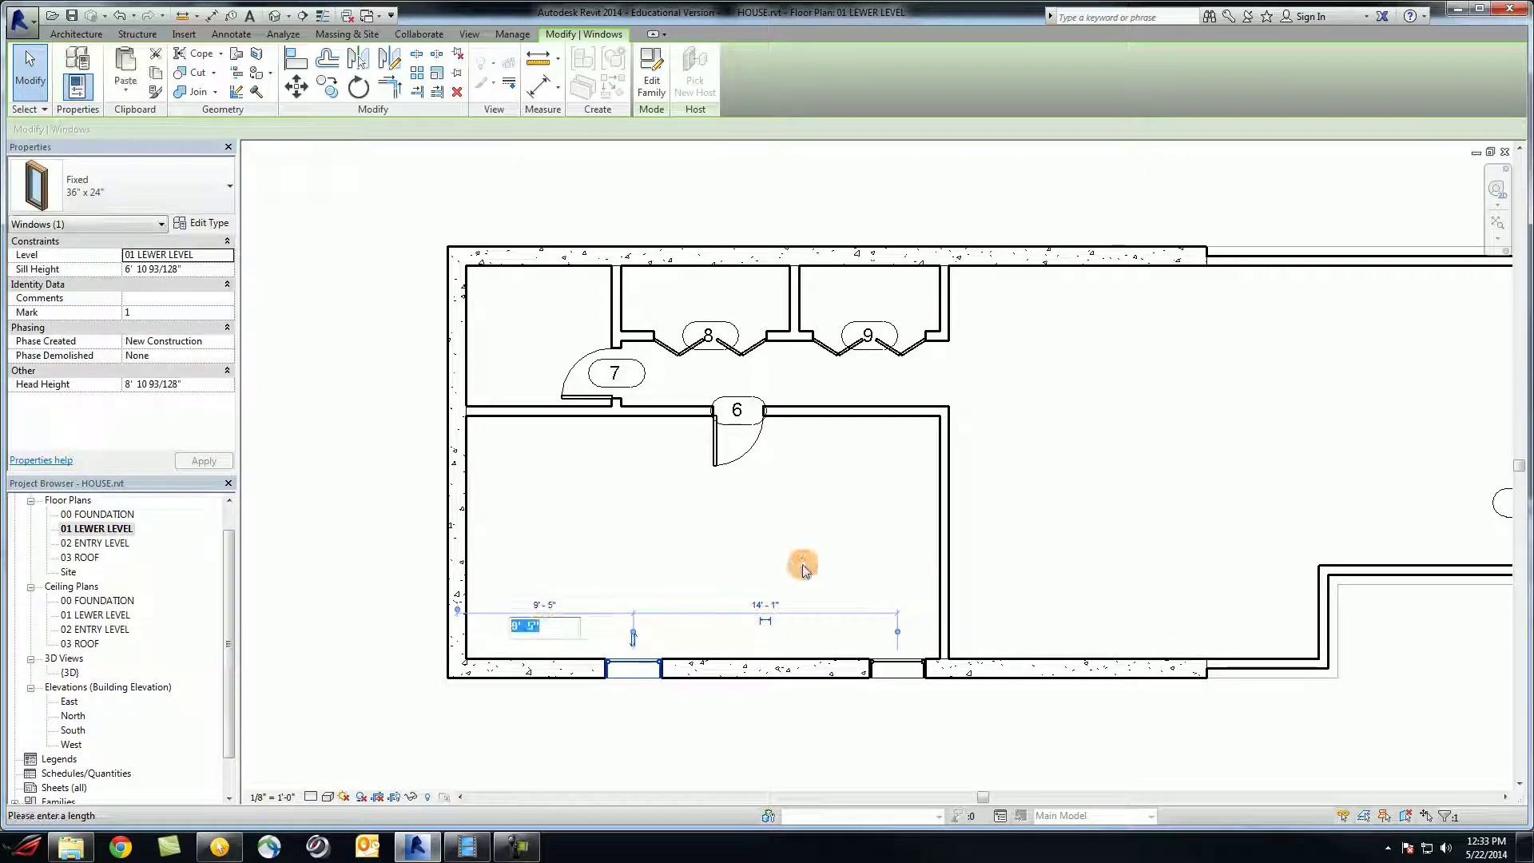
pyautogui.write("9' - 6")
pyautogui.press('Return')
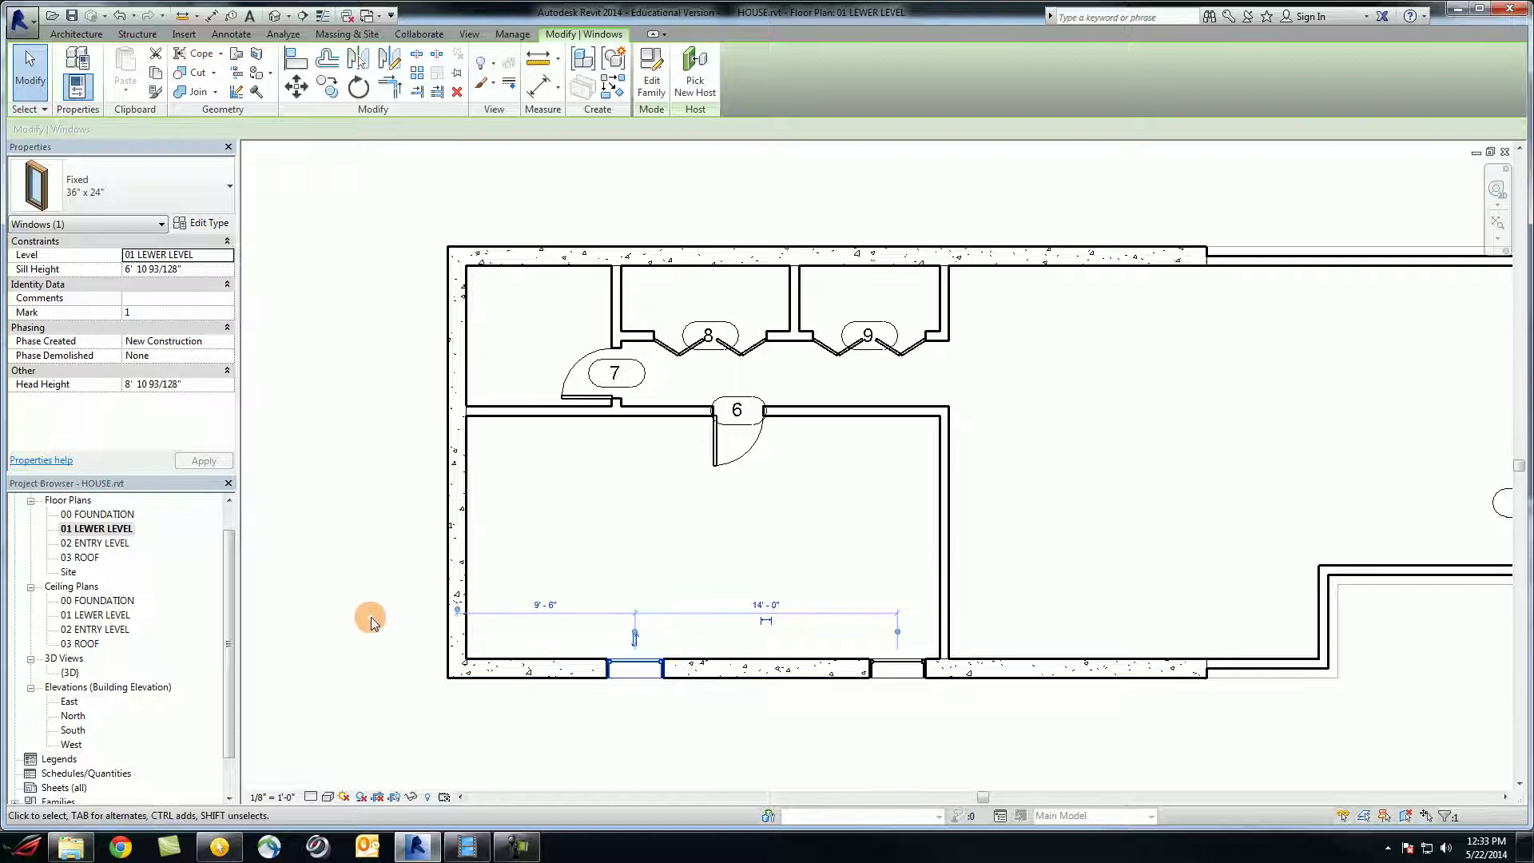
# - In the South elevation, change both Fixed windows to the Casement 3x3 with Trim 36" x 48" type
pyautogui.doubleClick(73, 731)
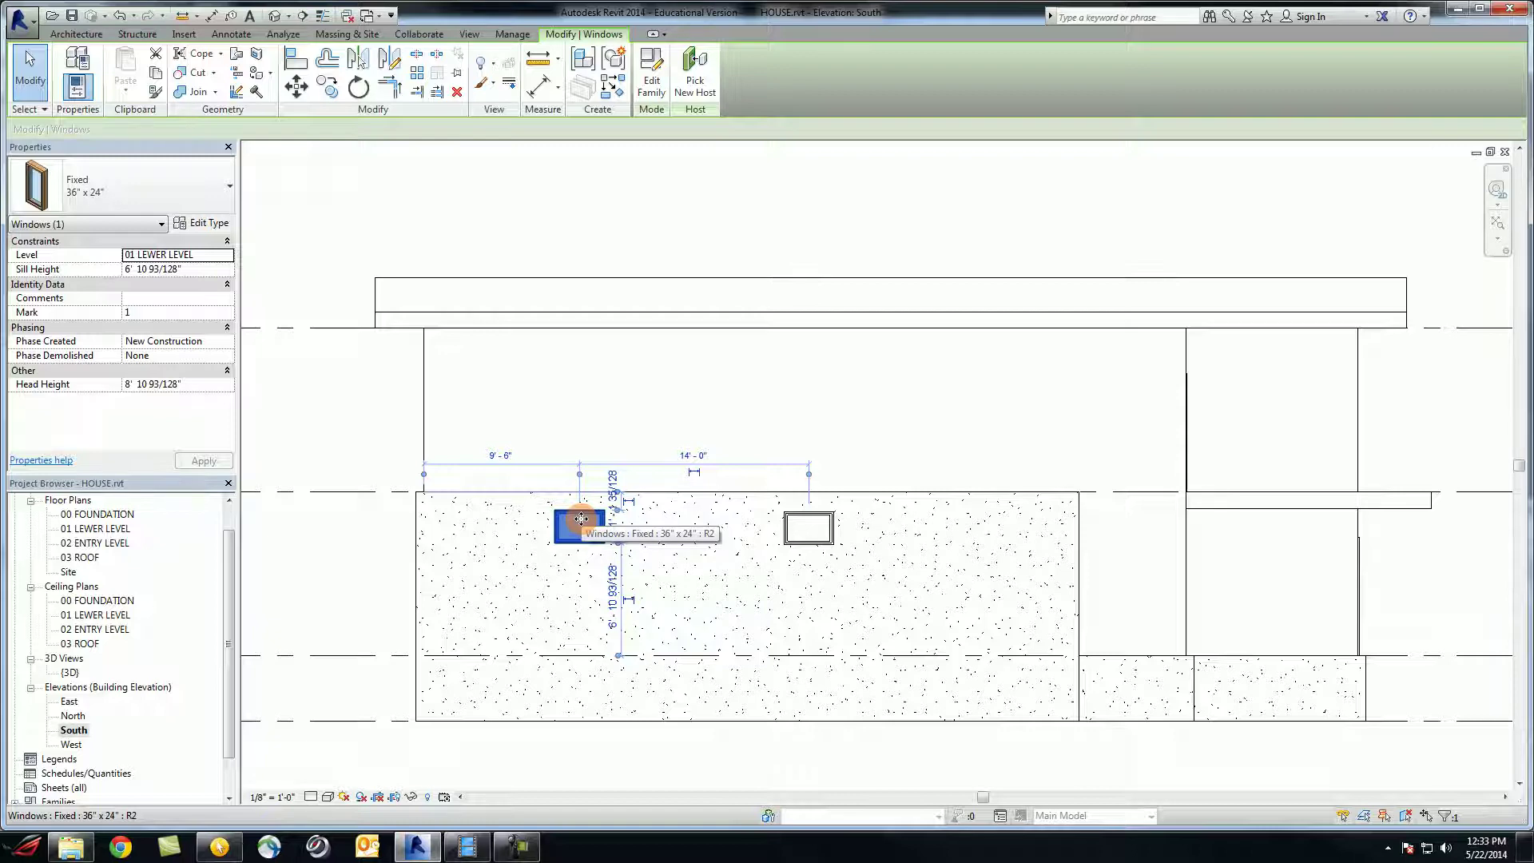
pyautogui.click(228, 187)
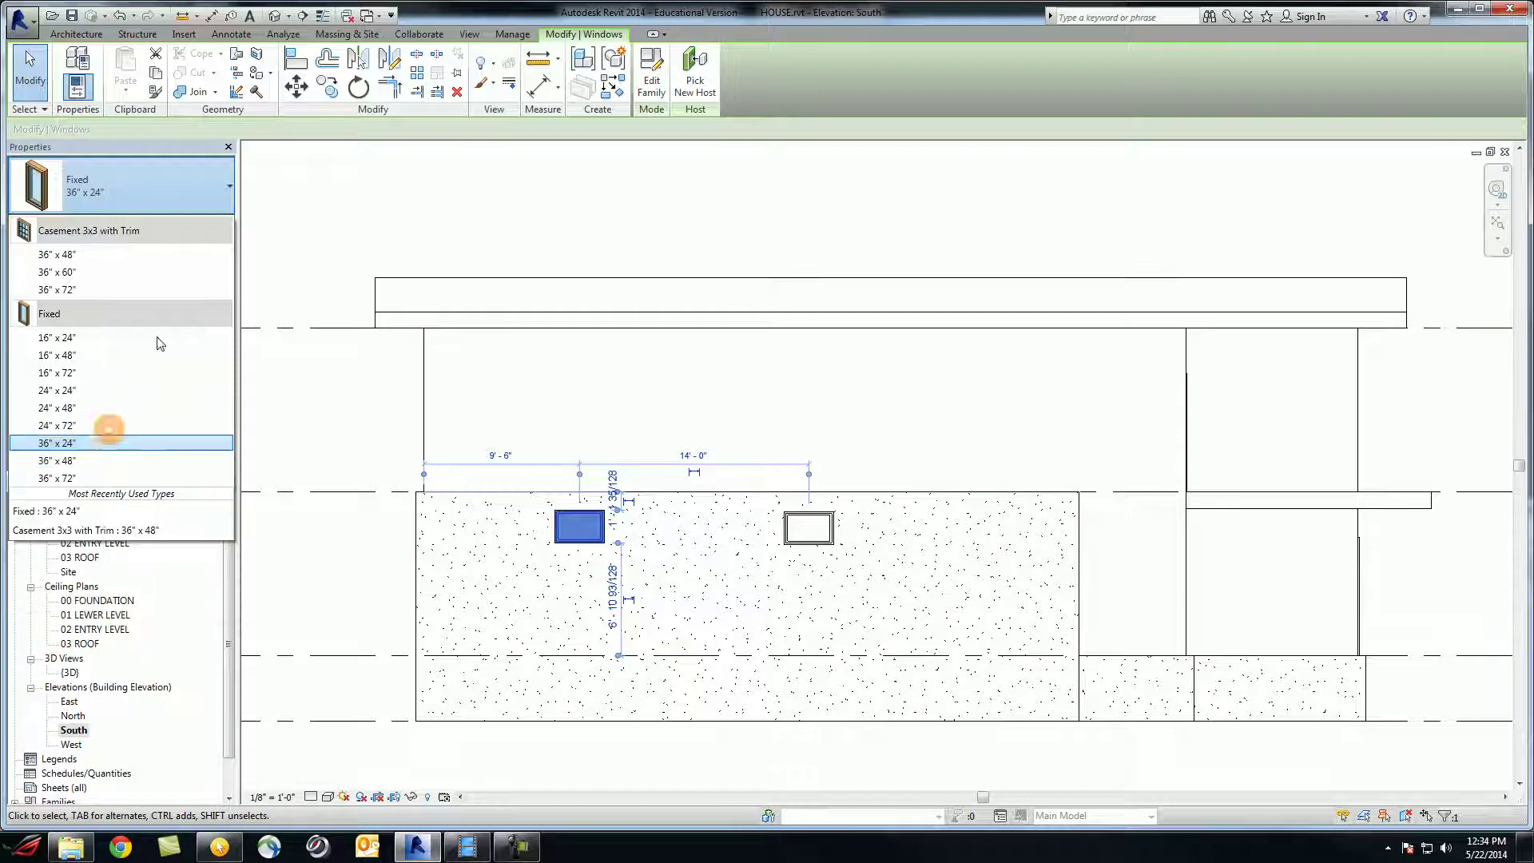
pyautogui.click(780, 64)
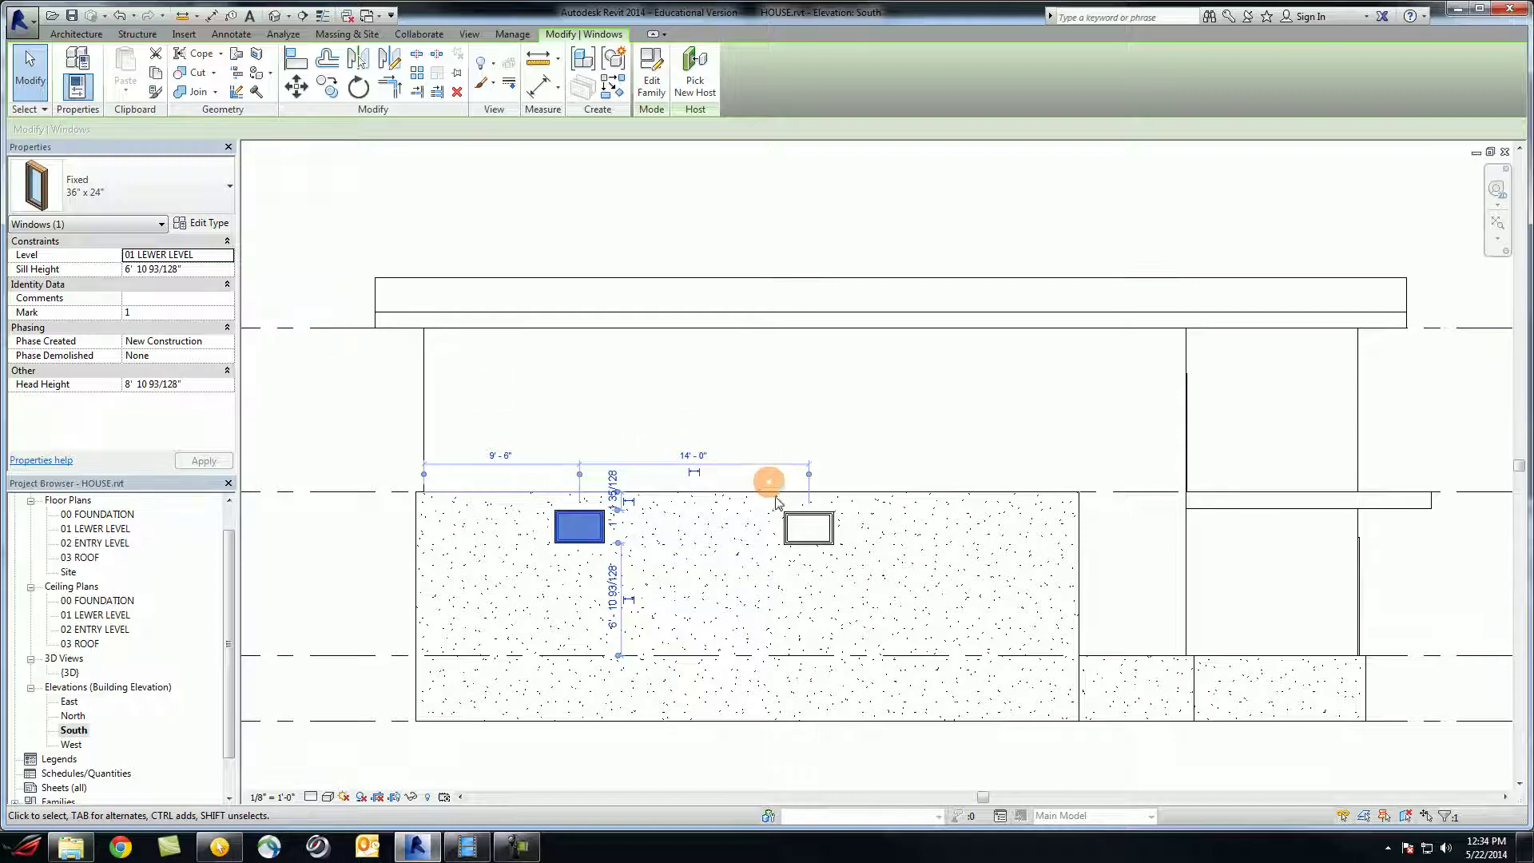
pyautogui.keyDown('ctrl'); pyautogui.click(807, 540); pyautogui.keyUp('ctrl')
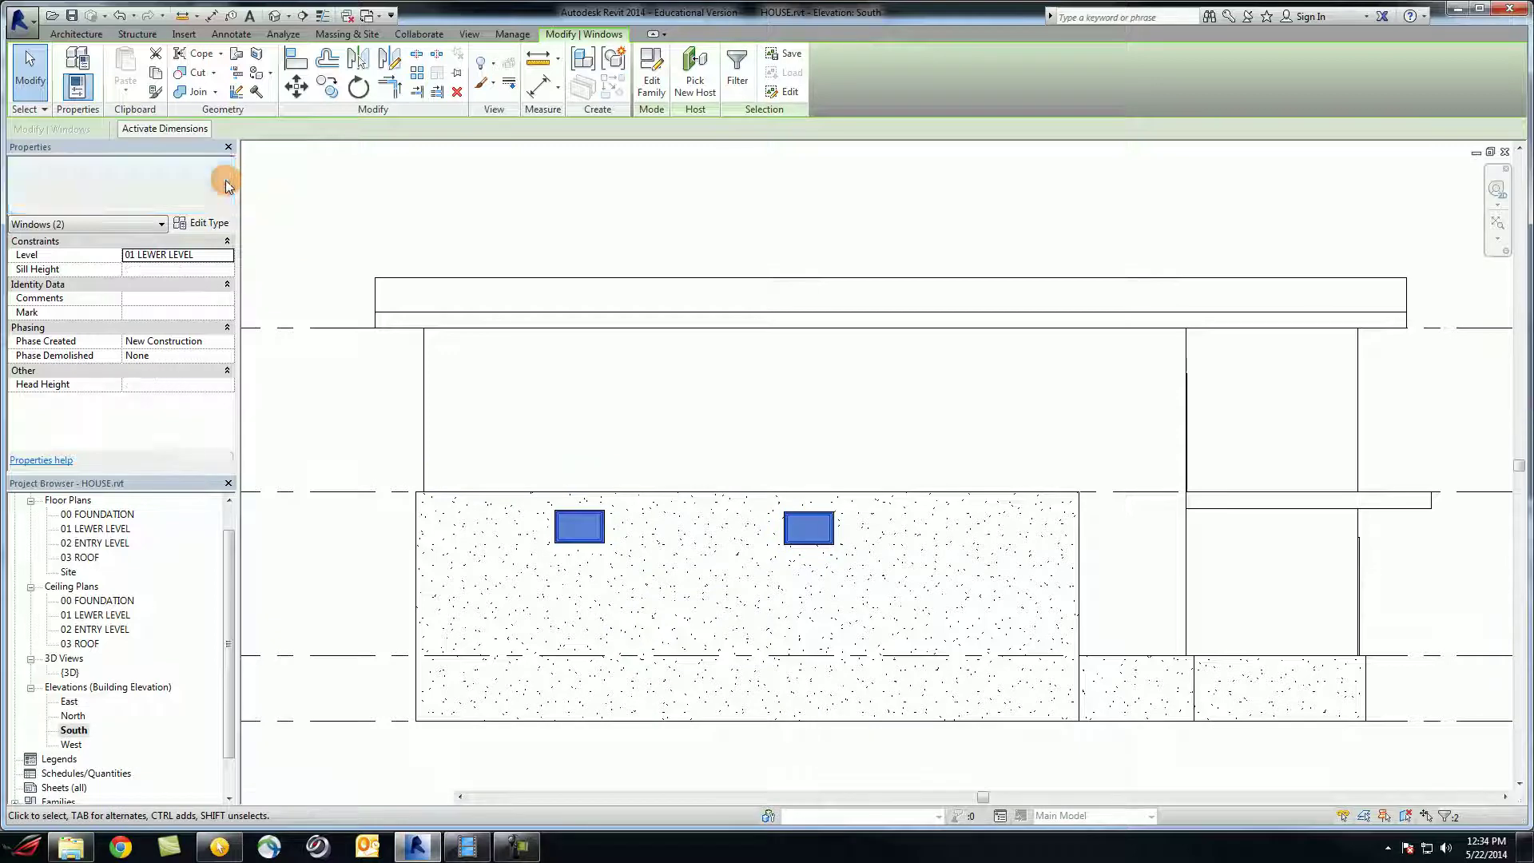
pyautogui.click(229, 182)
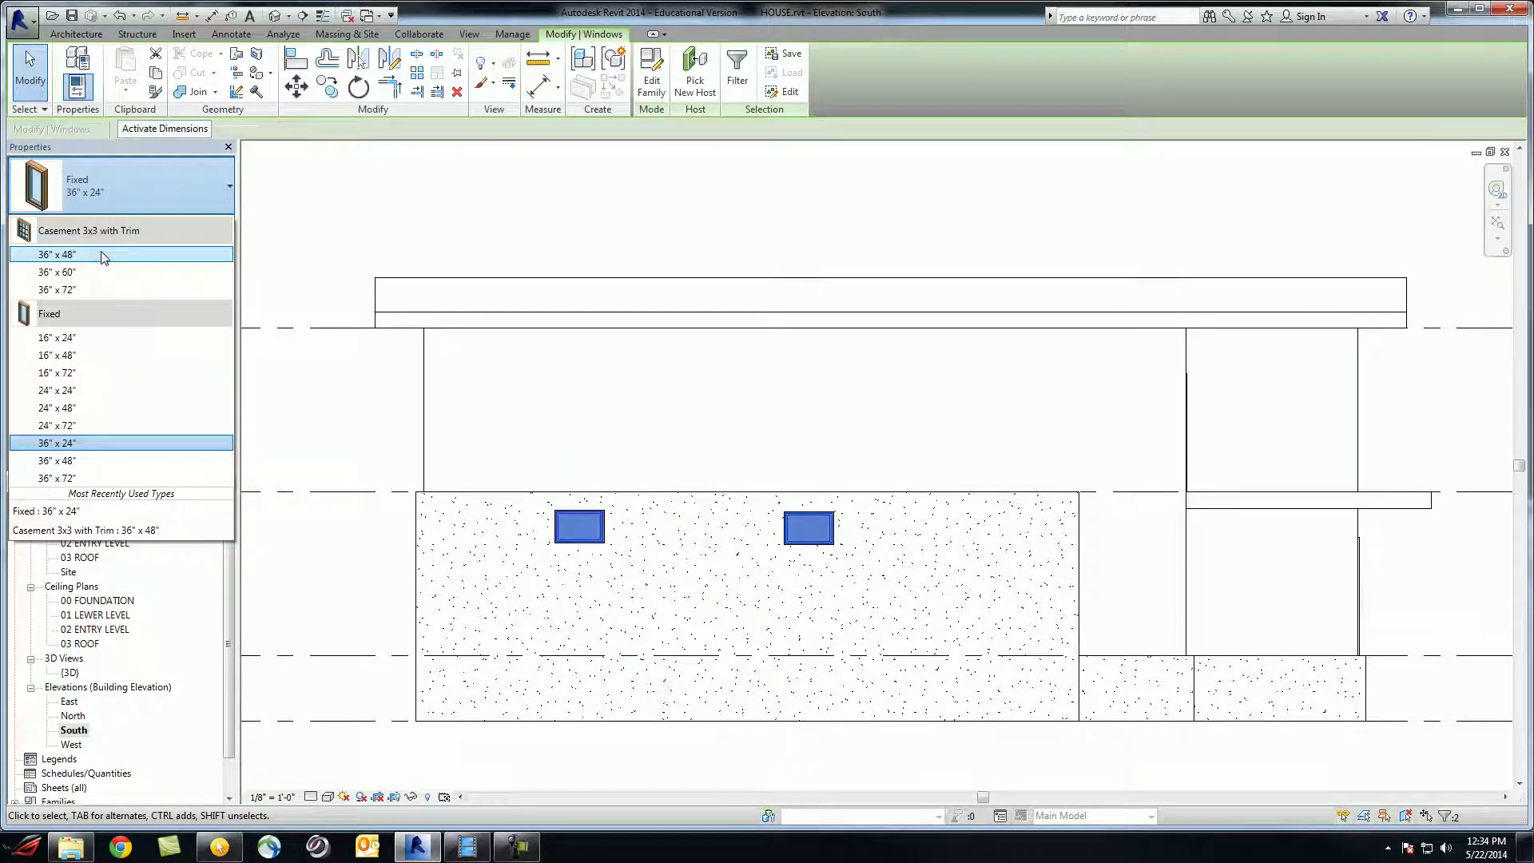
pyautogui.moveTo(102, 254)
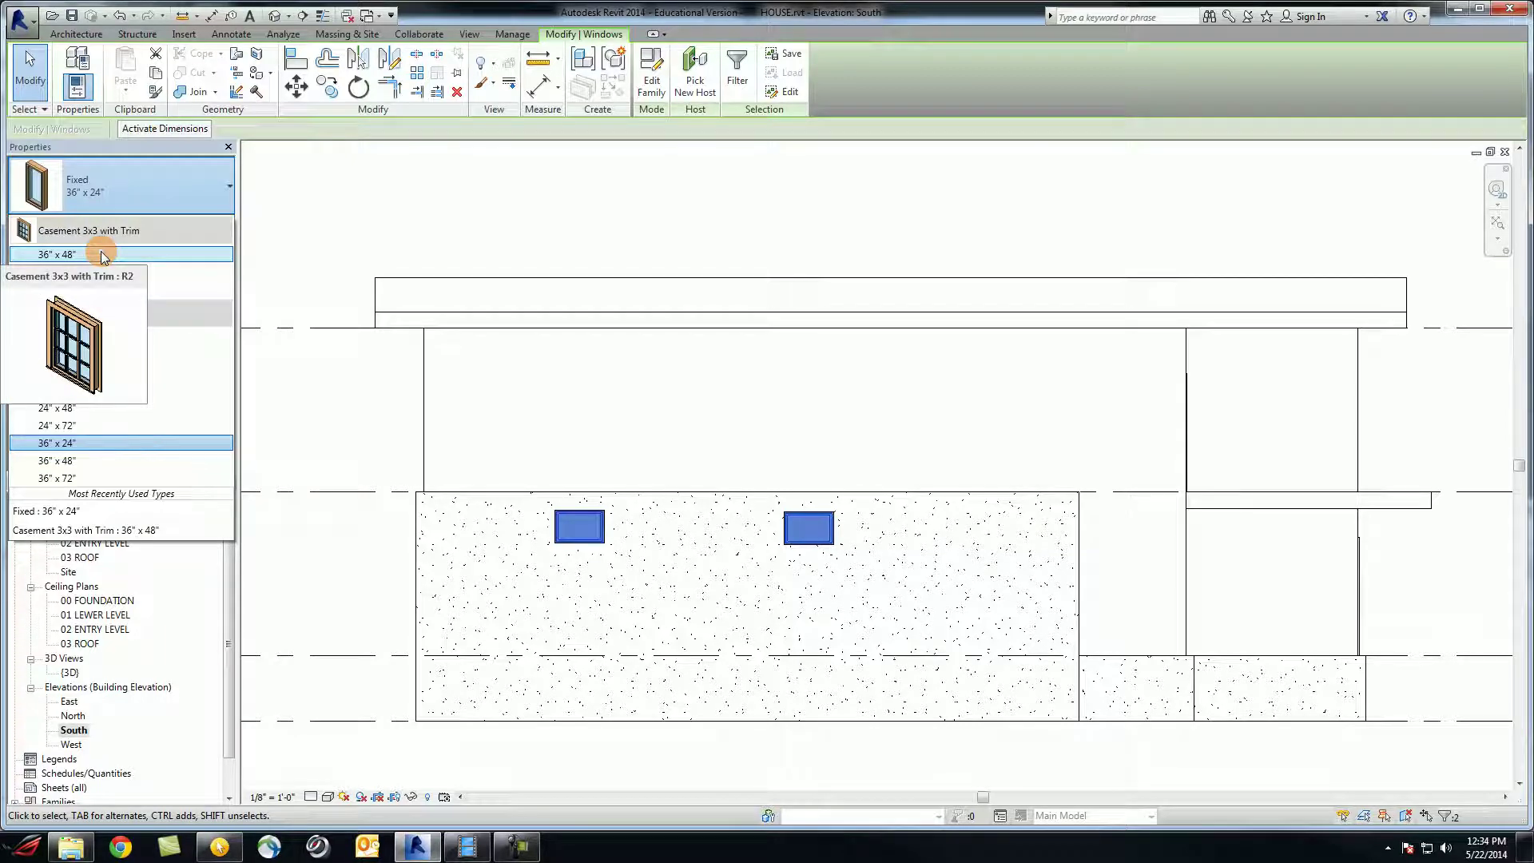
pyautogui.click(101, 254)
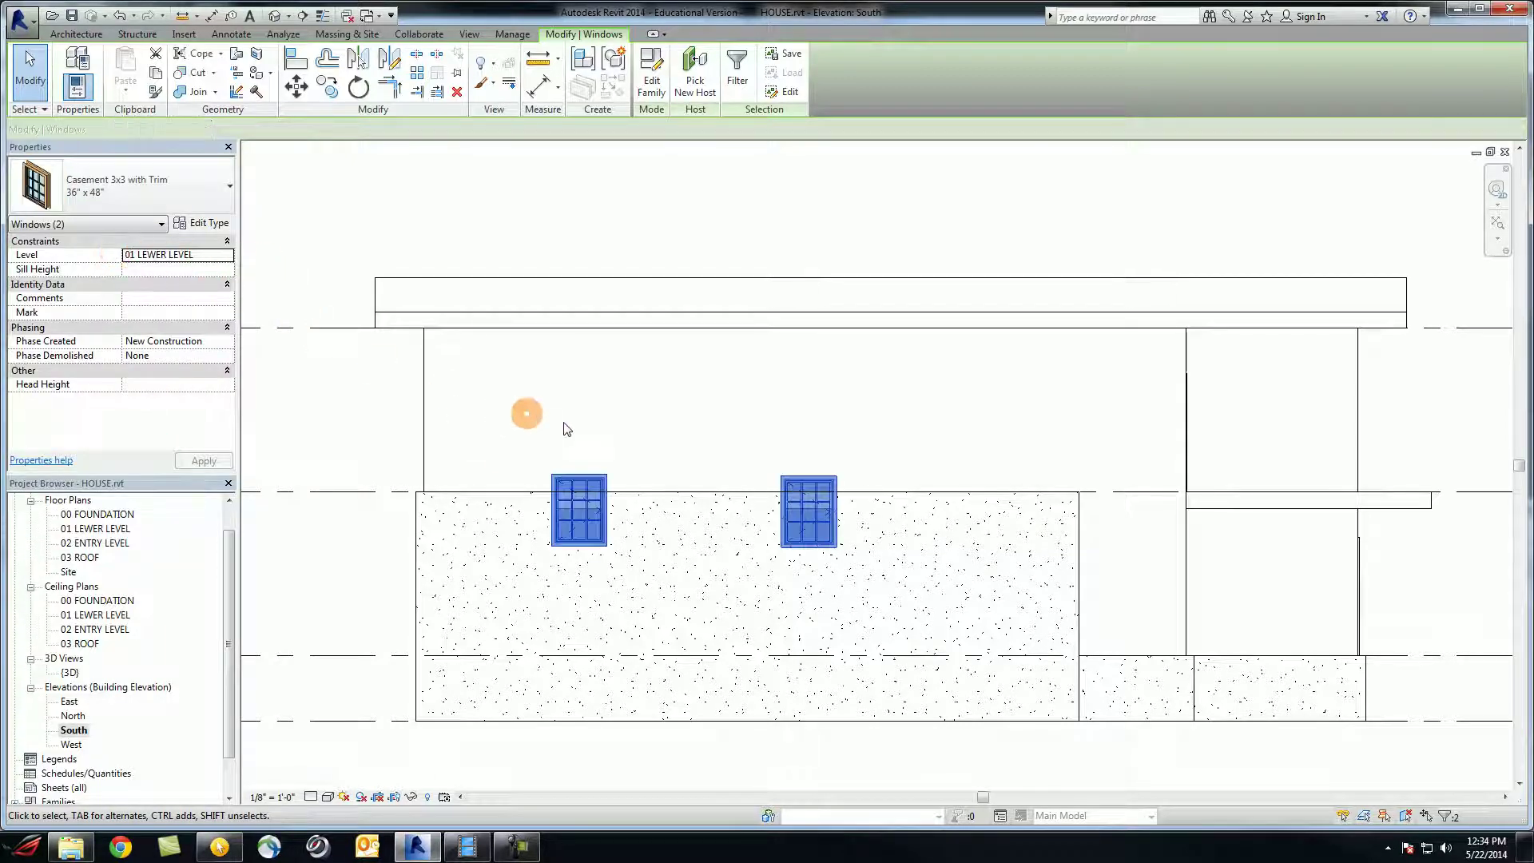
# - Duplicate the west window's Casement 3x3 with Trim type under the name 36" x 36"
pyautogui.click(30, 76)
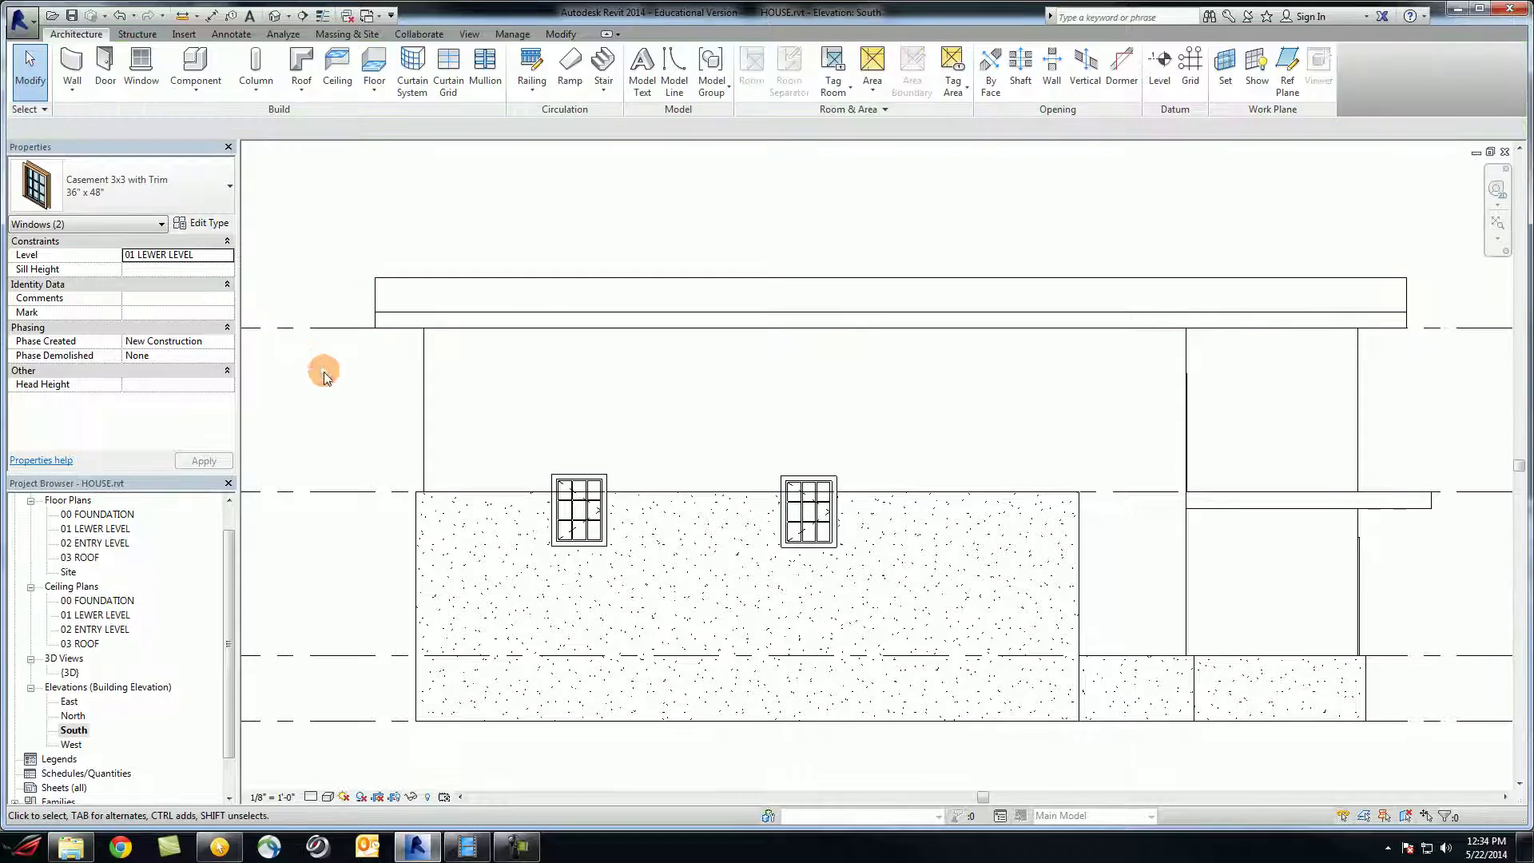
pyautogui.click(587, 480)
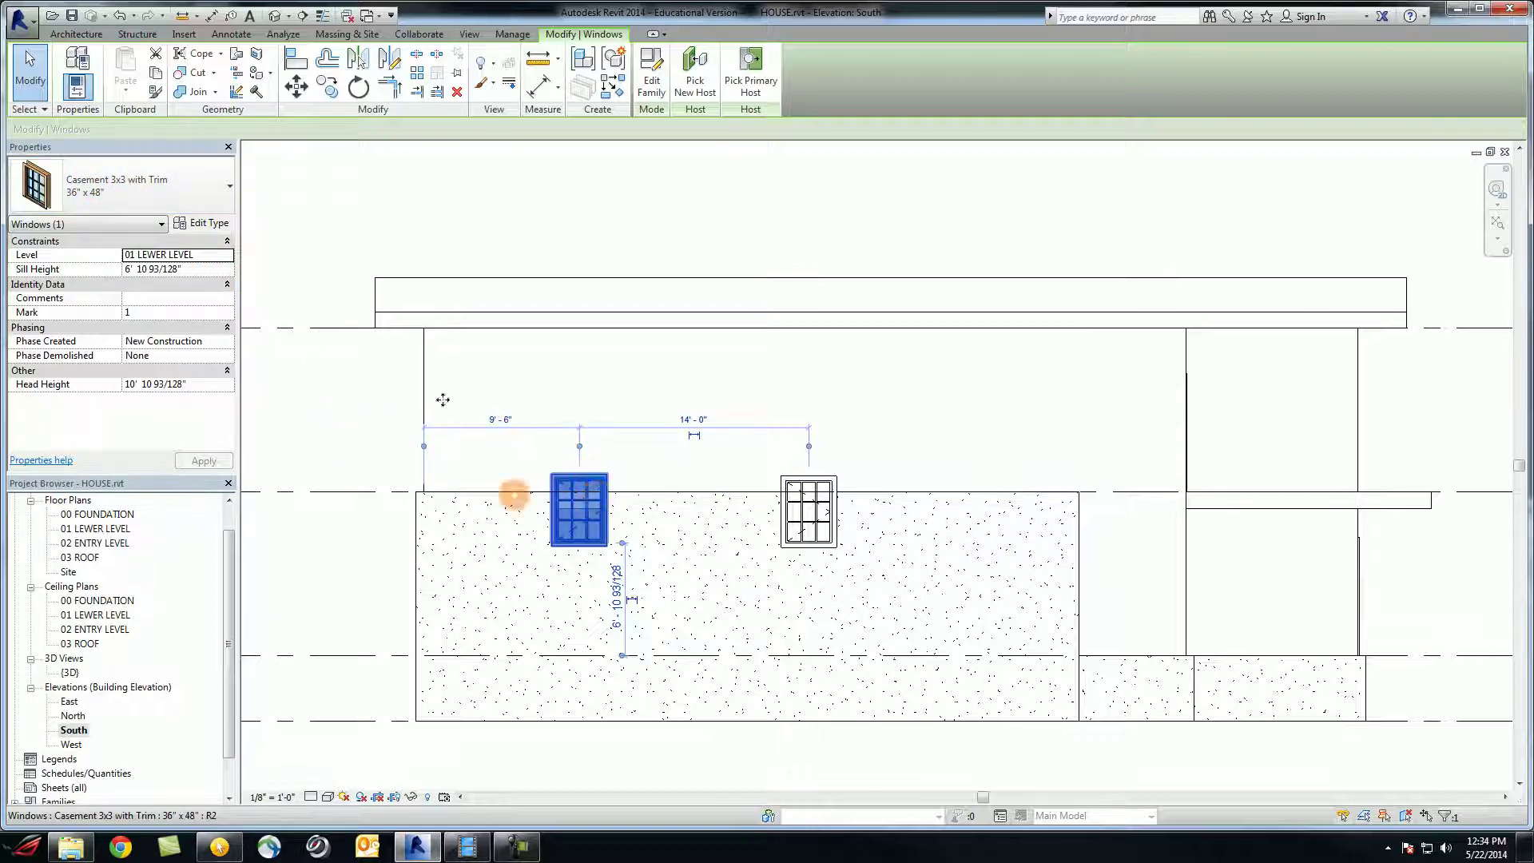
pyautogui.click(204, 225)
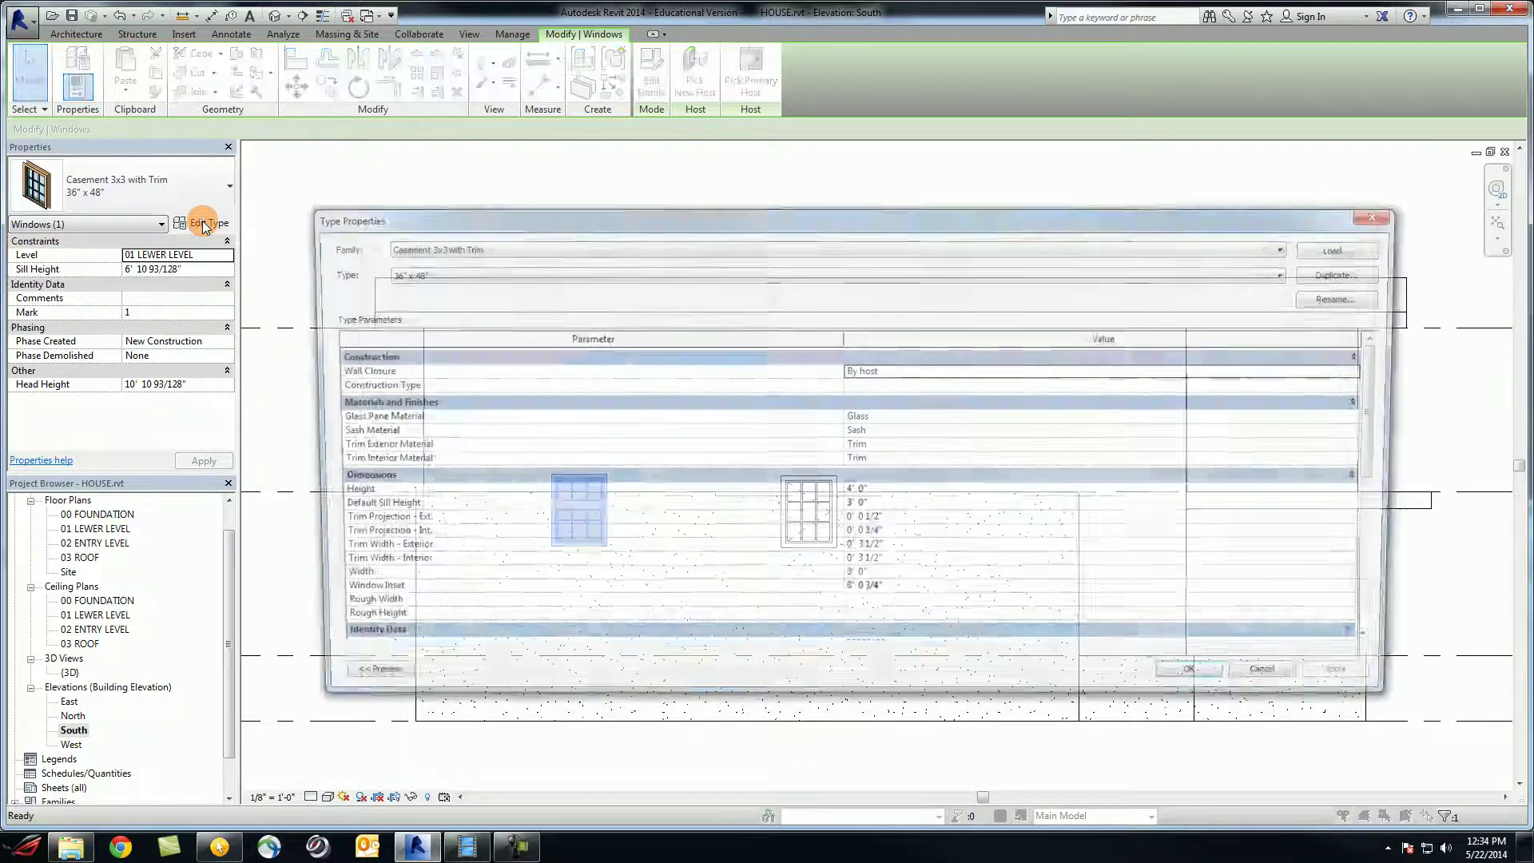
pyautogui.moveTo(770, 222); pyautogui.dragTo(770, 211)
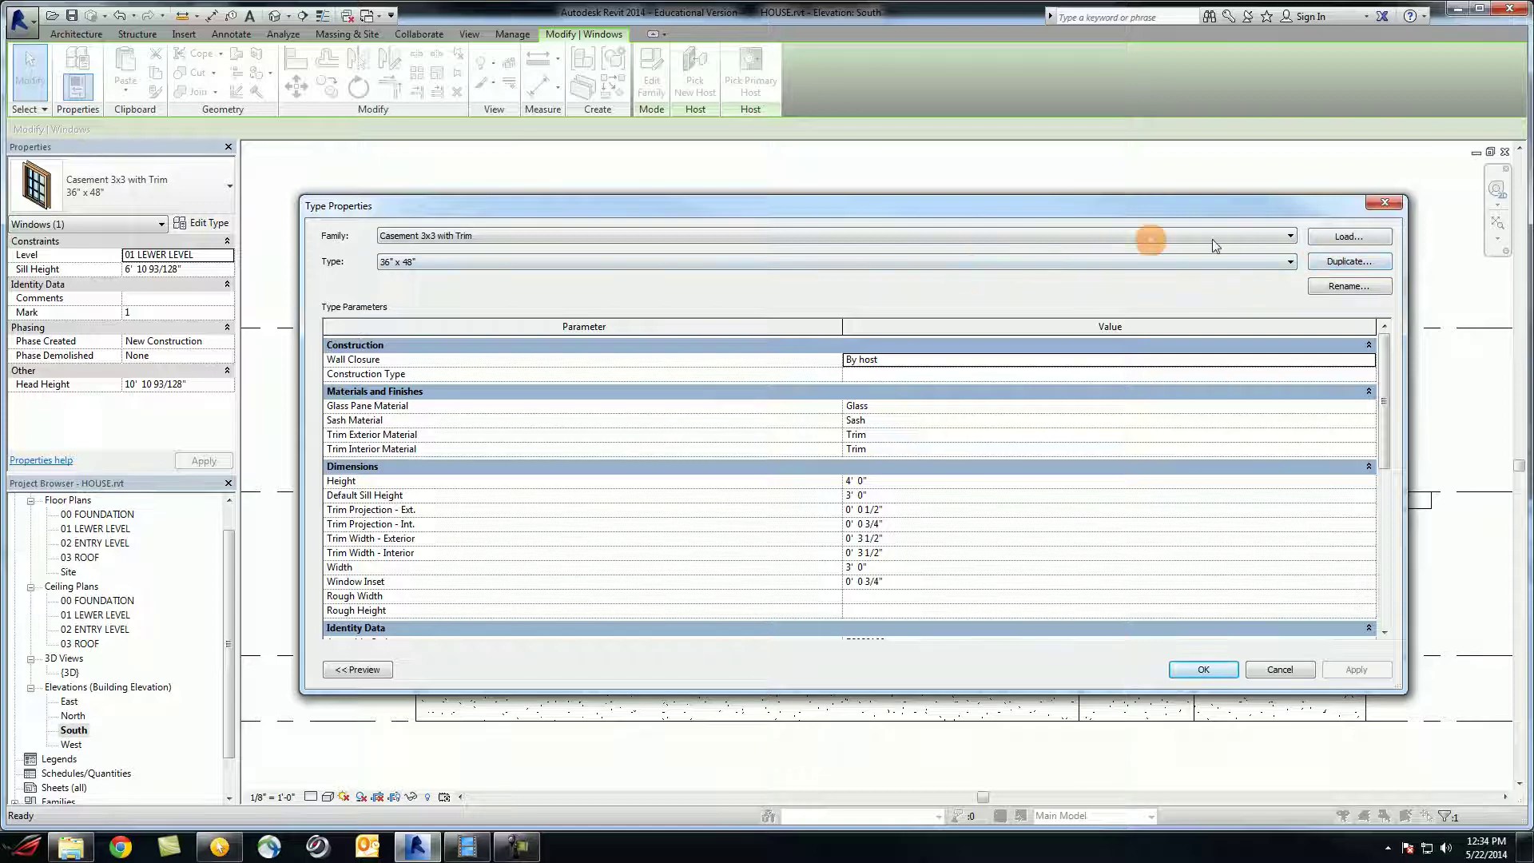
pyautogui.click(1340, 262)
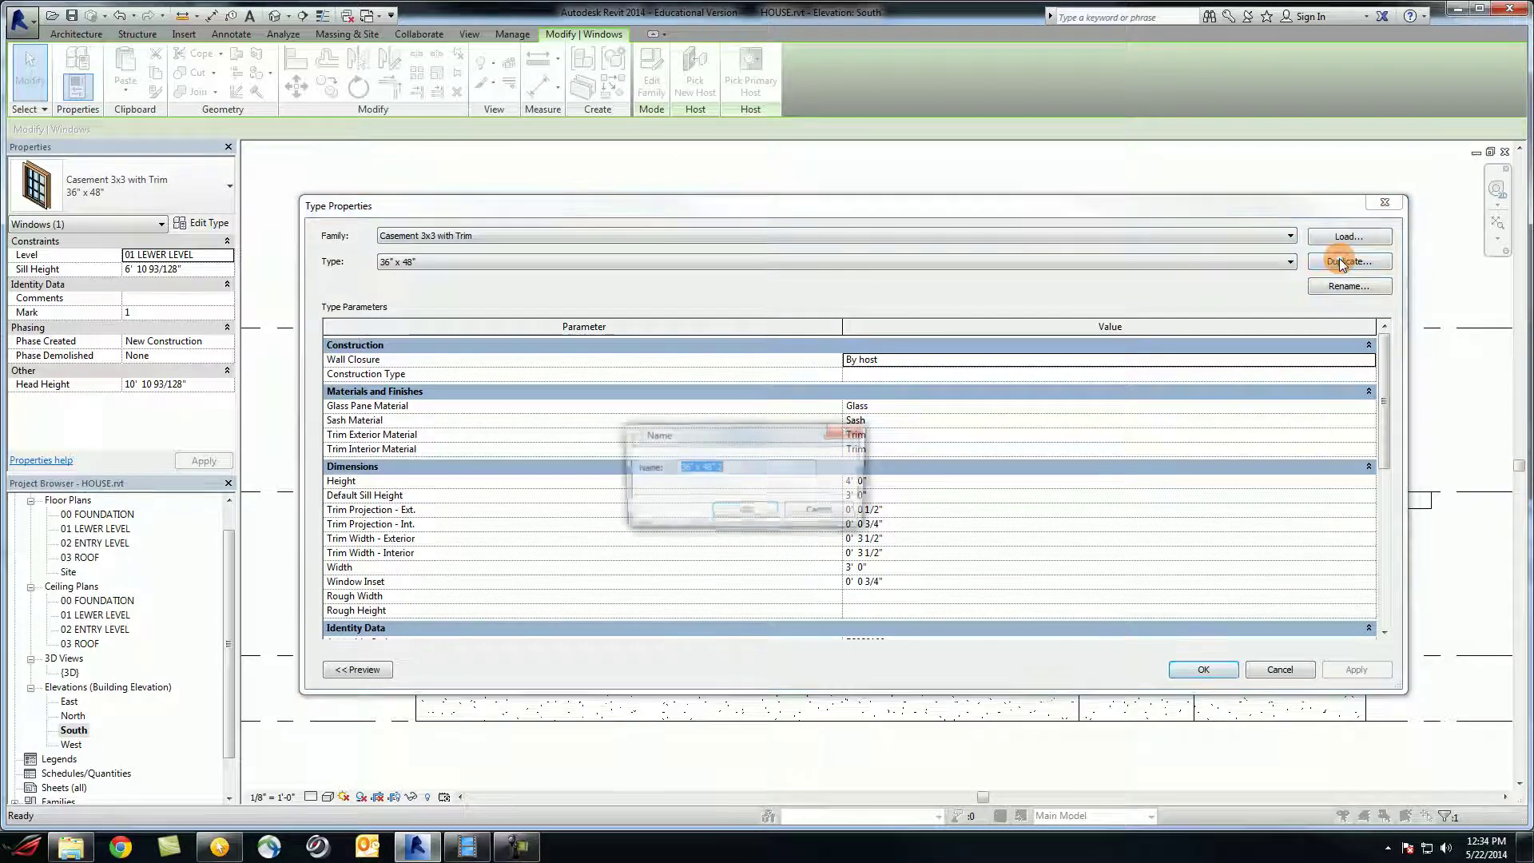
pyautogui.click(706, 470)
pyautogui.moveTo(703, 472); pyautogui.dragTo(754, 469)
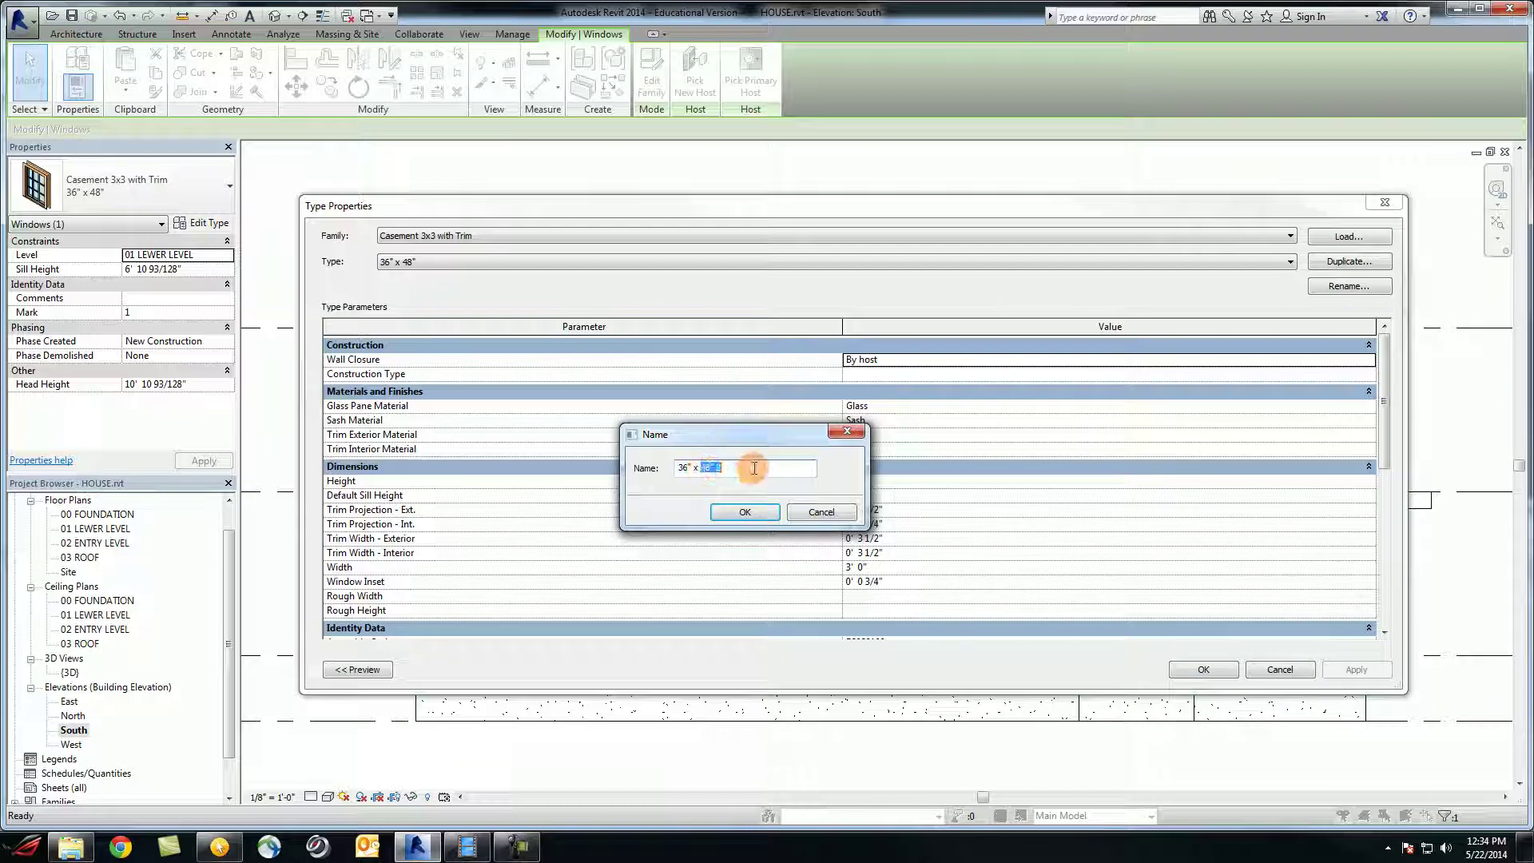
pyautogui.write('36"')
pyautogui.click(744, 511)
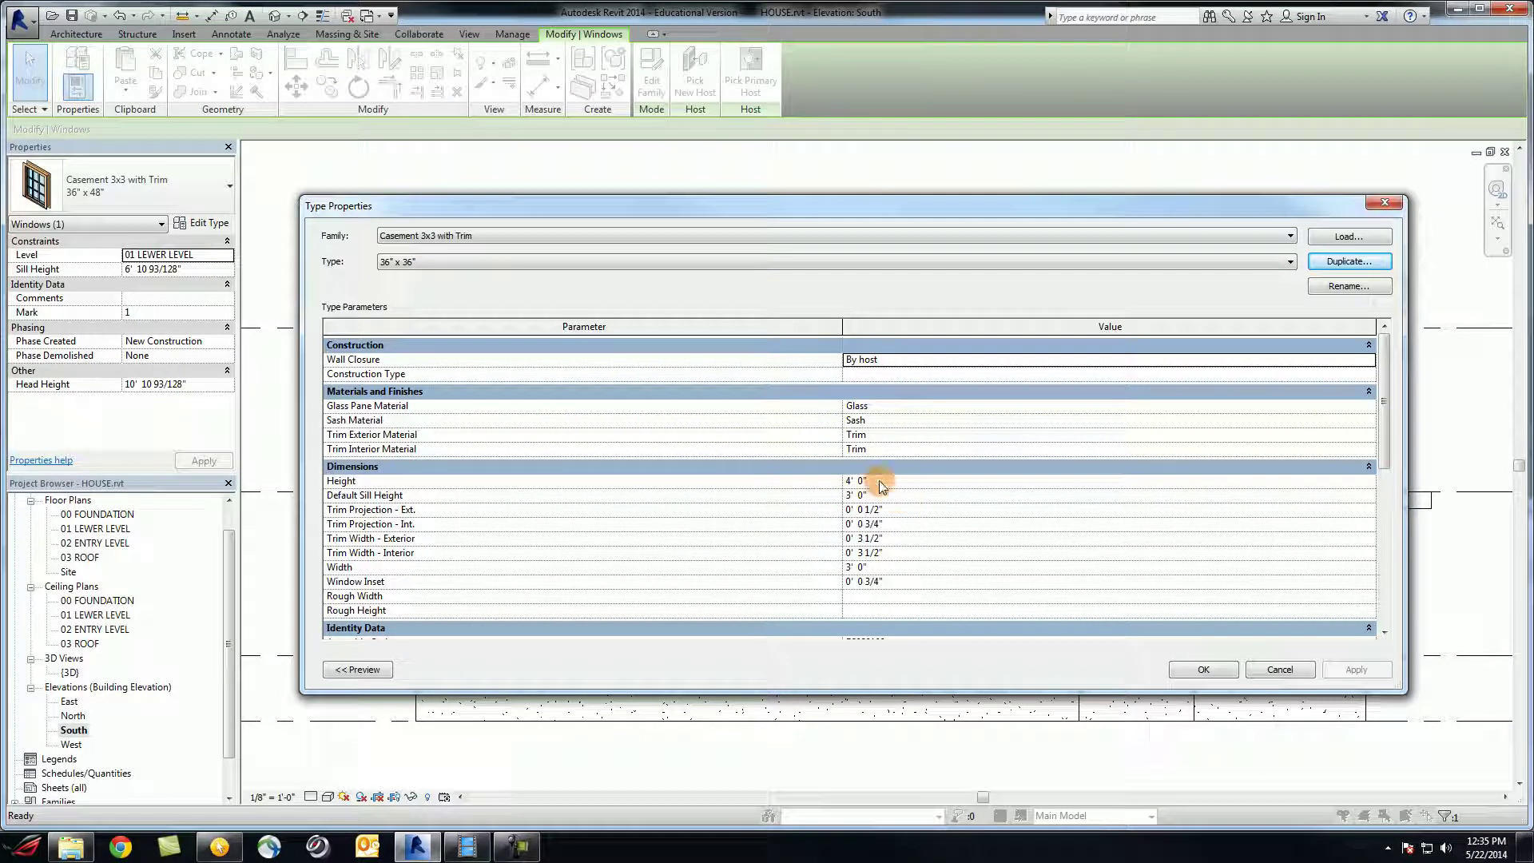
# - Set the height of the new 36" x 36" window type to 3' 0" and accept the type properties
pyautogui.click(852, 480)
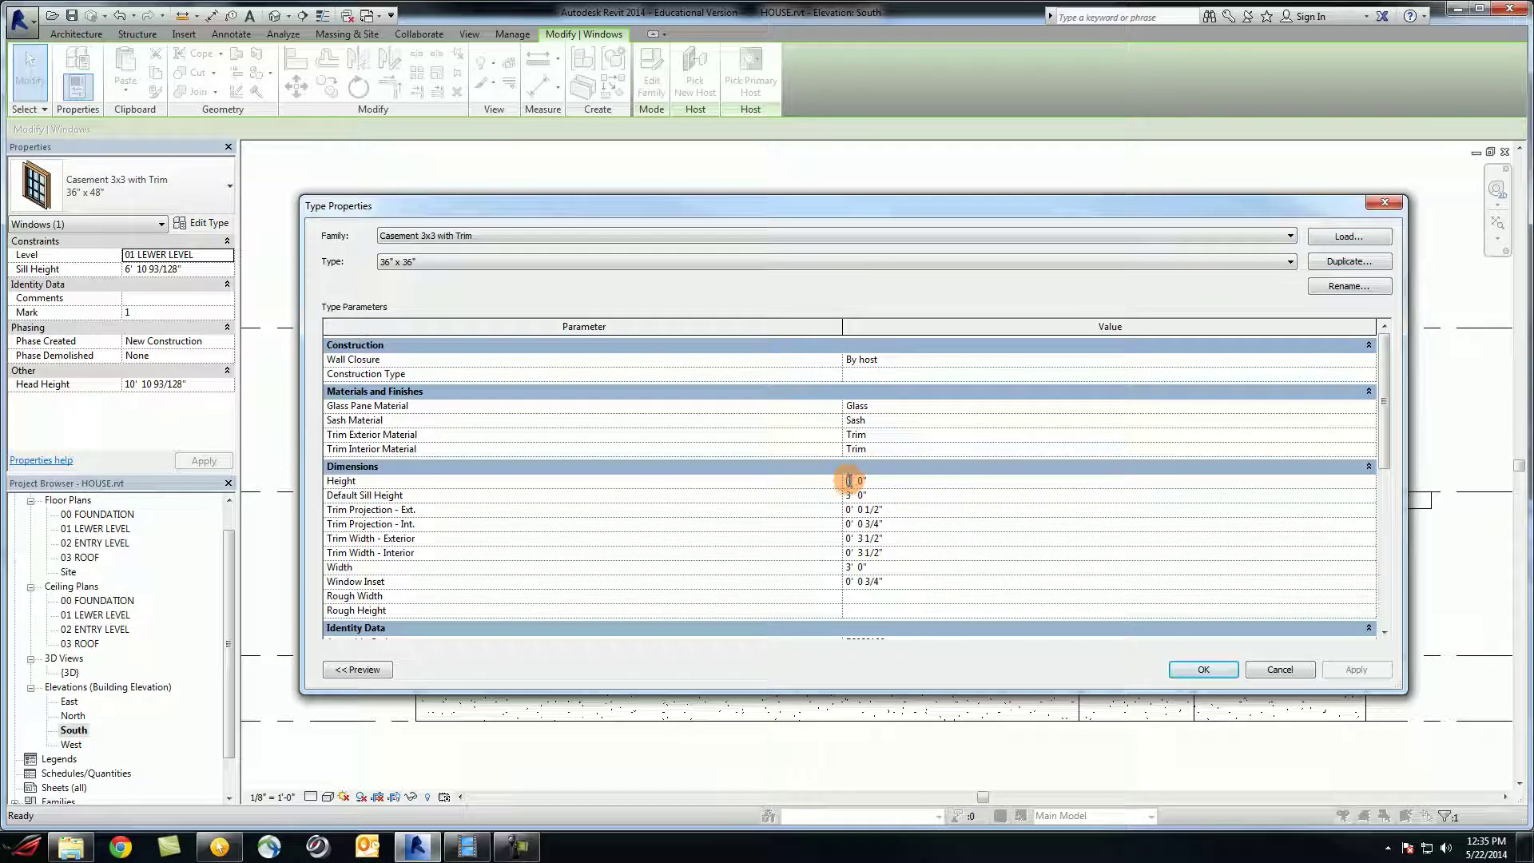
pyautogui.click(849, 481)
pyautogui.click(964, 489)
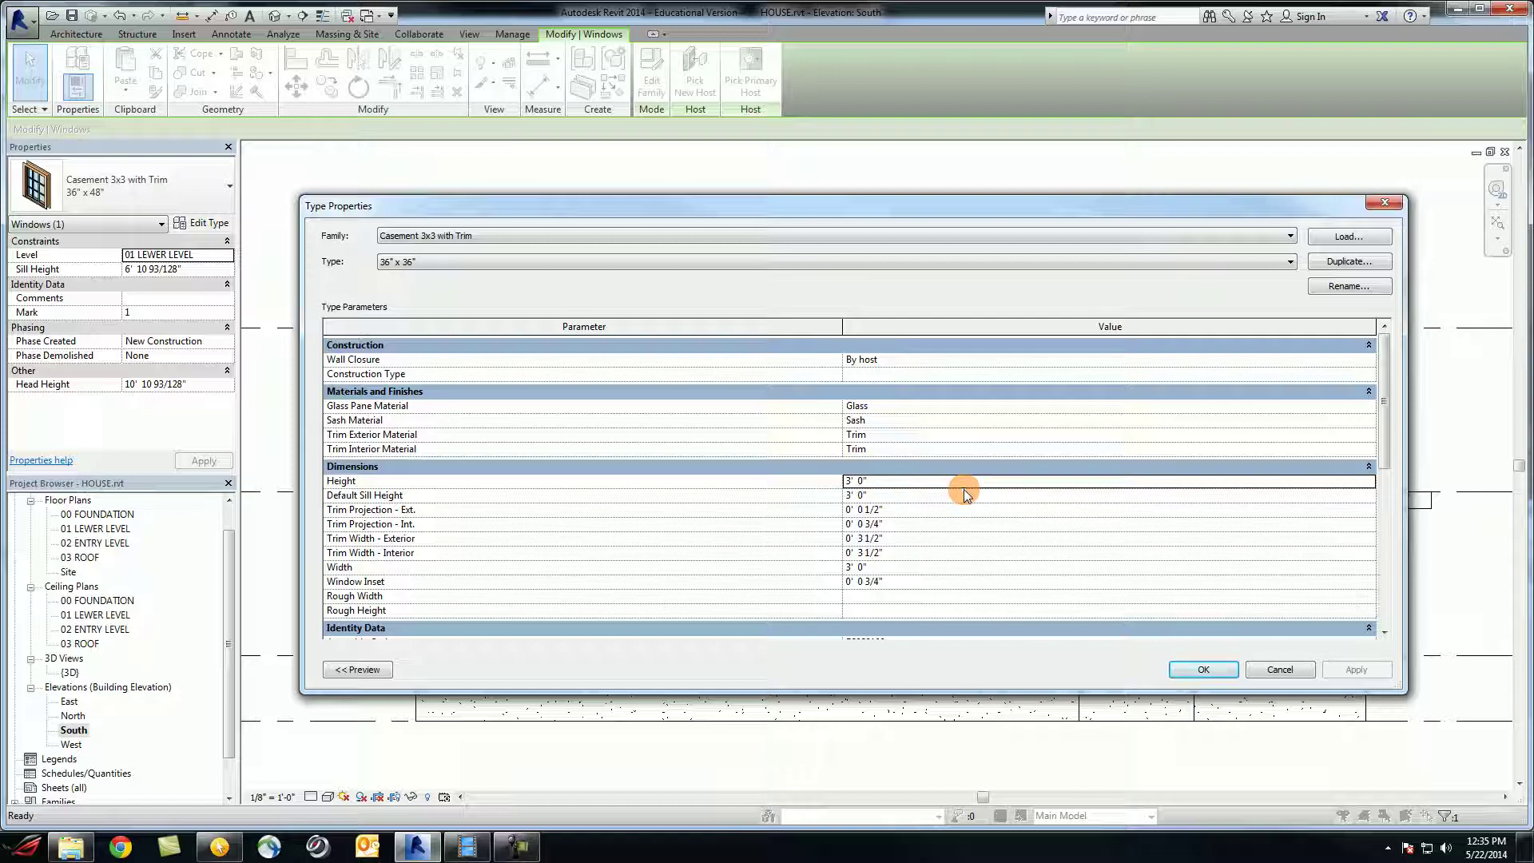
pyautogui.click(1191, 671)
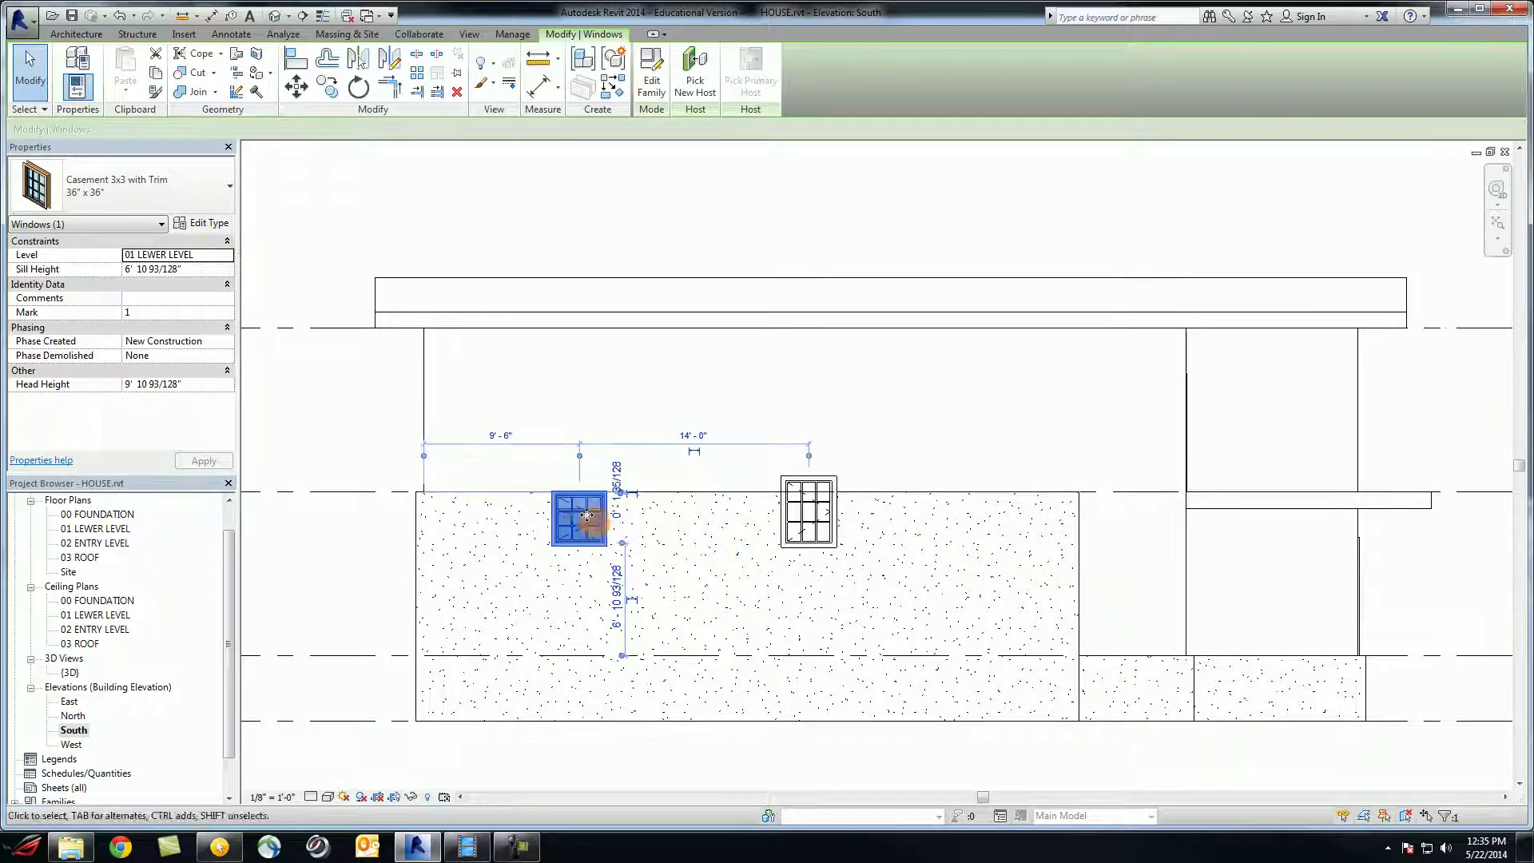
# - Change the east window in the concrete wall to the Casement 3x3 with Trim 36" x 36" type
pyautogui.click(807, 512)
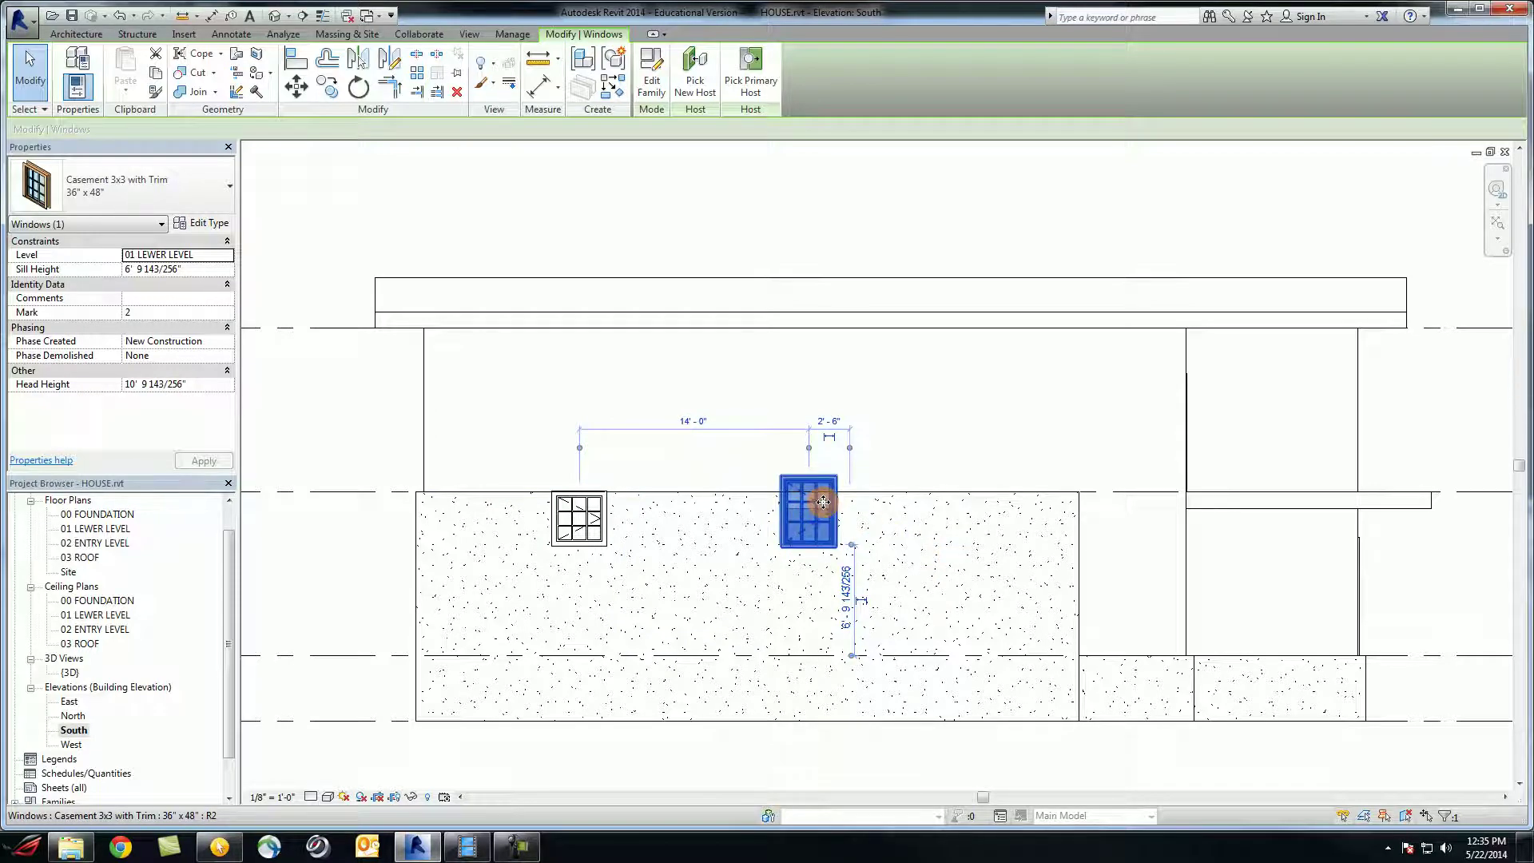
pyautogui.click(225, 188)
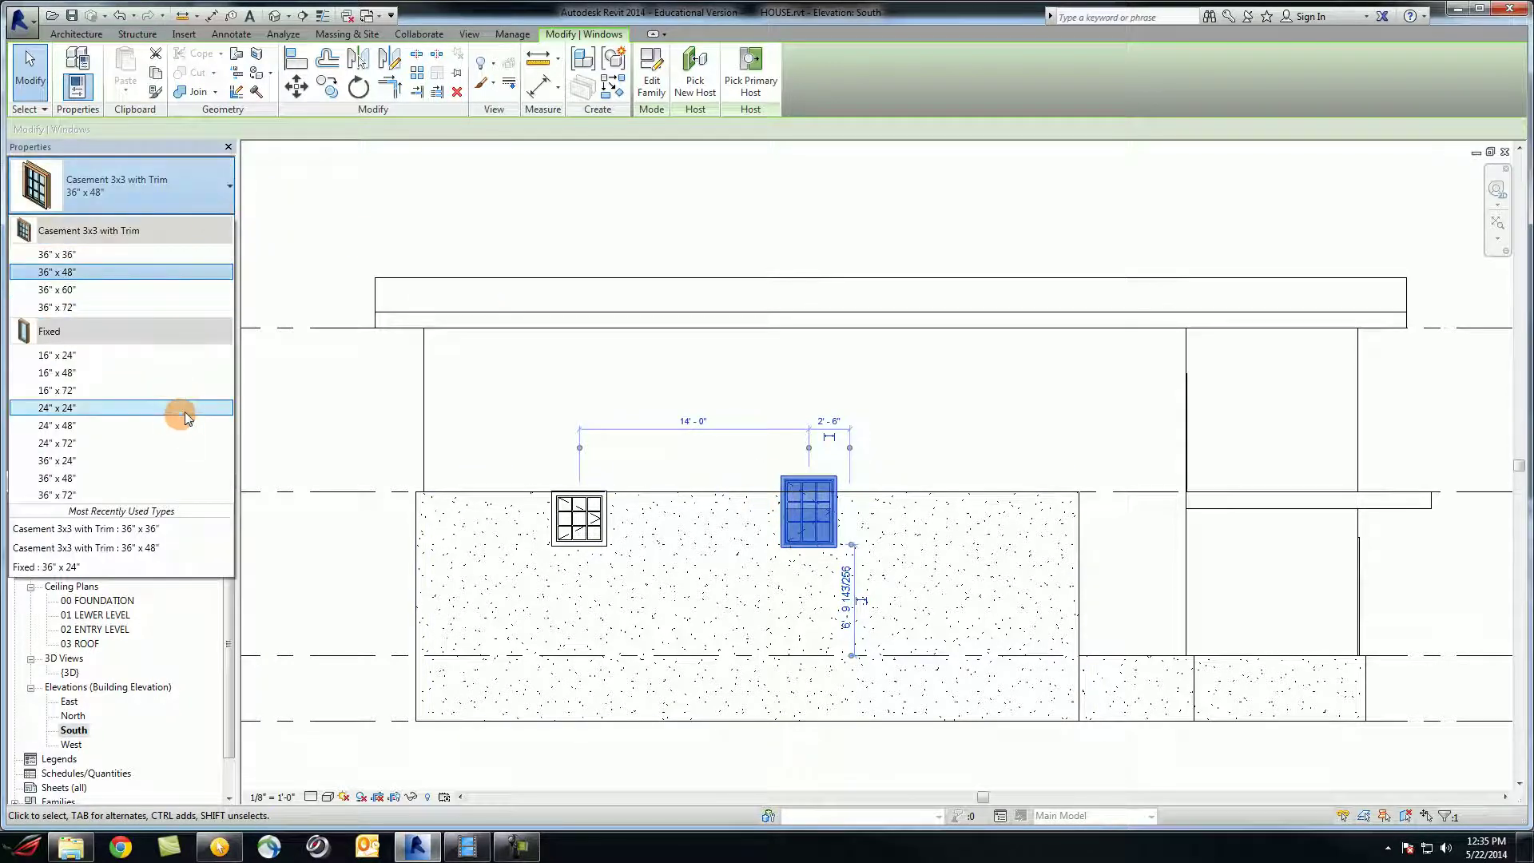
pyautogui.click(155, 255)
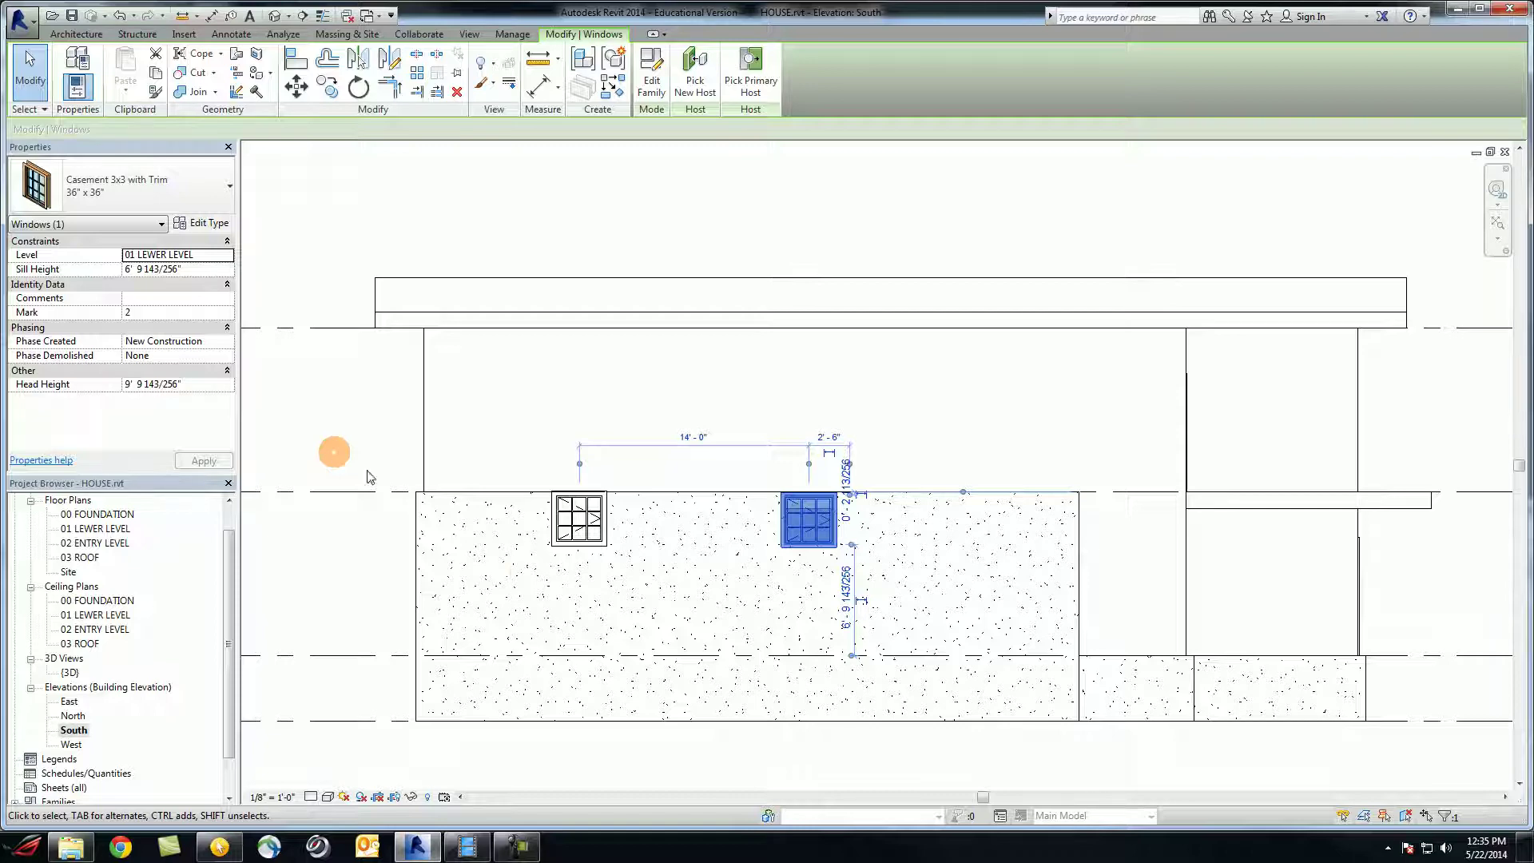
# - Align the top edge of the west window's trim with the top of the concrete wall
pyautogui.scroll(5, 610, 482)
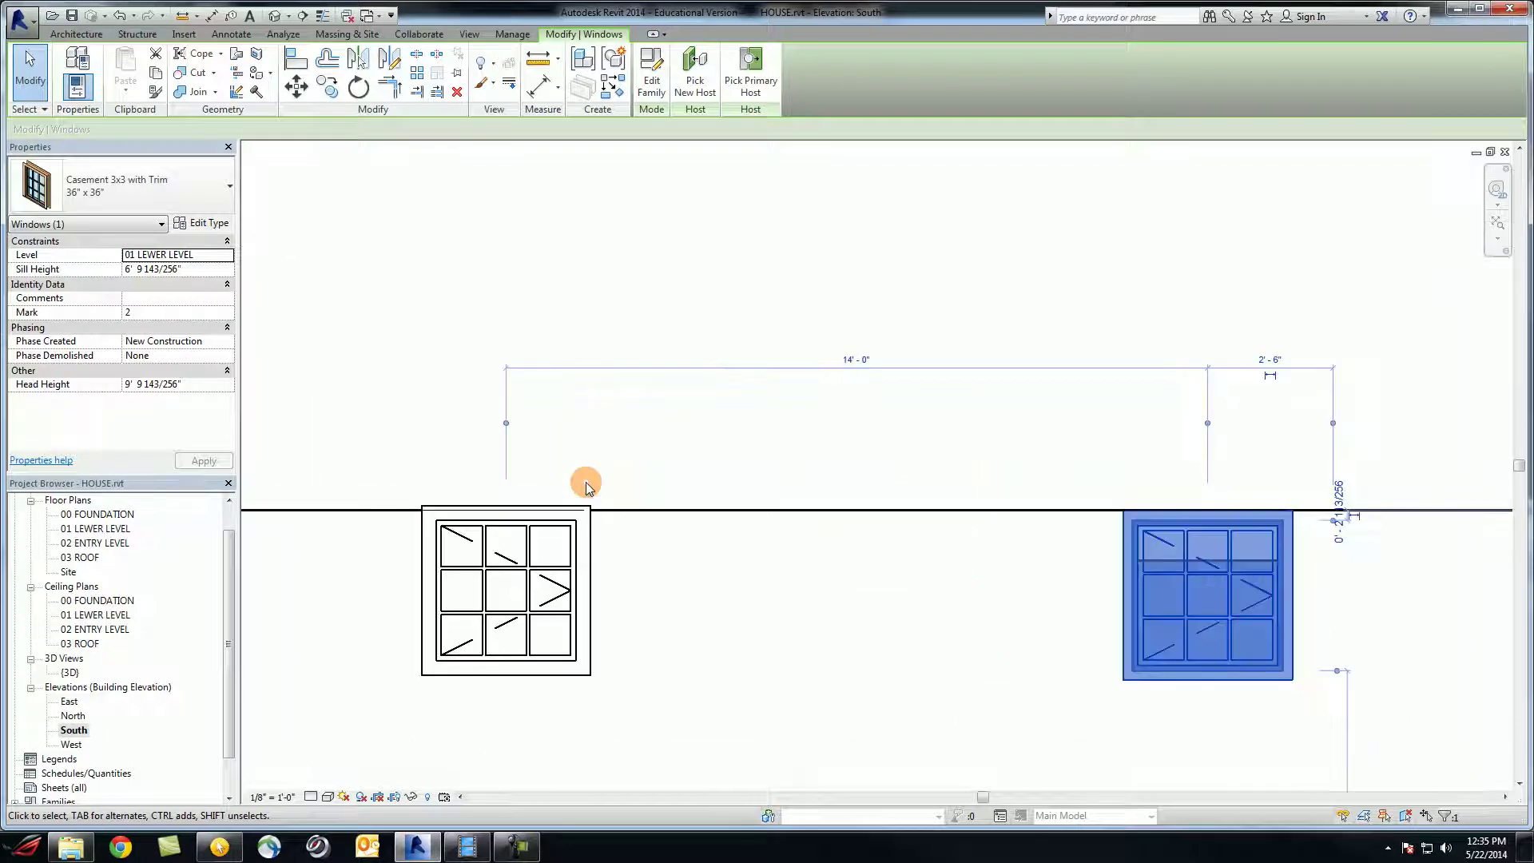
pyautogui.moveTo(630, 467); pyautogui.dragTo(808, 433, button='middle')
pyautogui.scroll(1, 809, 435)
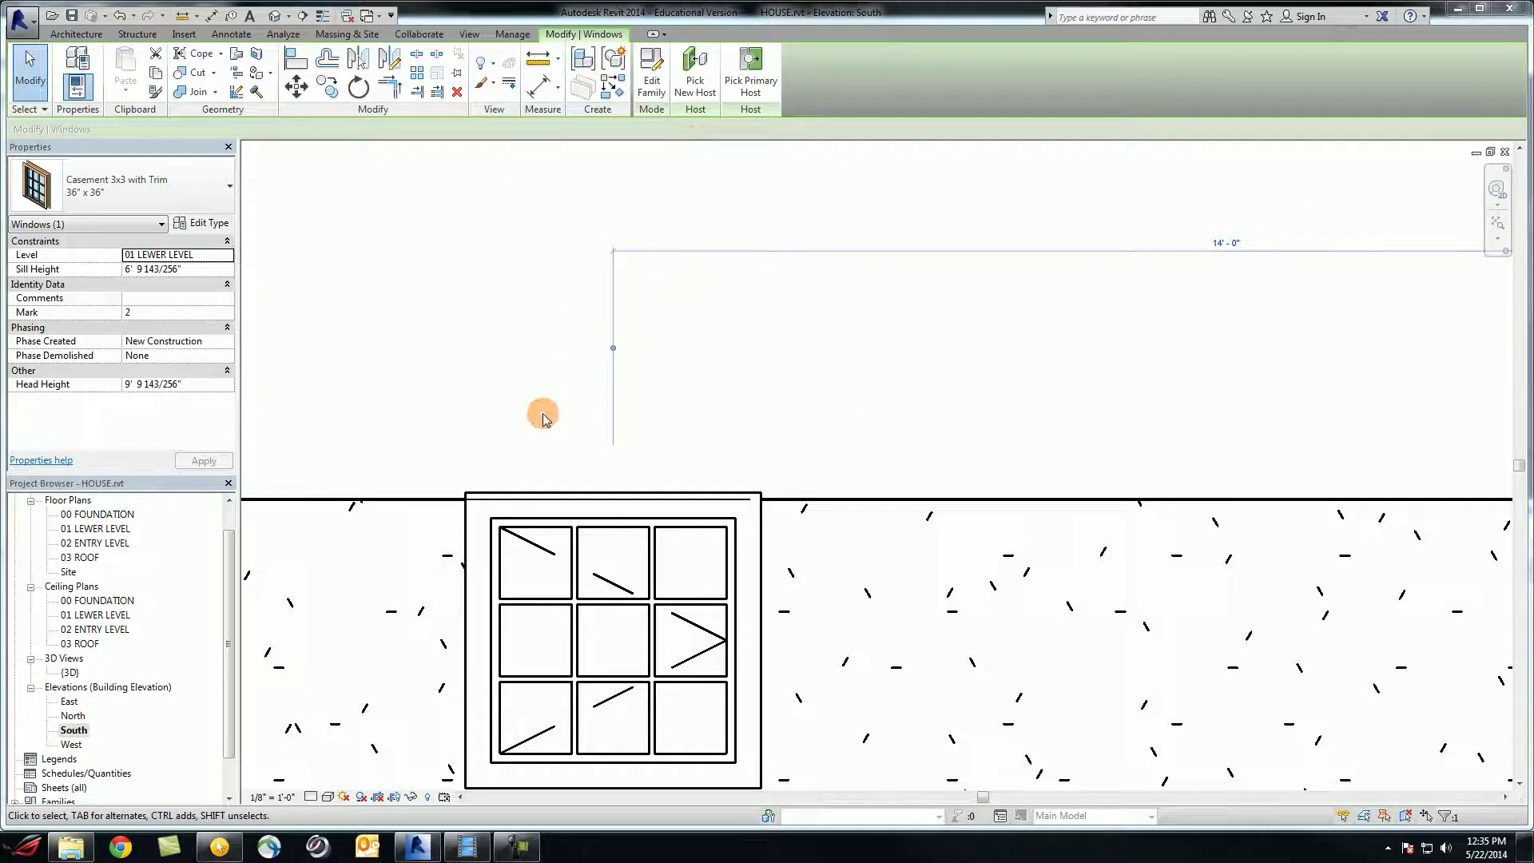
pyautogui.click(489, 378)
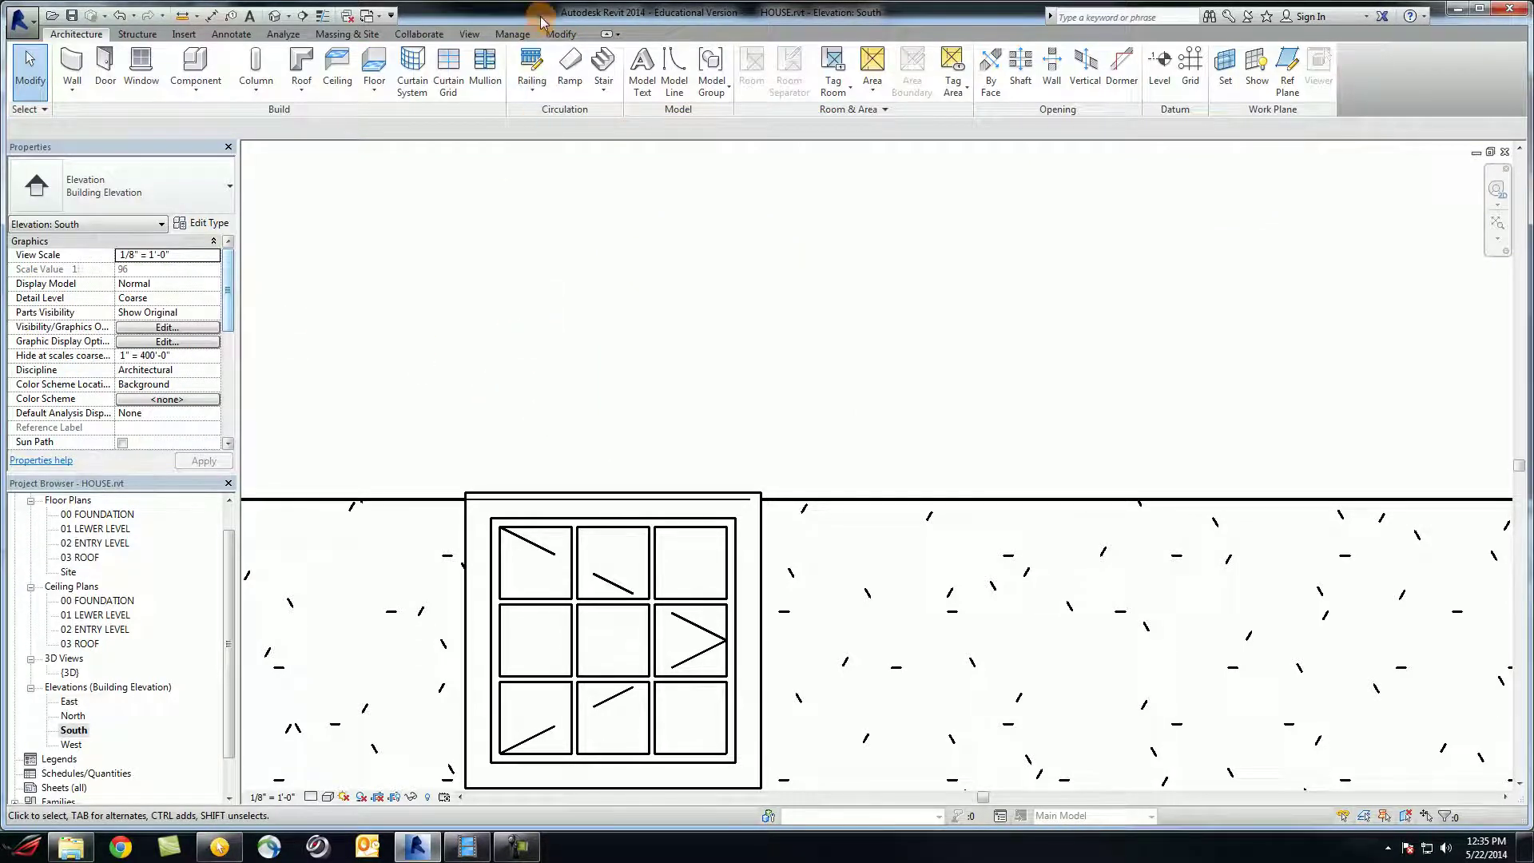
pyautogui.click(557, 35)
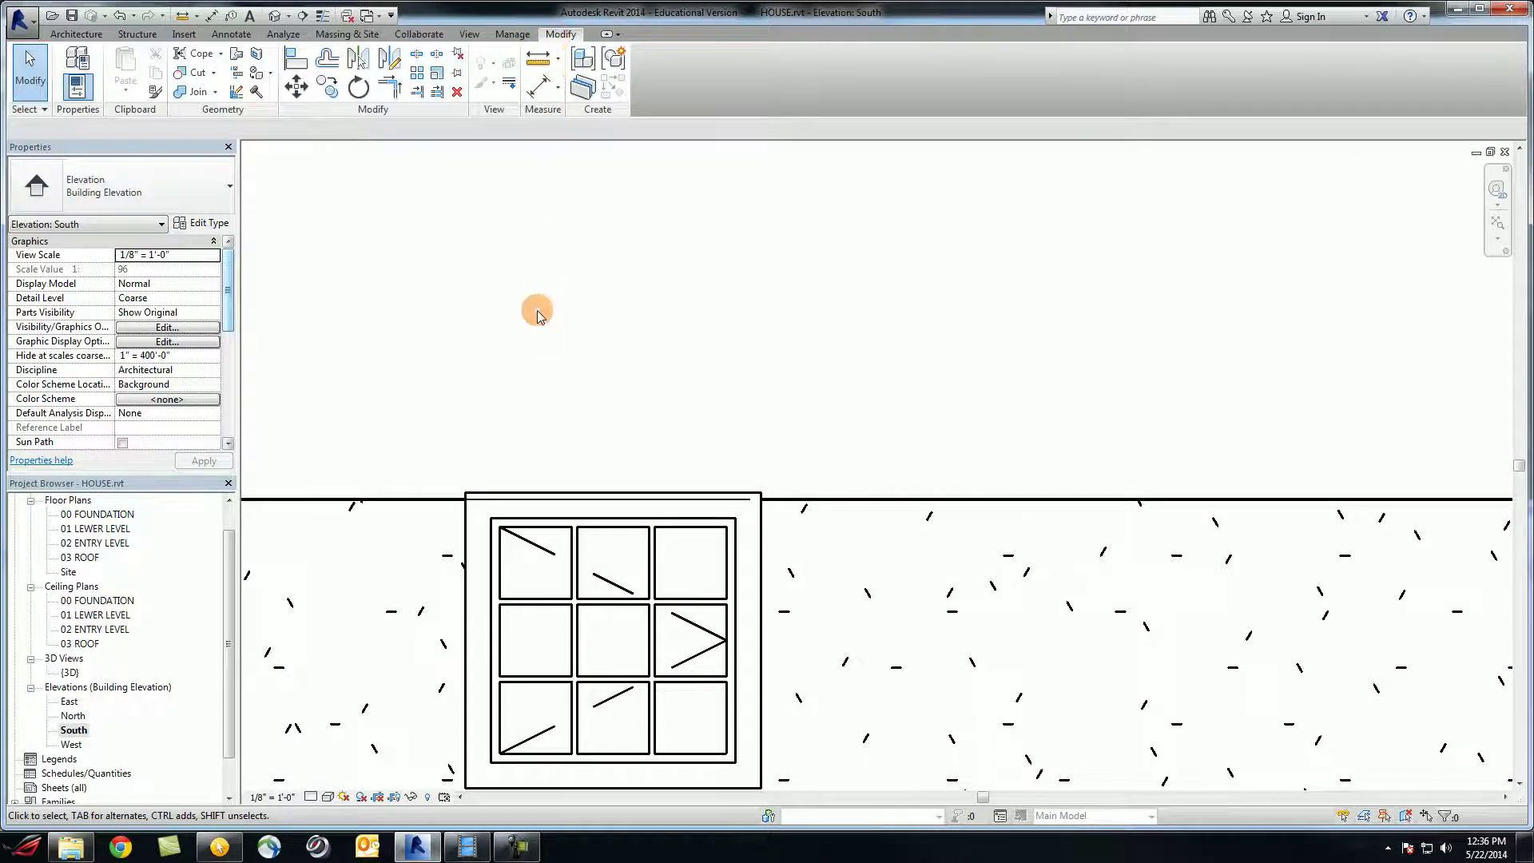
pyautogui.click(298, 63)
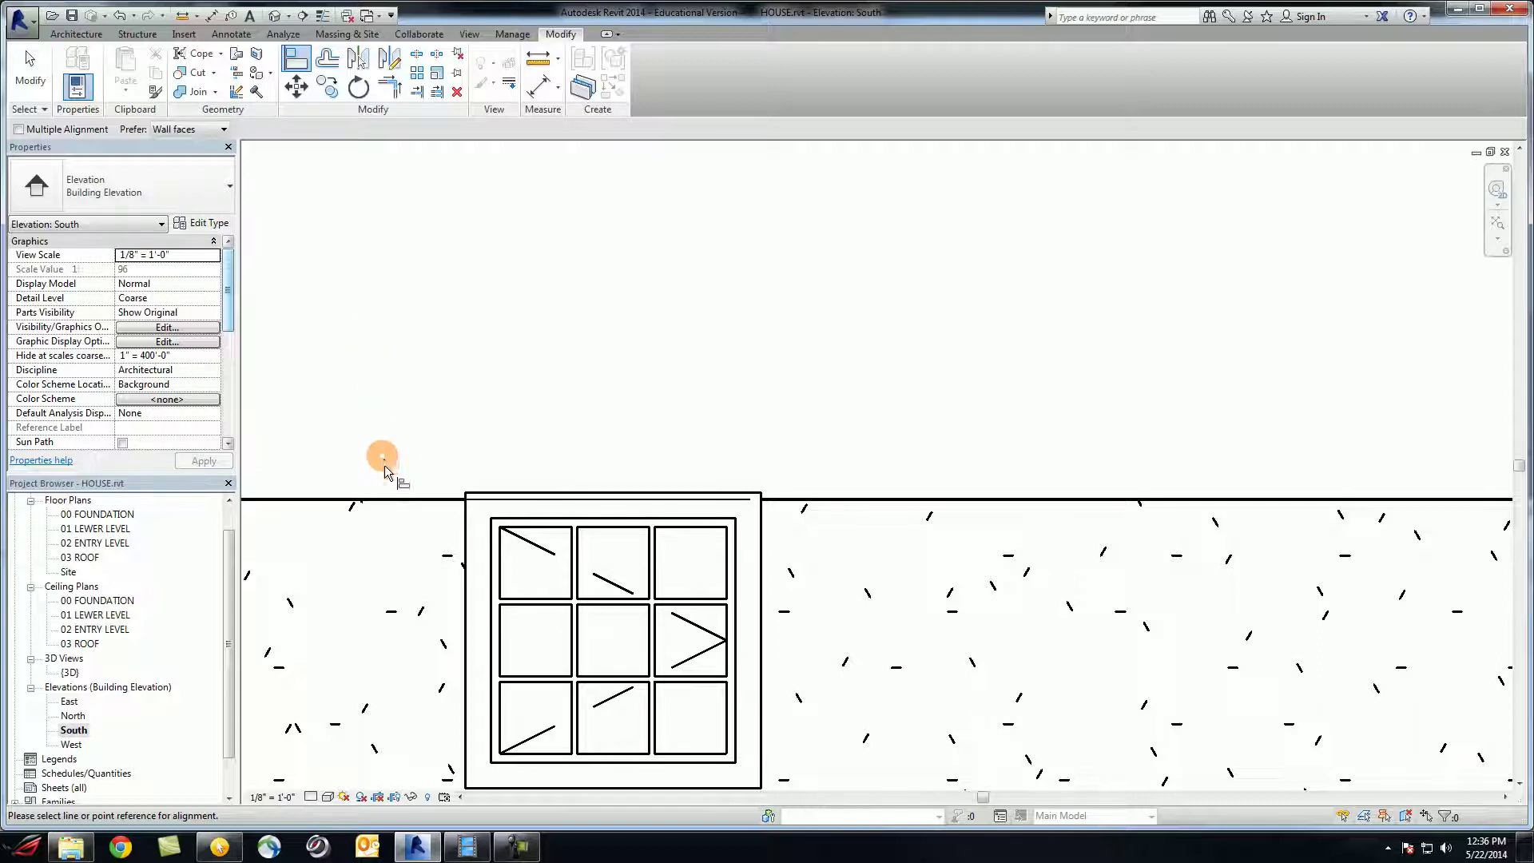
pyautogui.click(401, 501)
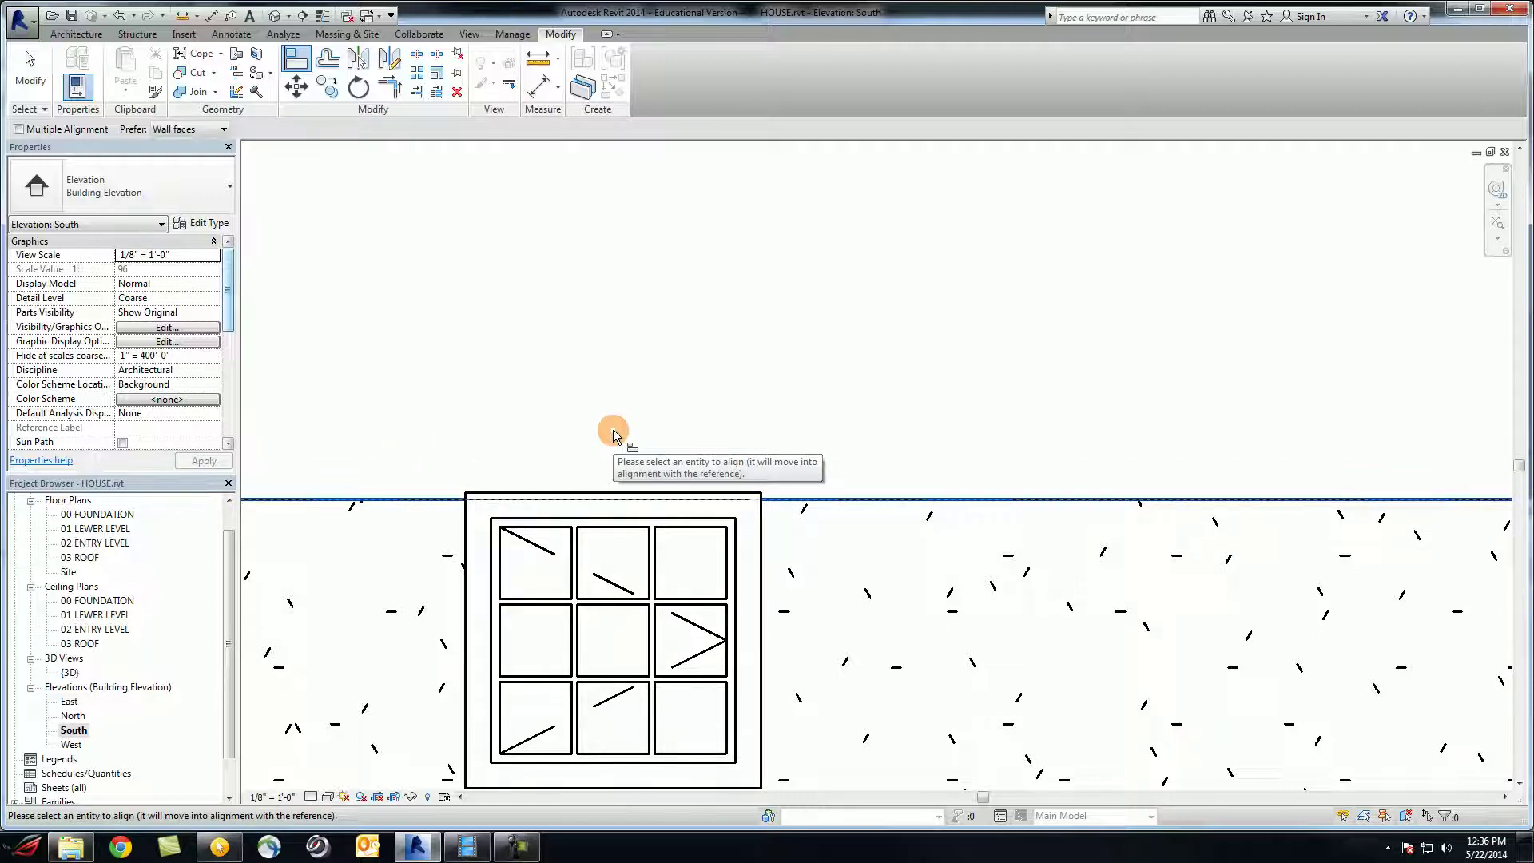
pyautogui.scroll(1, 597, 465)
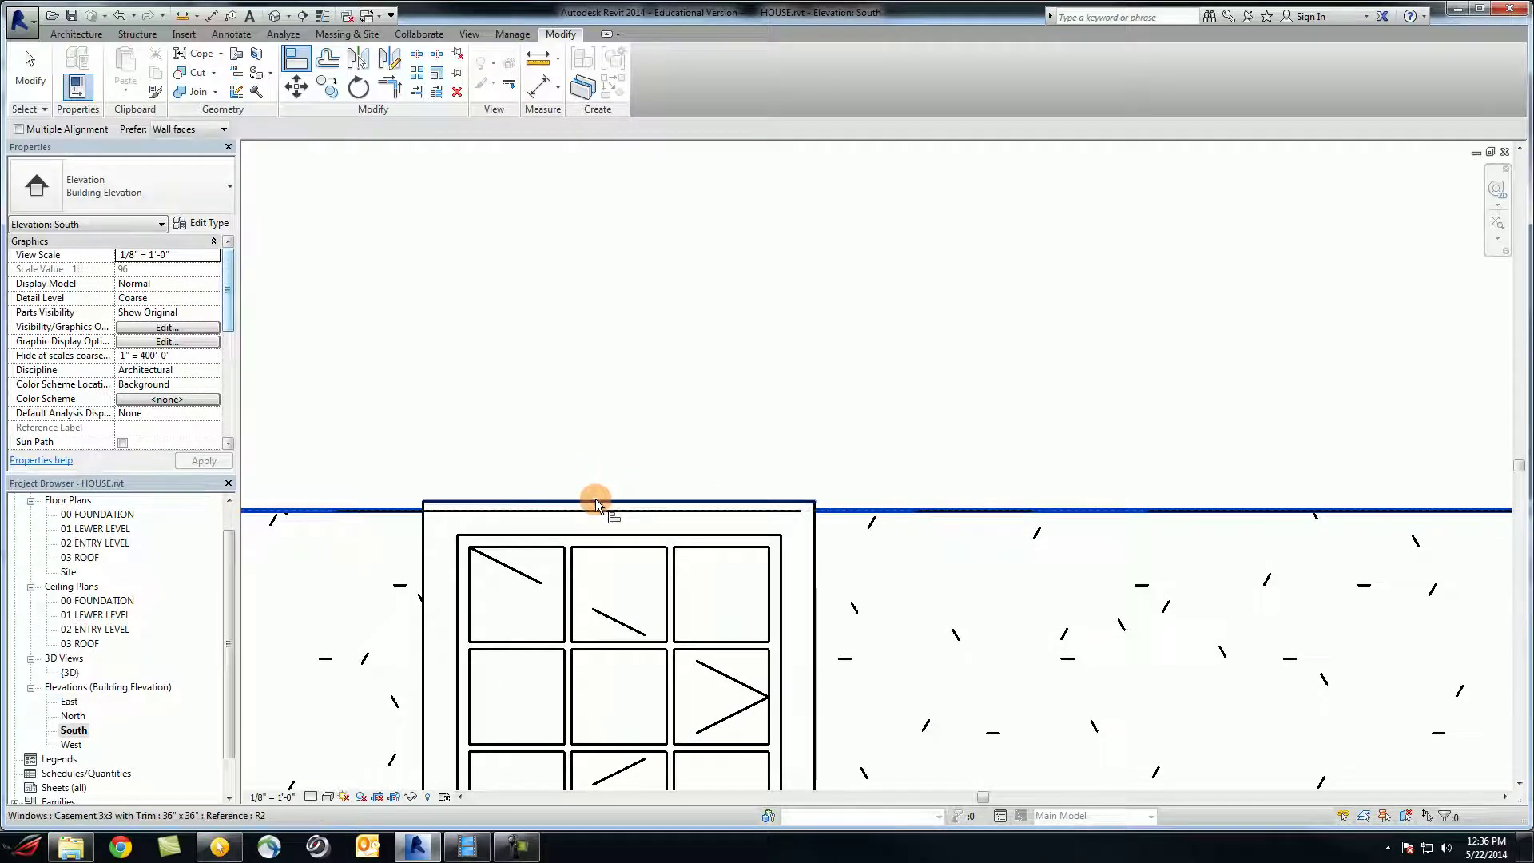
pyautogui.click(597, 498)
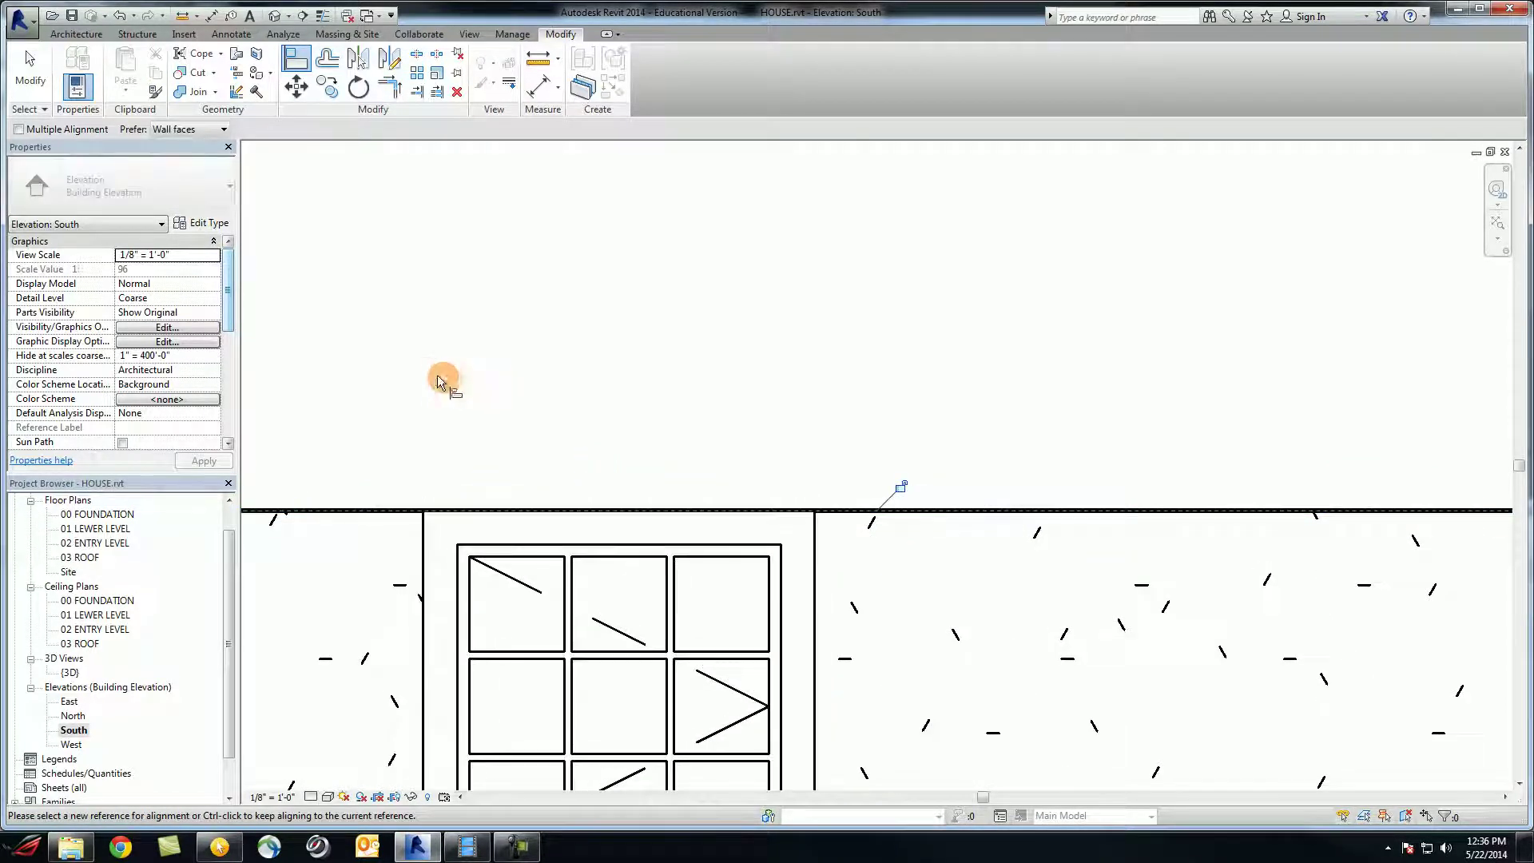
# - Align the top edge of the east window's trim with the top of the concrete wall
pyautogui.scroll(-2, 415, 371)
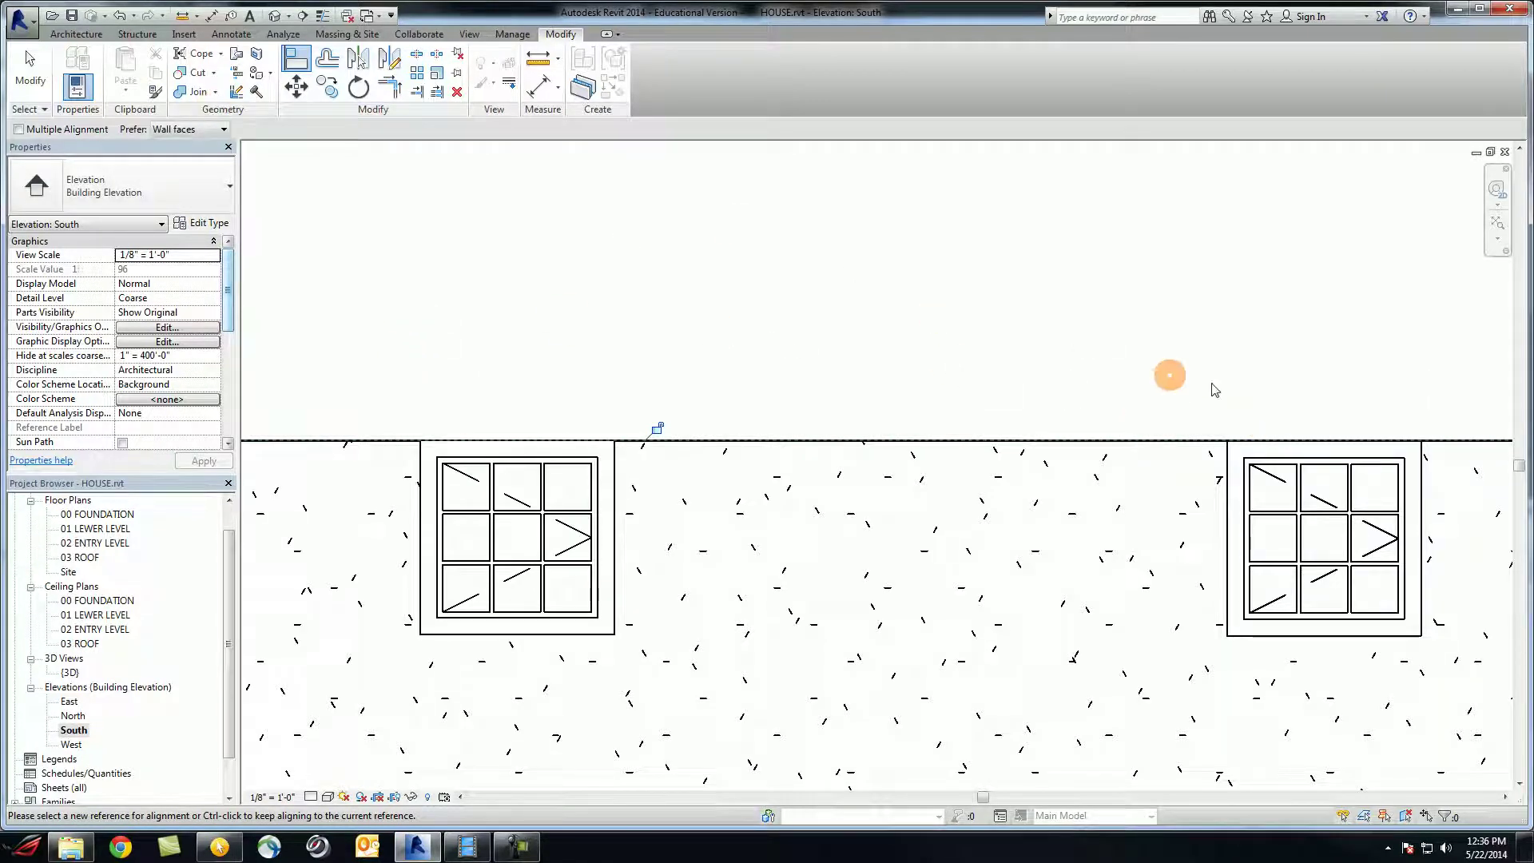
pyautogui.moveTo(1323, 385); pyautogui.dragTo(743, 401, button='middle')
pyautogui.scroll(4, 787, 449)
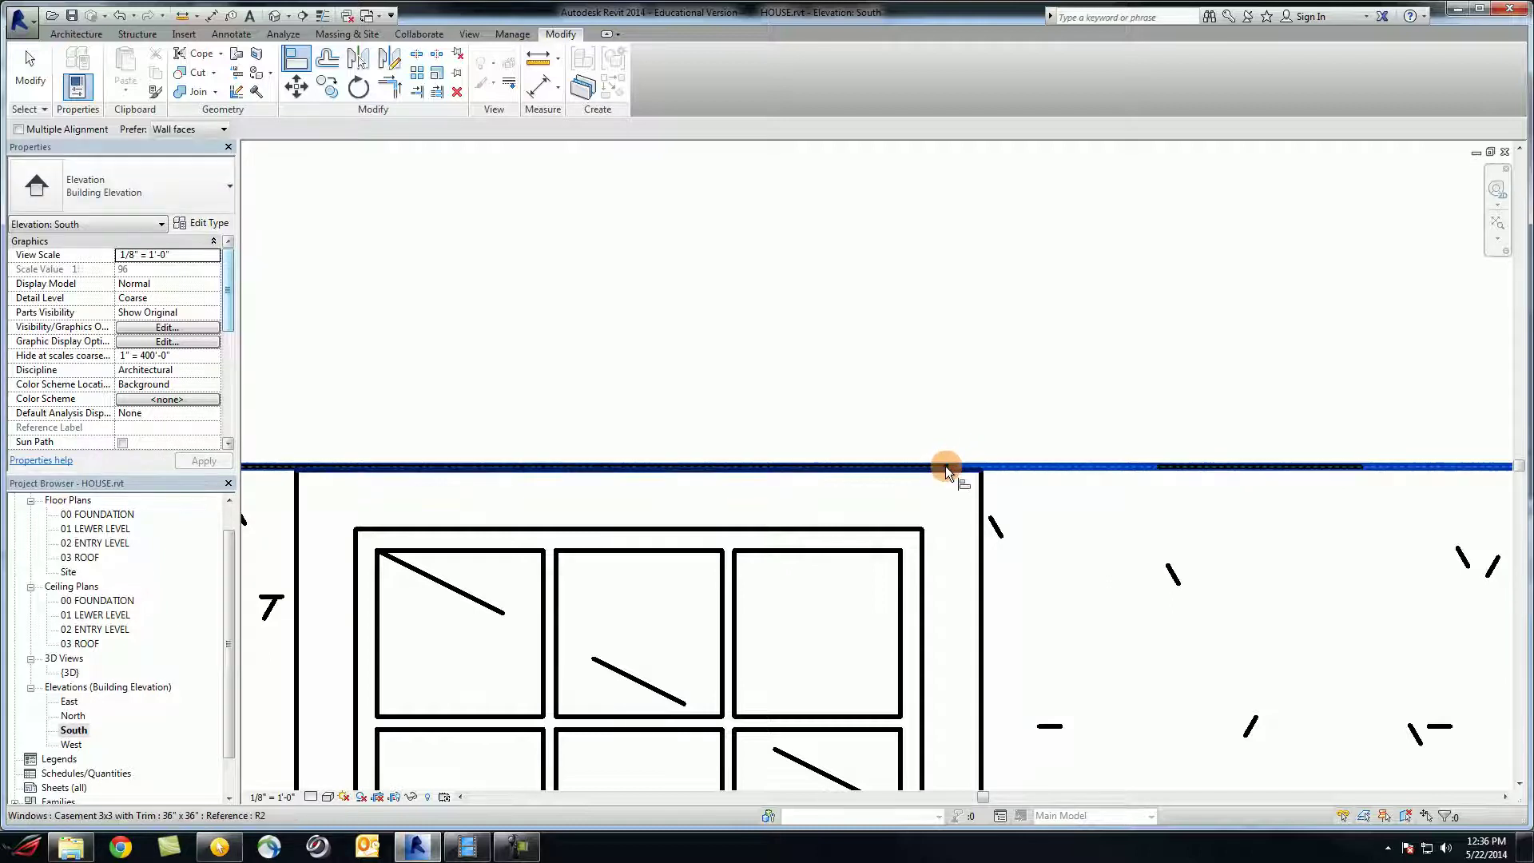
pyautogui.scroll(2, 941, 471)
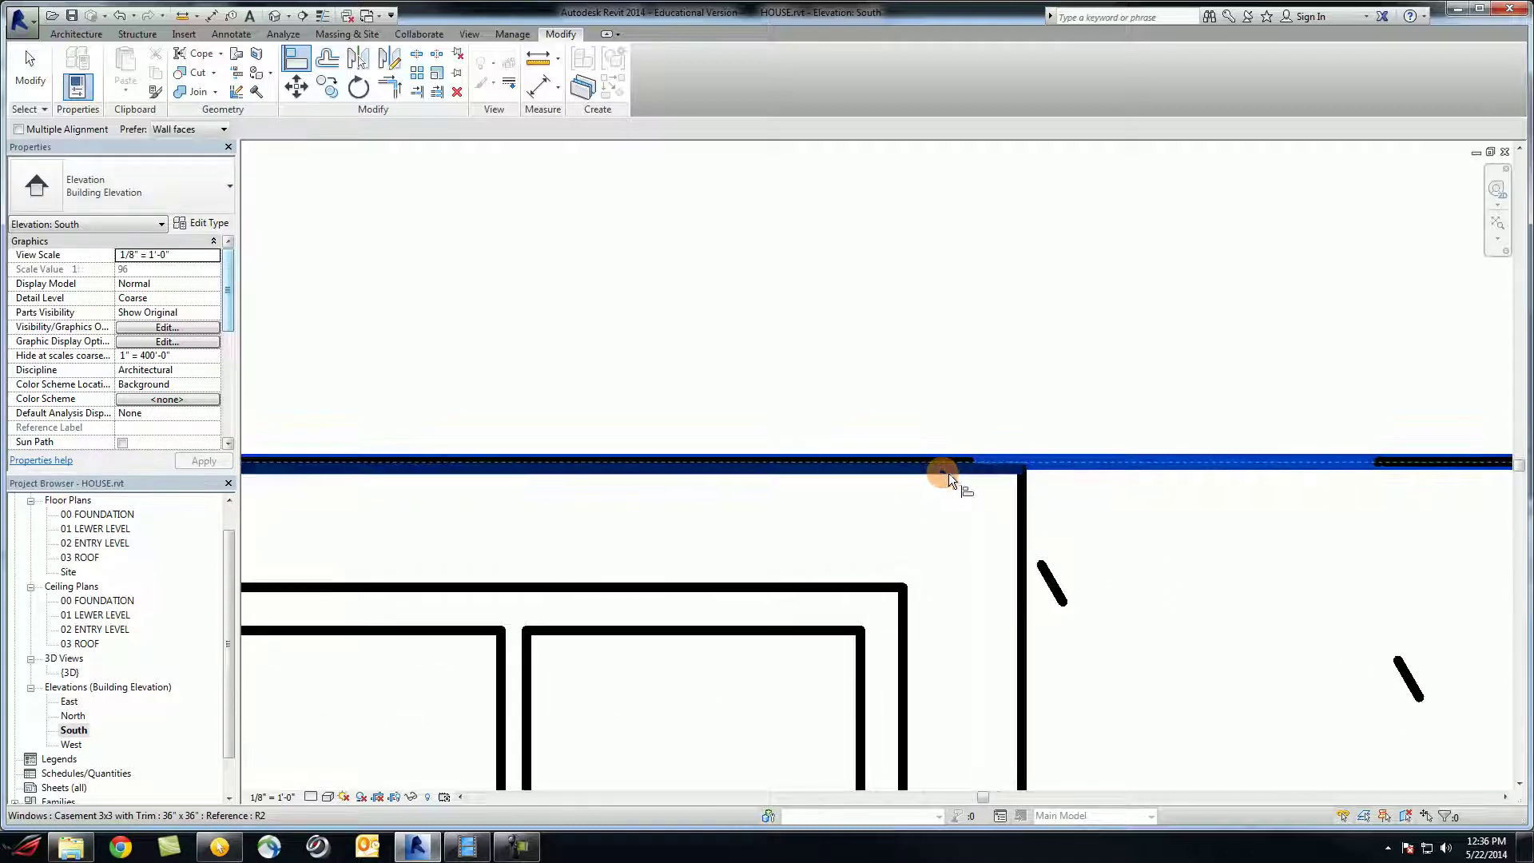
pyautogui.click(956, 471)
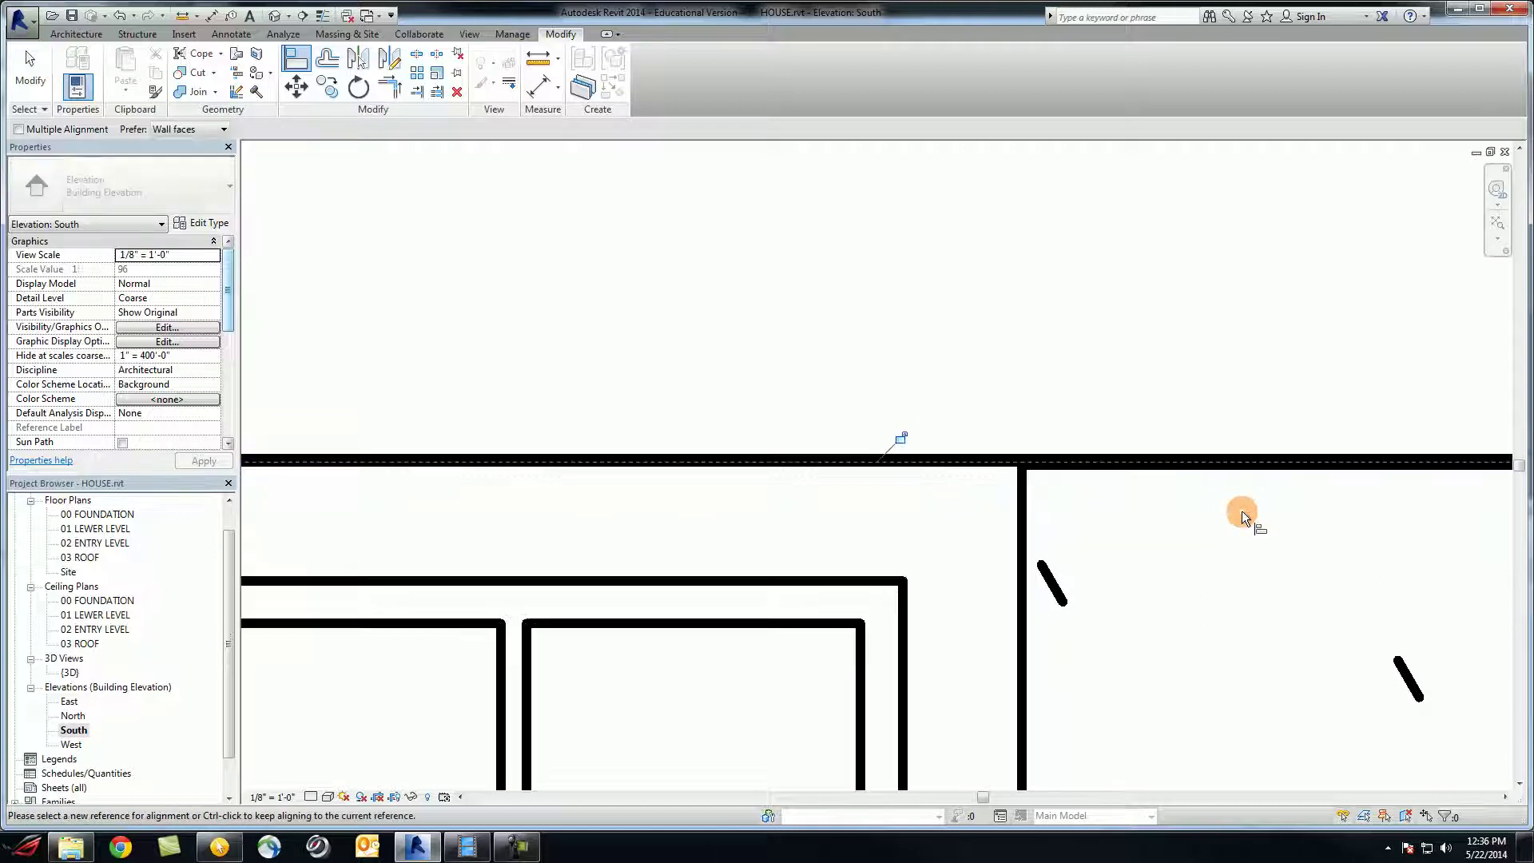
# - Lock the east window's alignment to the top of the concrete wall and end the Align command
pyautogui.scroll(-2, 1242, 511)
pyautogui.scroll(-3, 1149, 444)
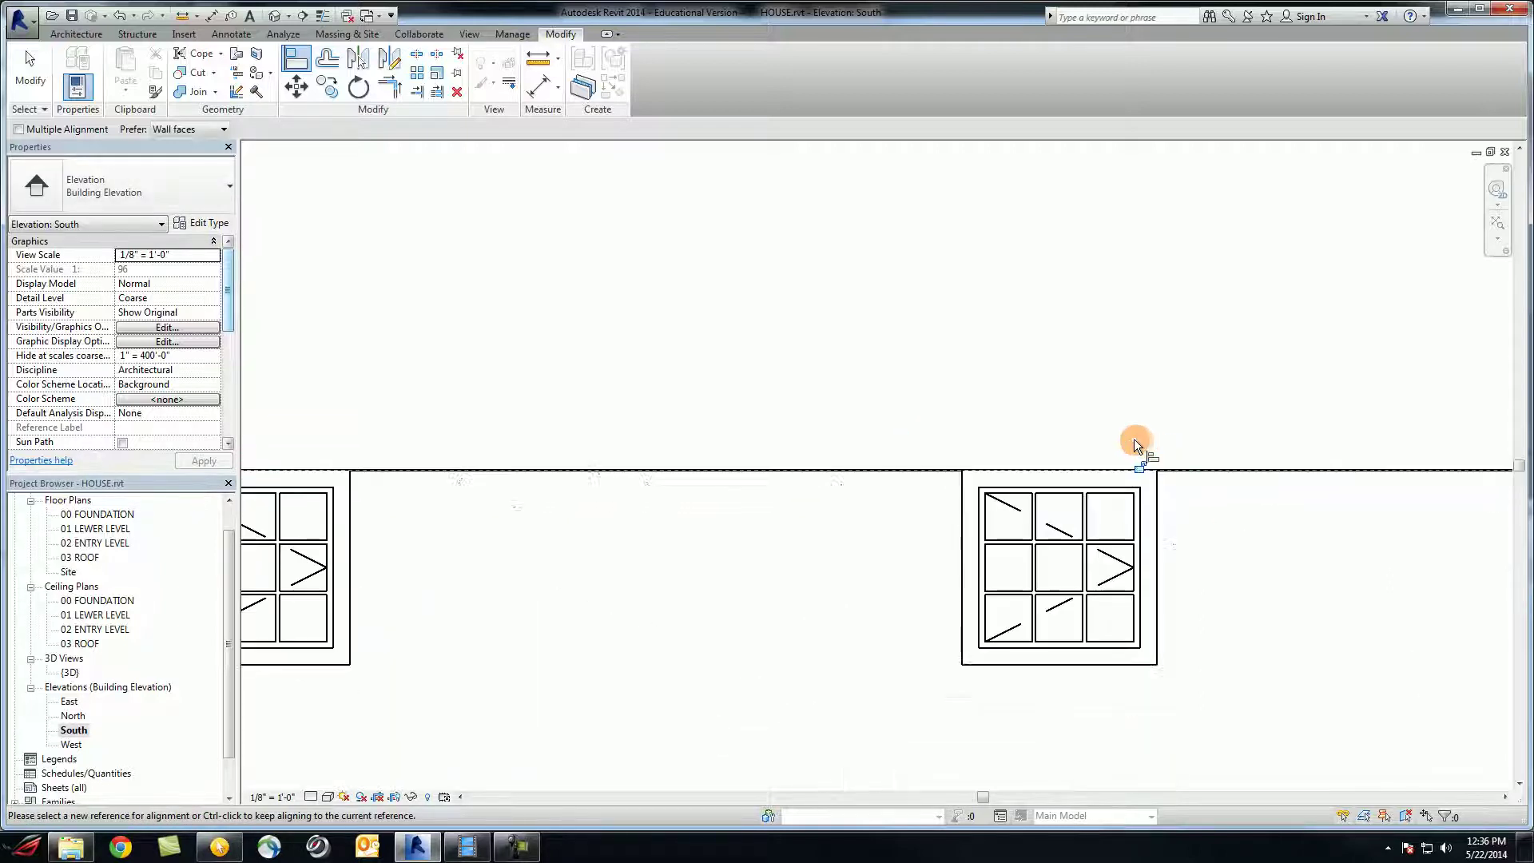
pyautogui.scroll(2, 1143, 446)
pyautogui.scroll(2, 1143, 449)
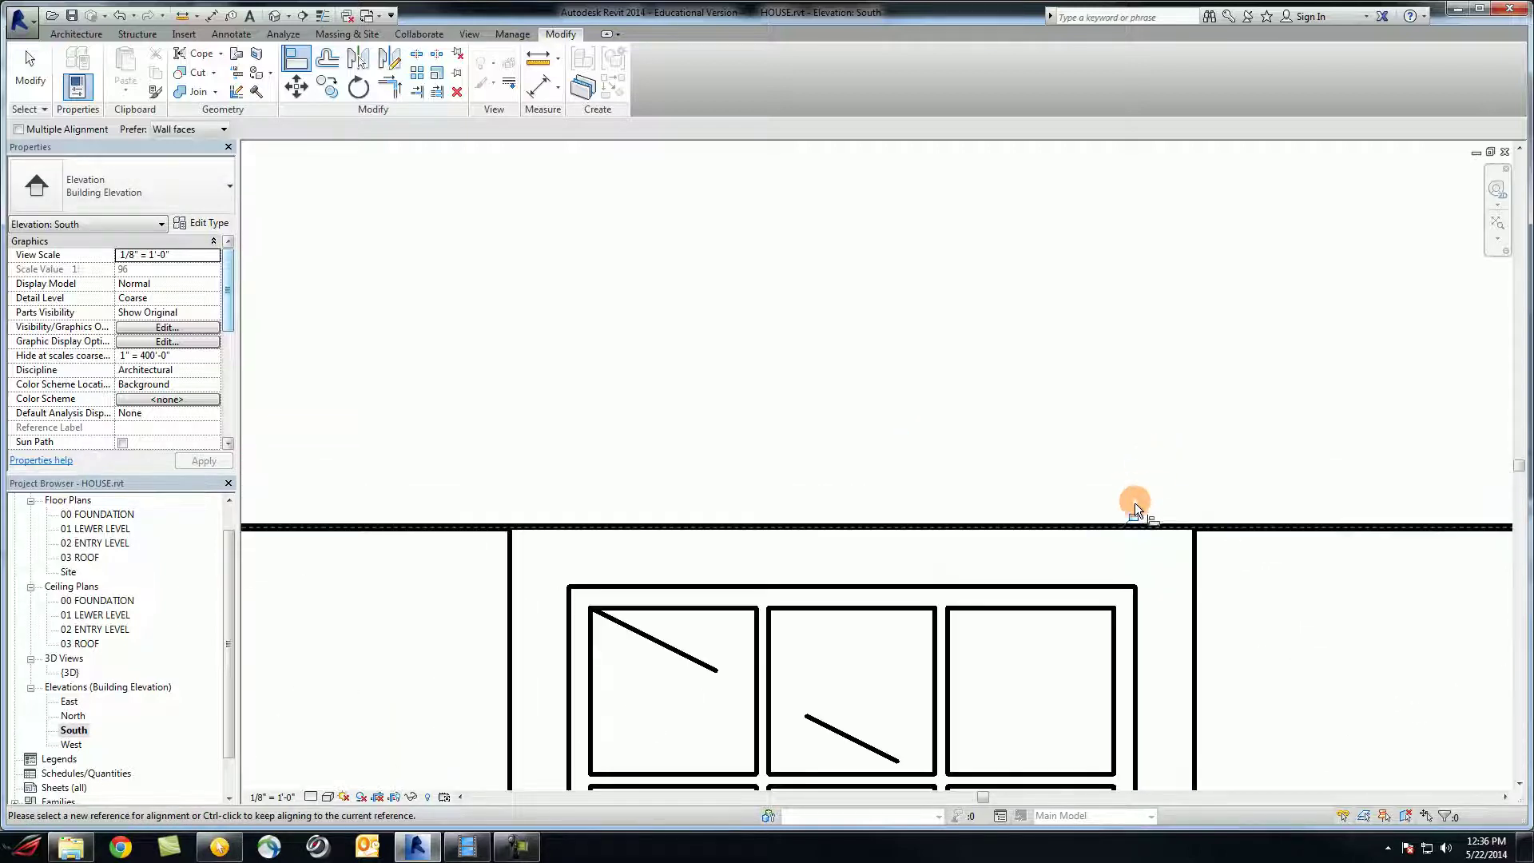
pyautogui.click(1134, 515)
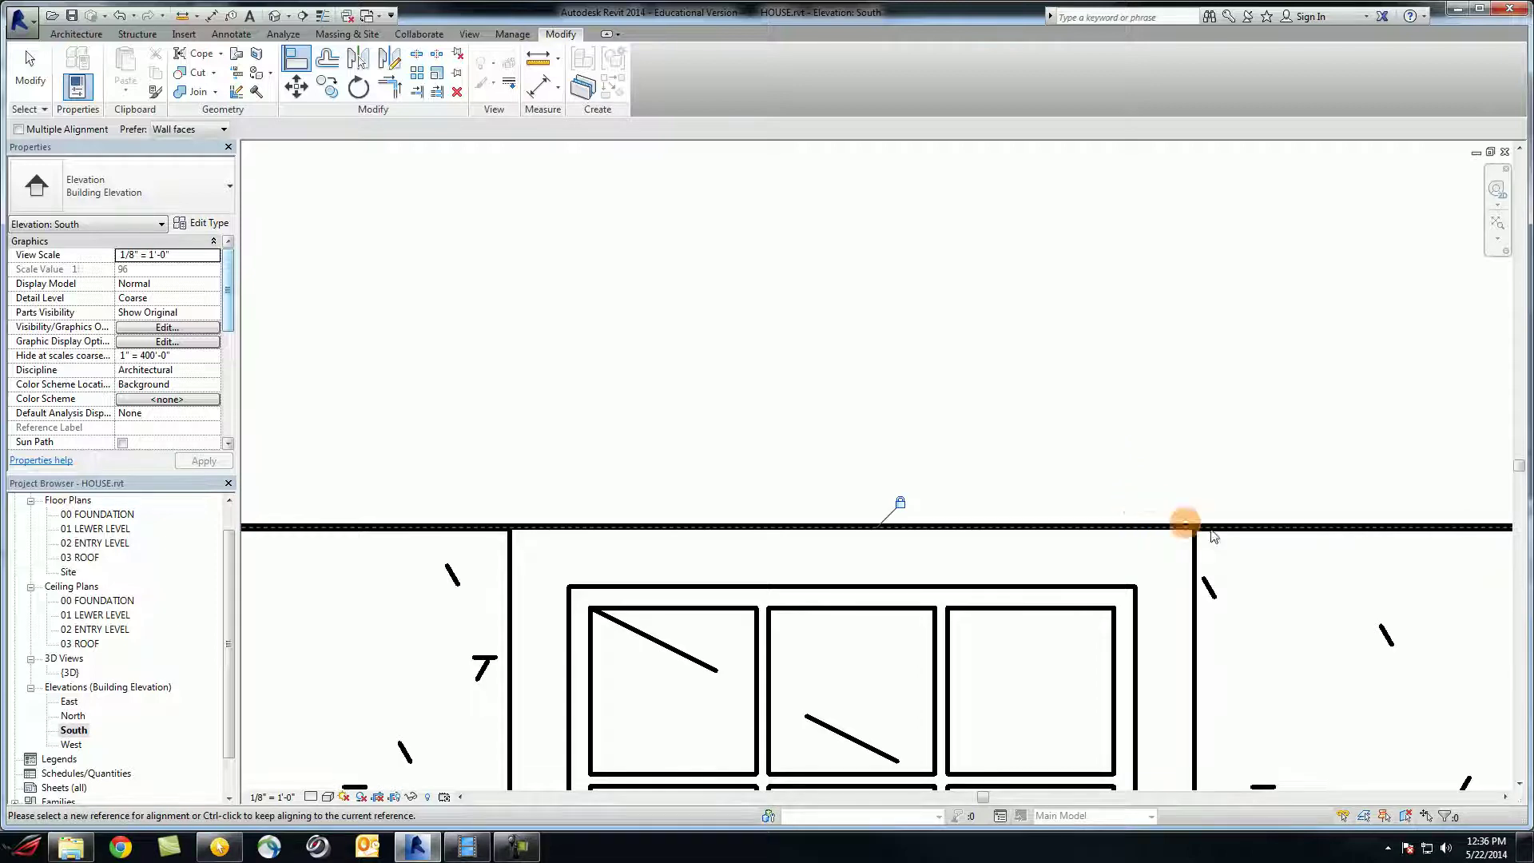
pyautogui.scroll(-2, 1279, 511)
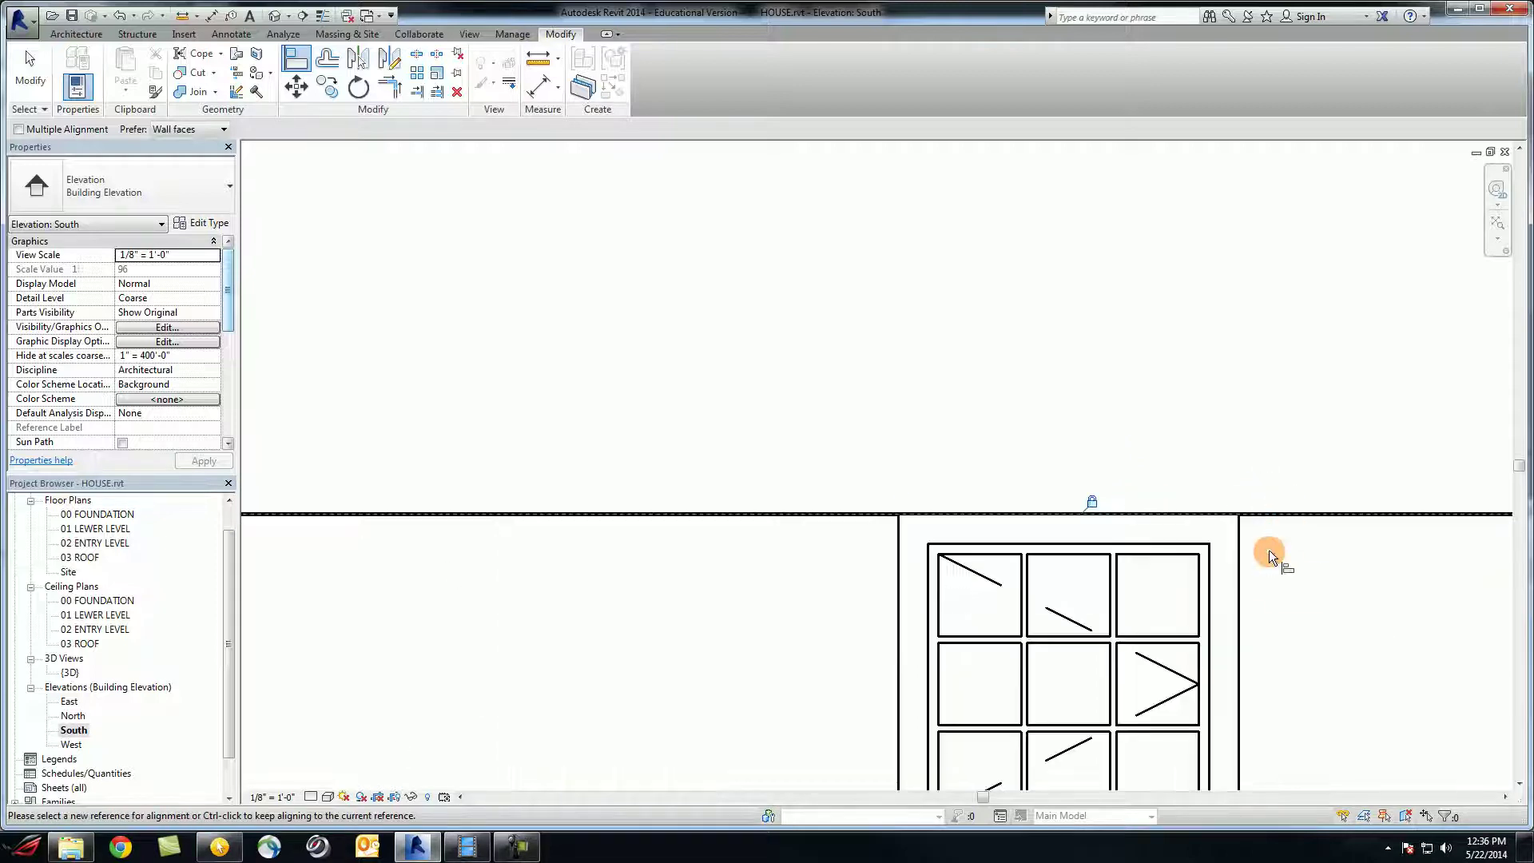
pyautogui.scroll(-1, 1249, 543)
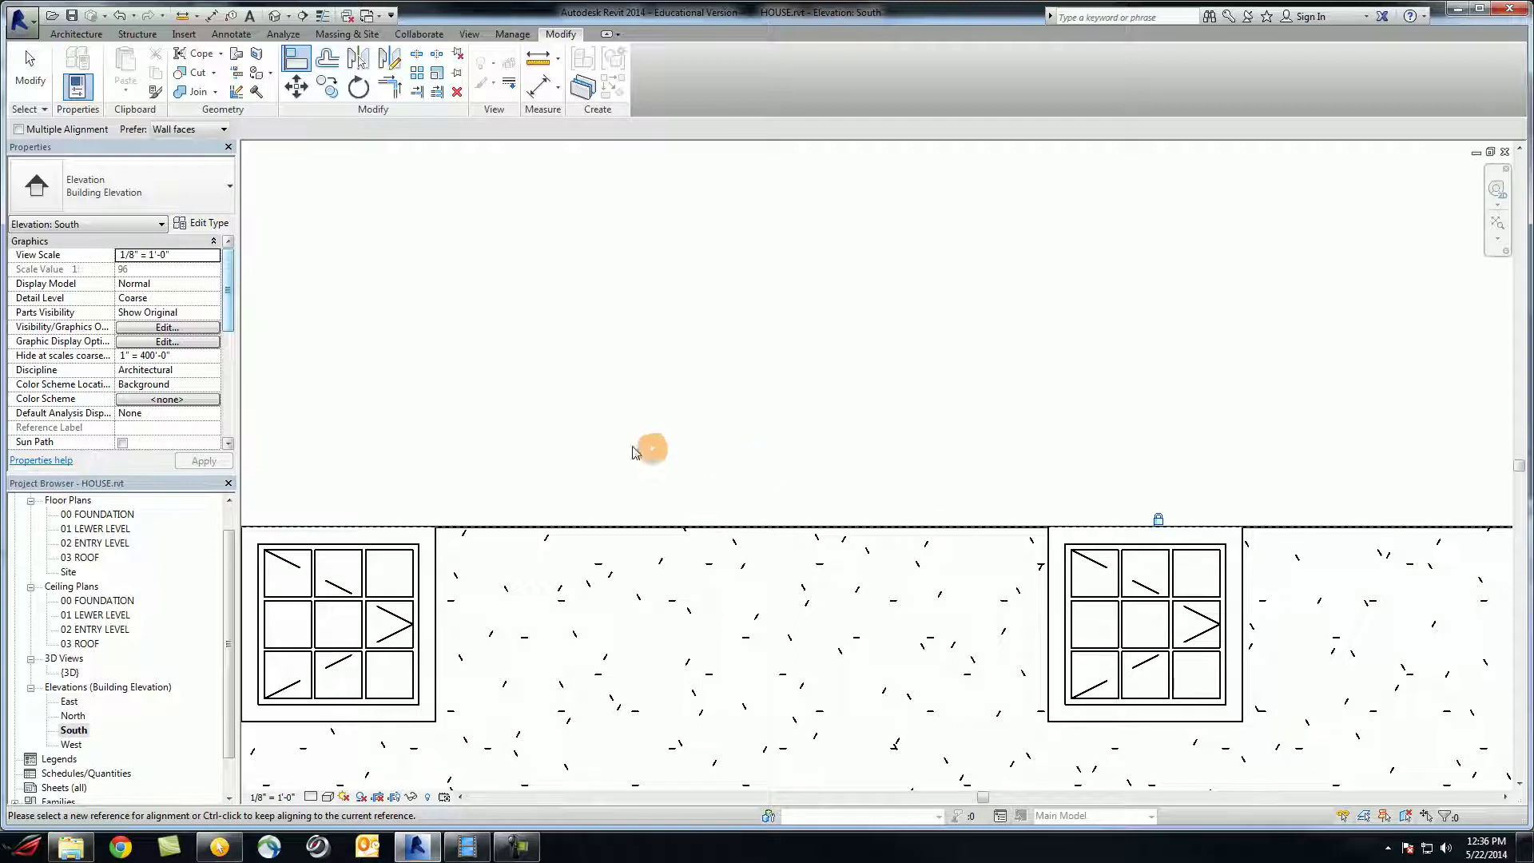
pyautogui.moveTo(609, 442); pyautogui.dragTo(717, 432, button='middle')
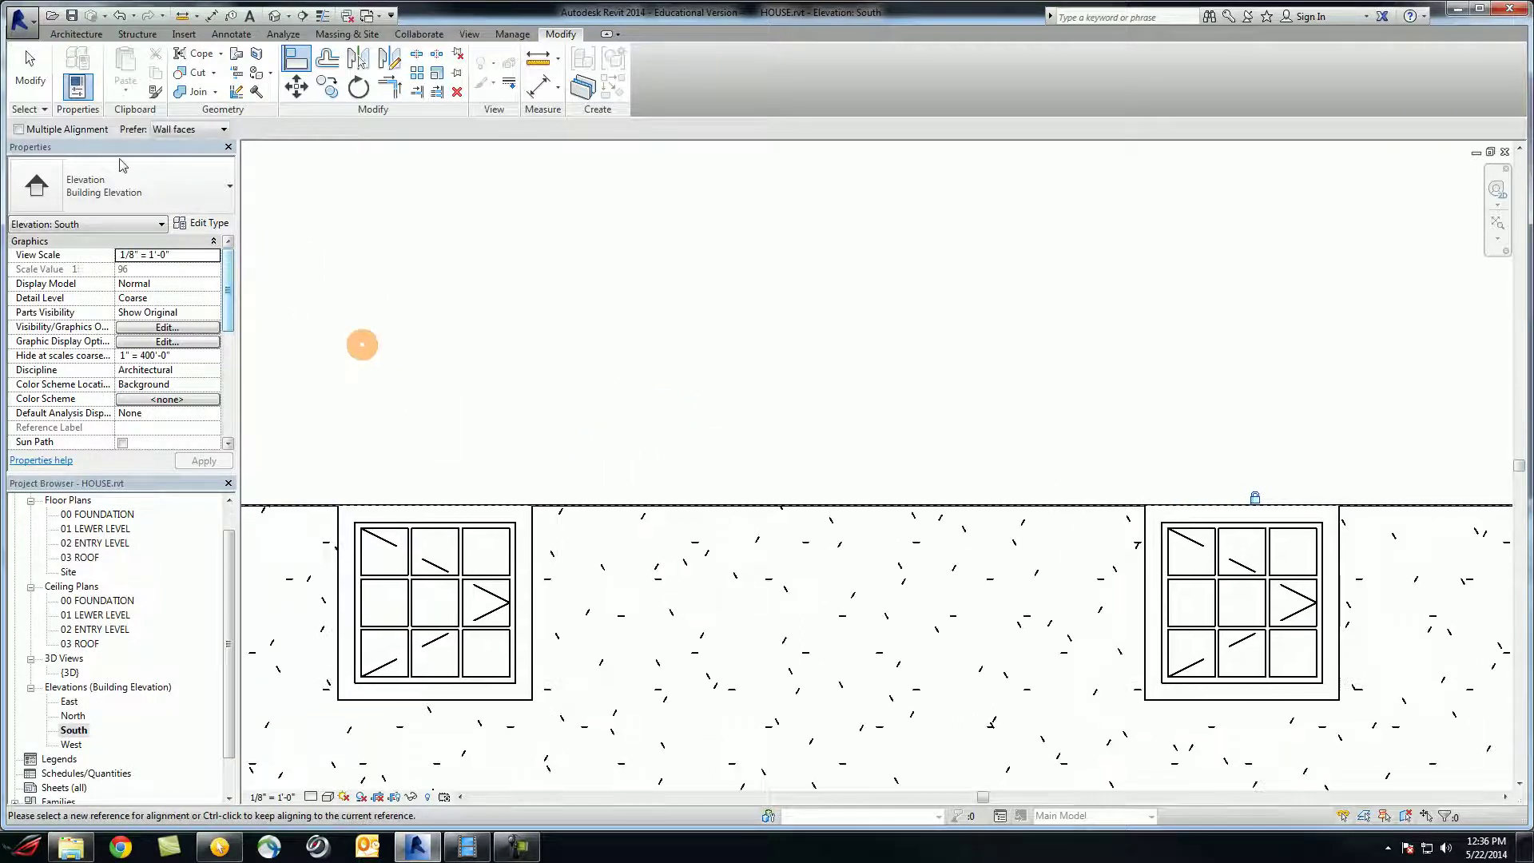
pyautogui.click(30, 70)
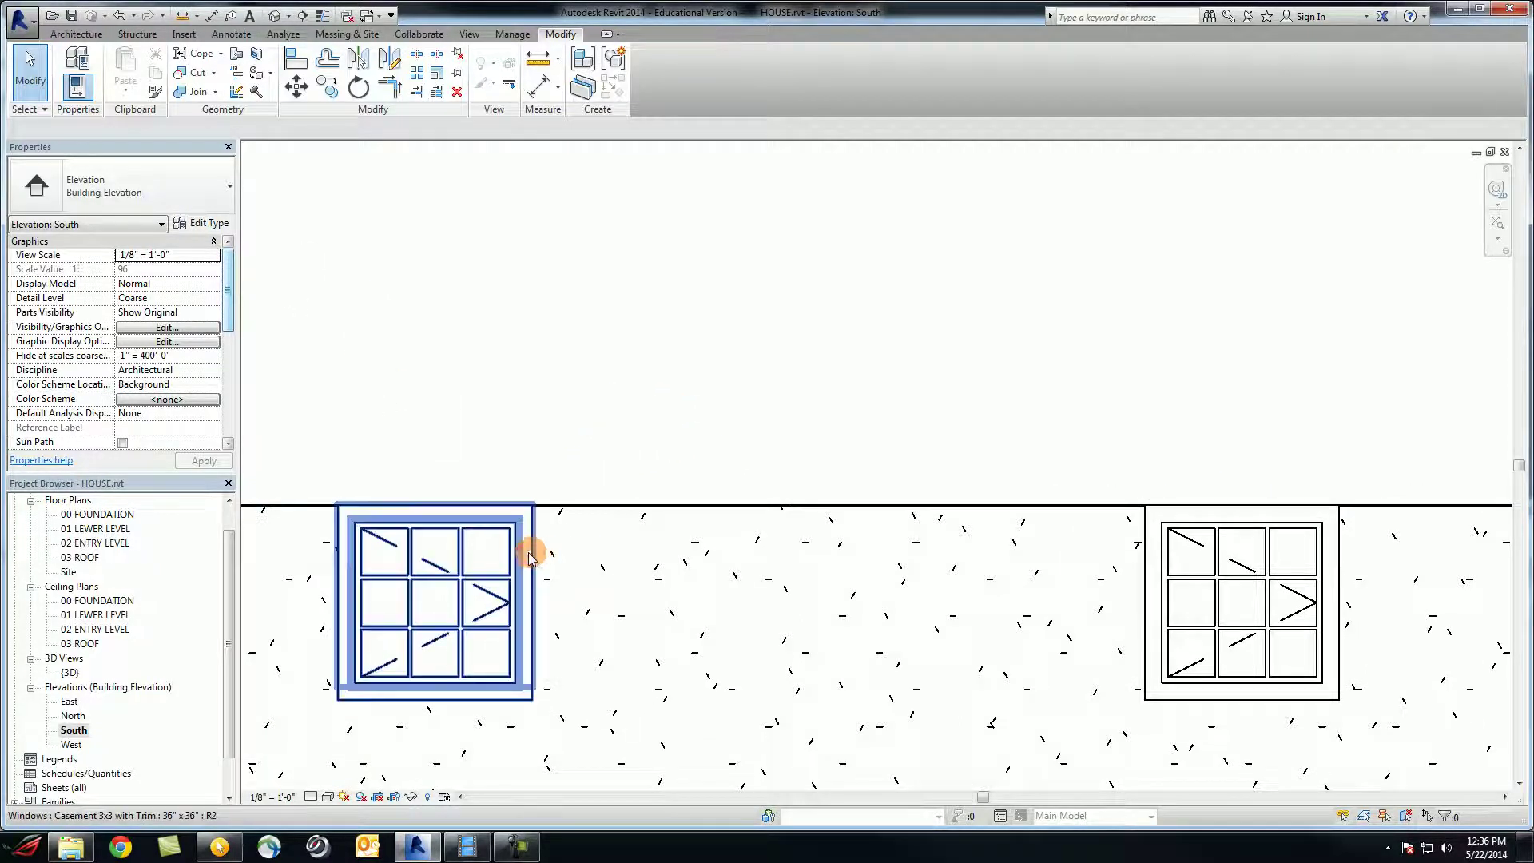
# - Align the top edge of the west window's trim with the top of the concrete wall and lock the alignment
pyautogui.click(551, 545)
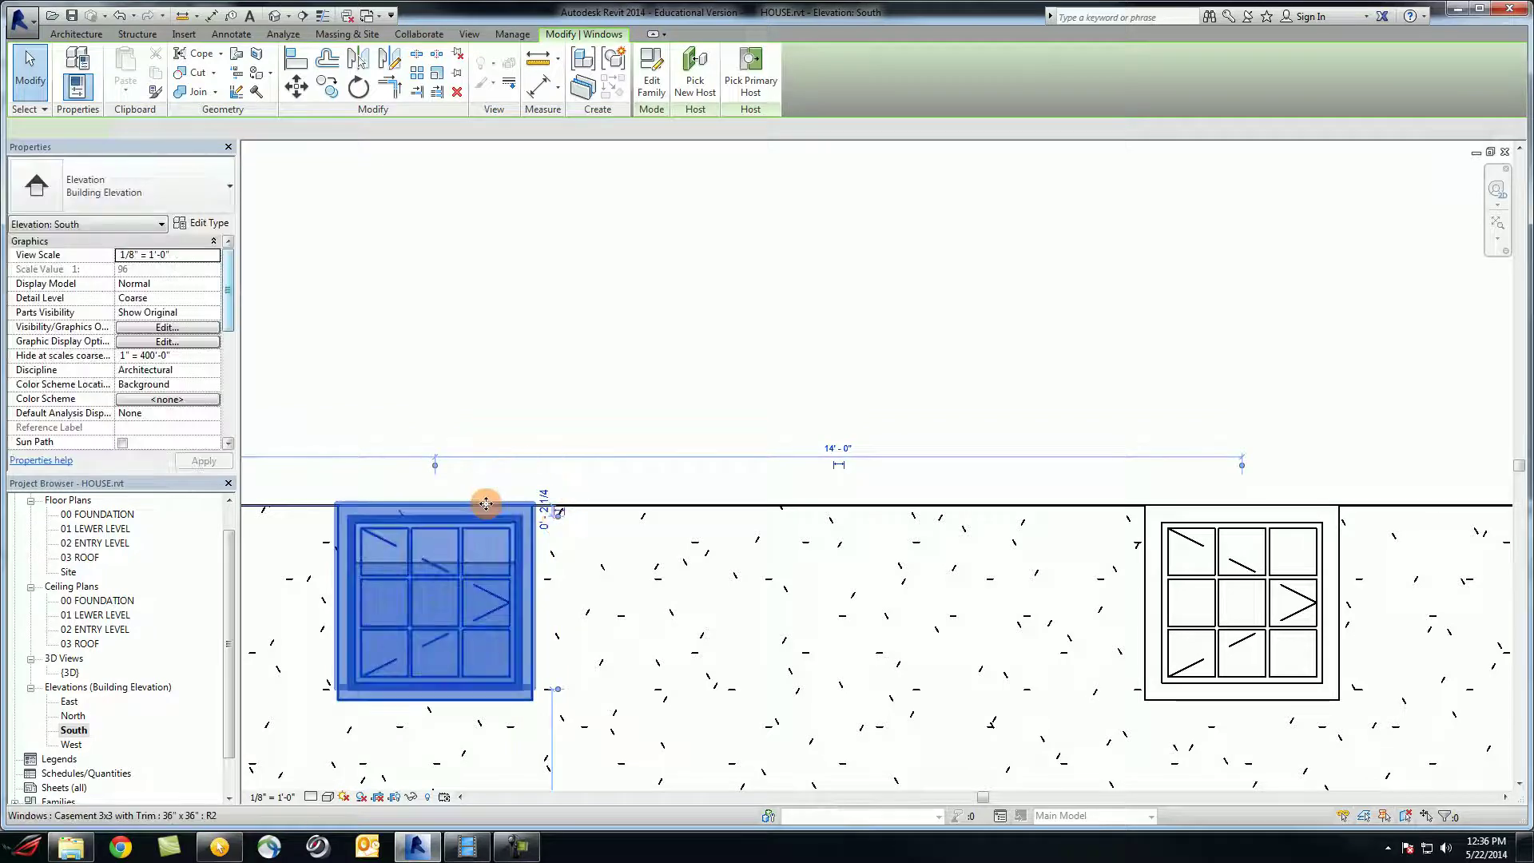
pyautogui.scroll(5, 495, 491)
pyautogui.moveTo(666, 455); pyautogui.dragTo(716, 411, button='middle')
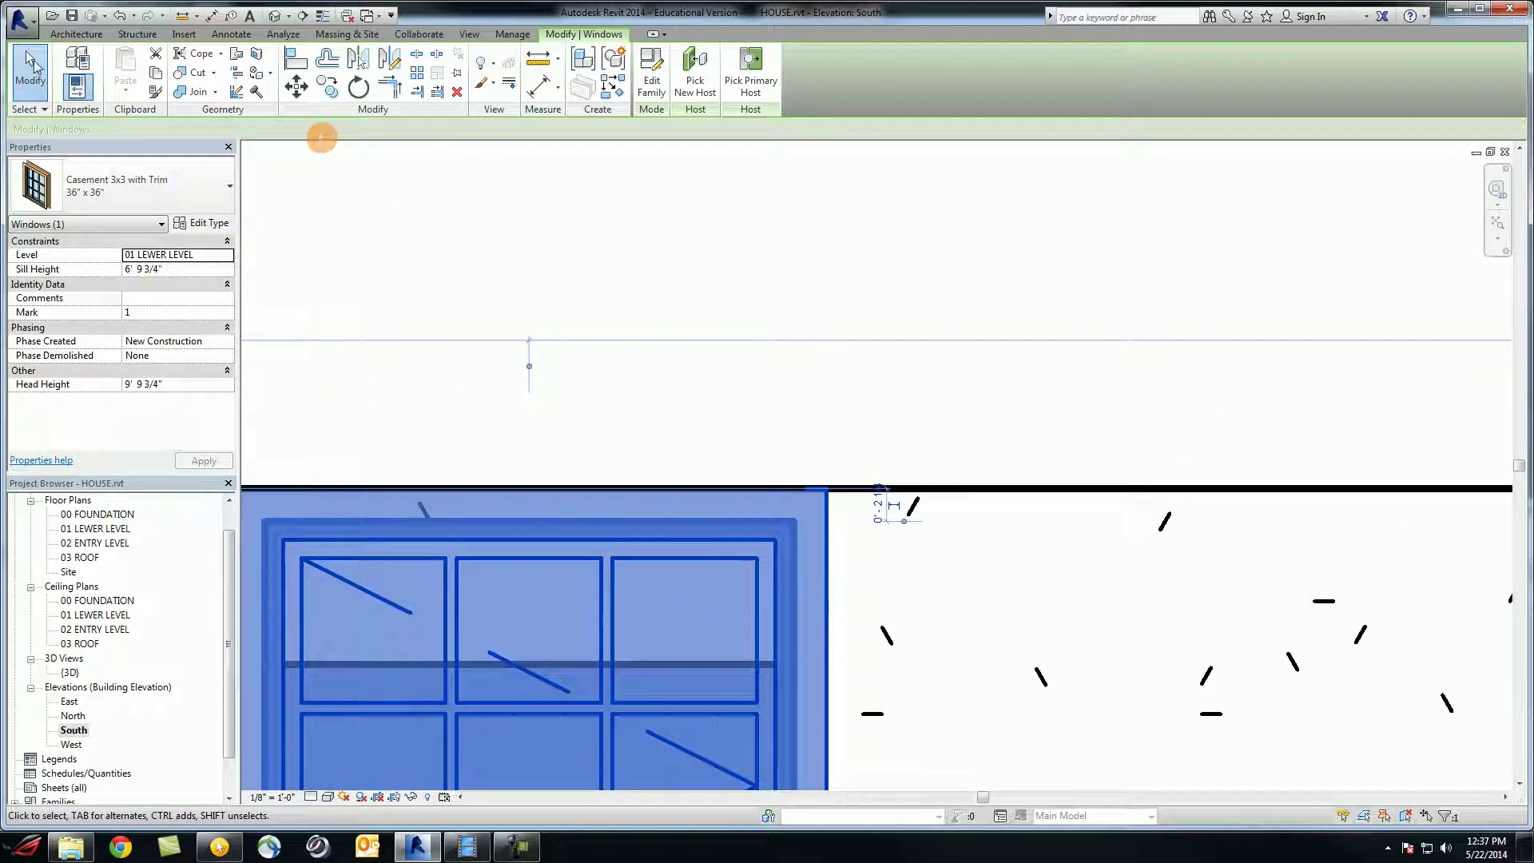
pyautogui.click(296, 59)
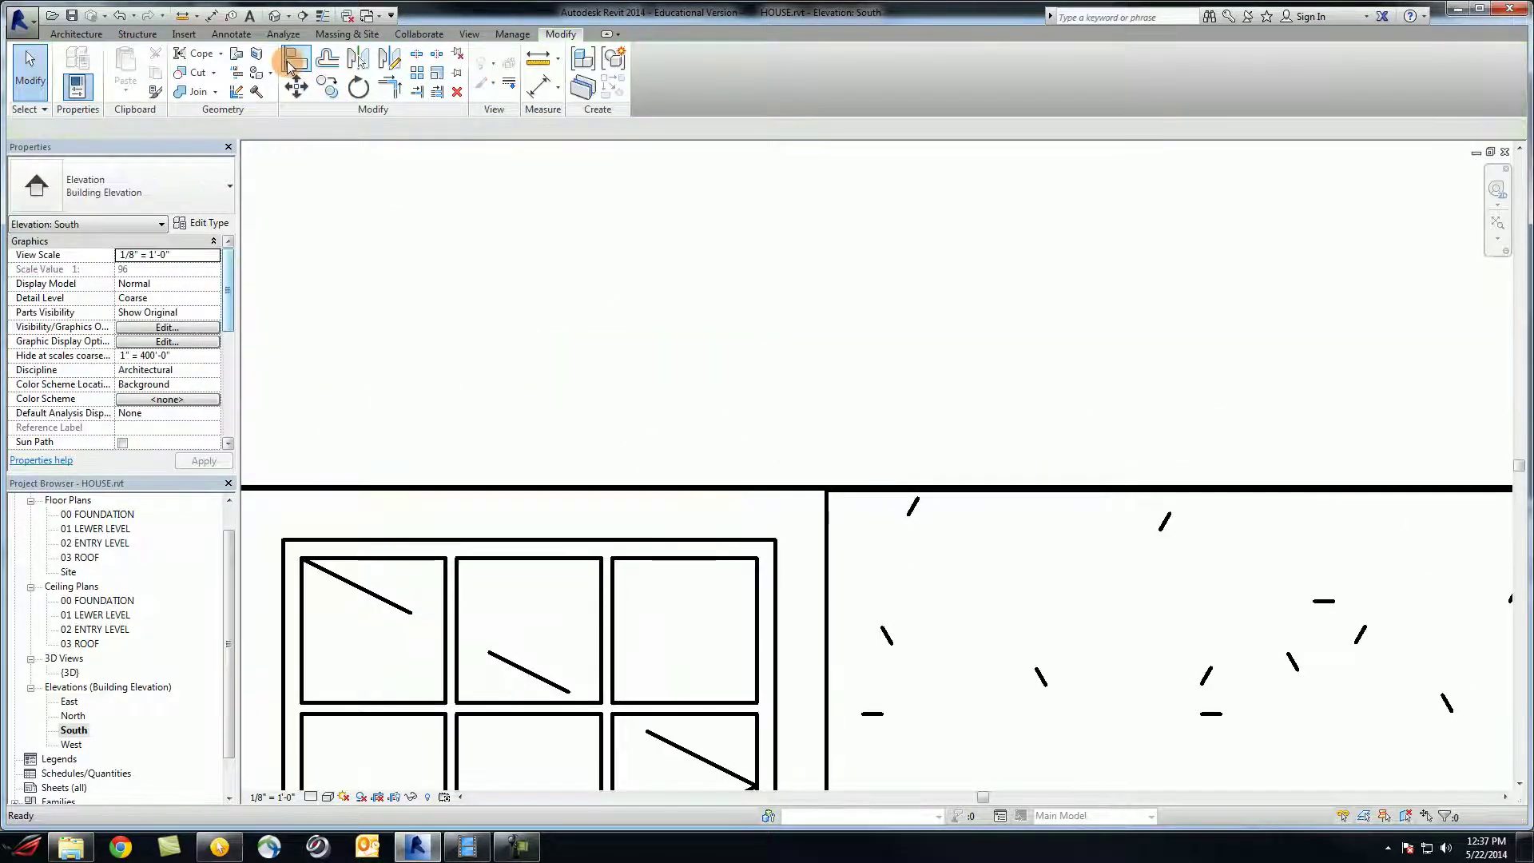
pyautogui.click(963, 486)
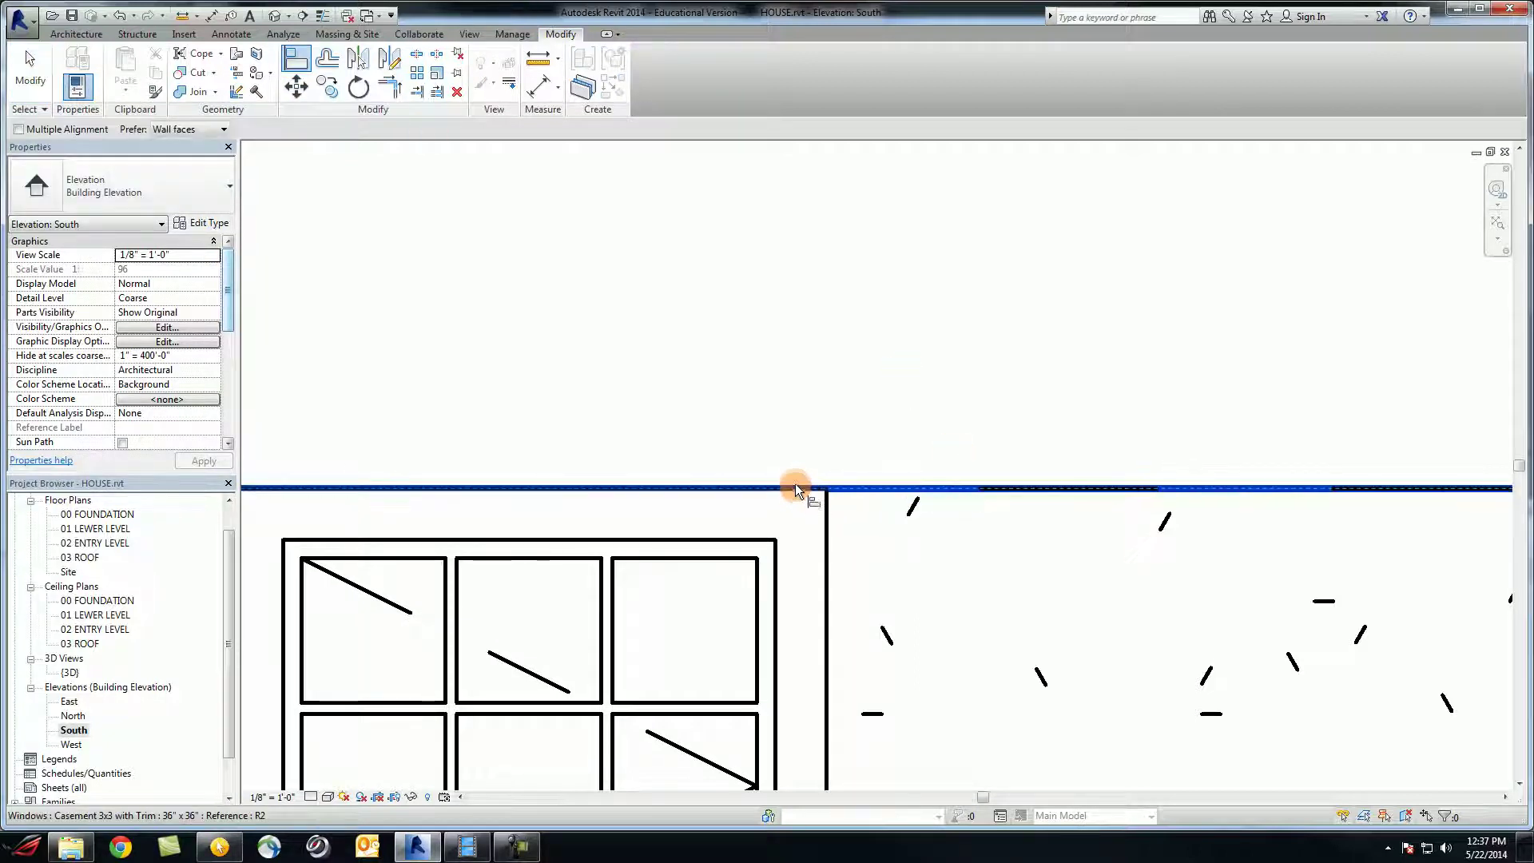
pyautogui.scroll(3, 794, 486)
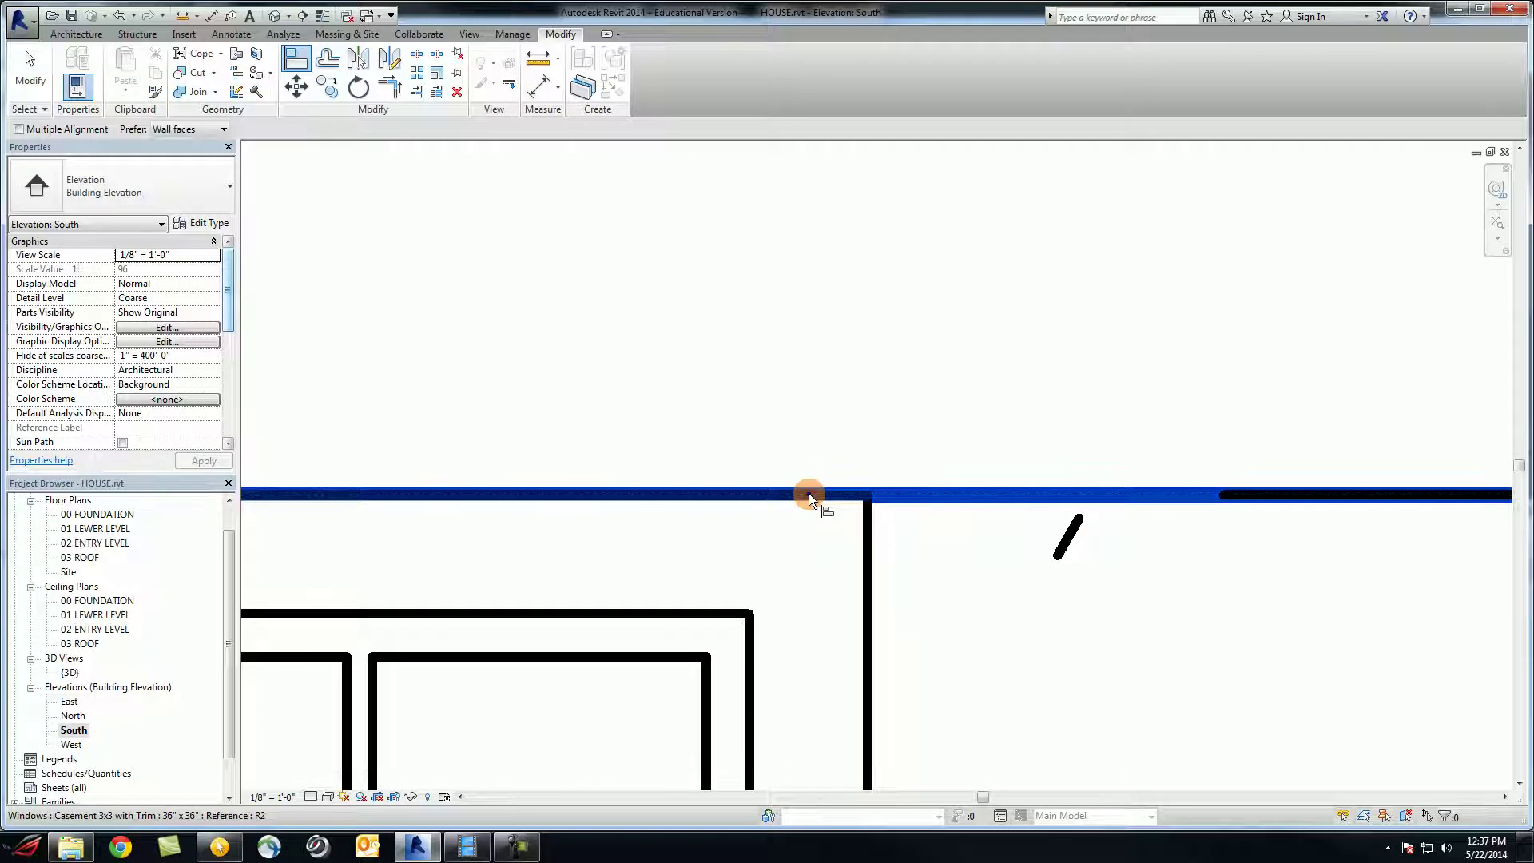
pyautogui.click(808, 493)
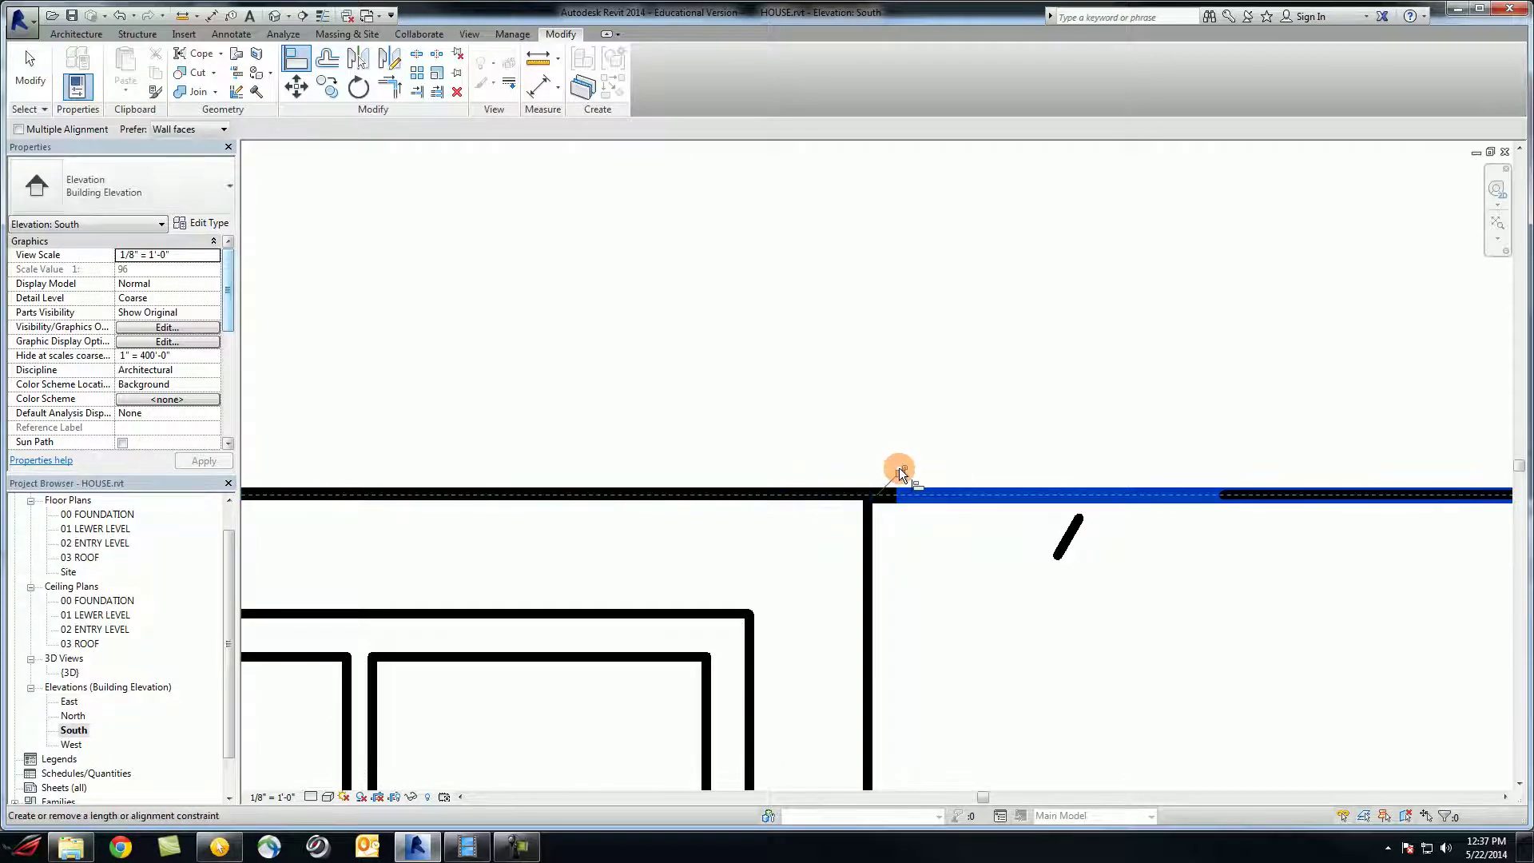
pyautogui.scroll(-4, 756, 436)
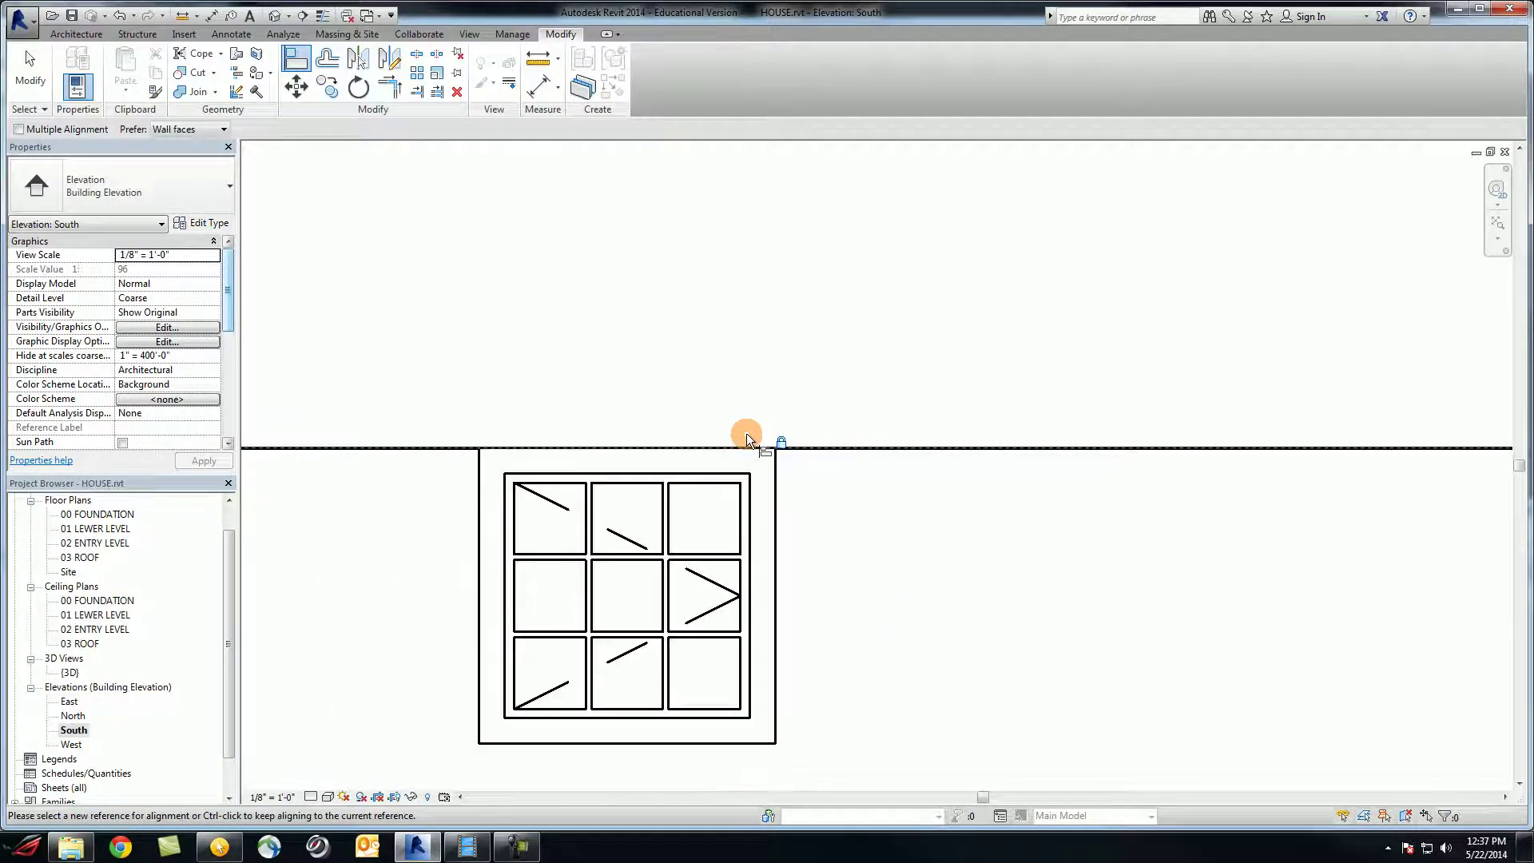
pyautogui.scroll(-4, 747, 433)
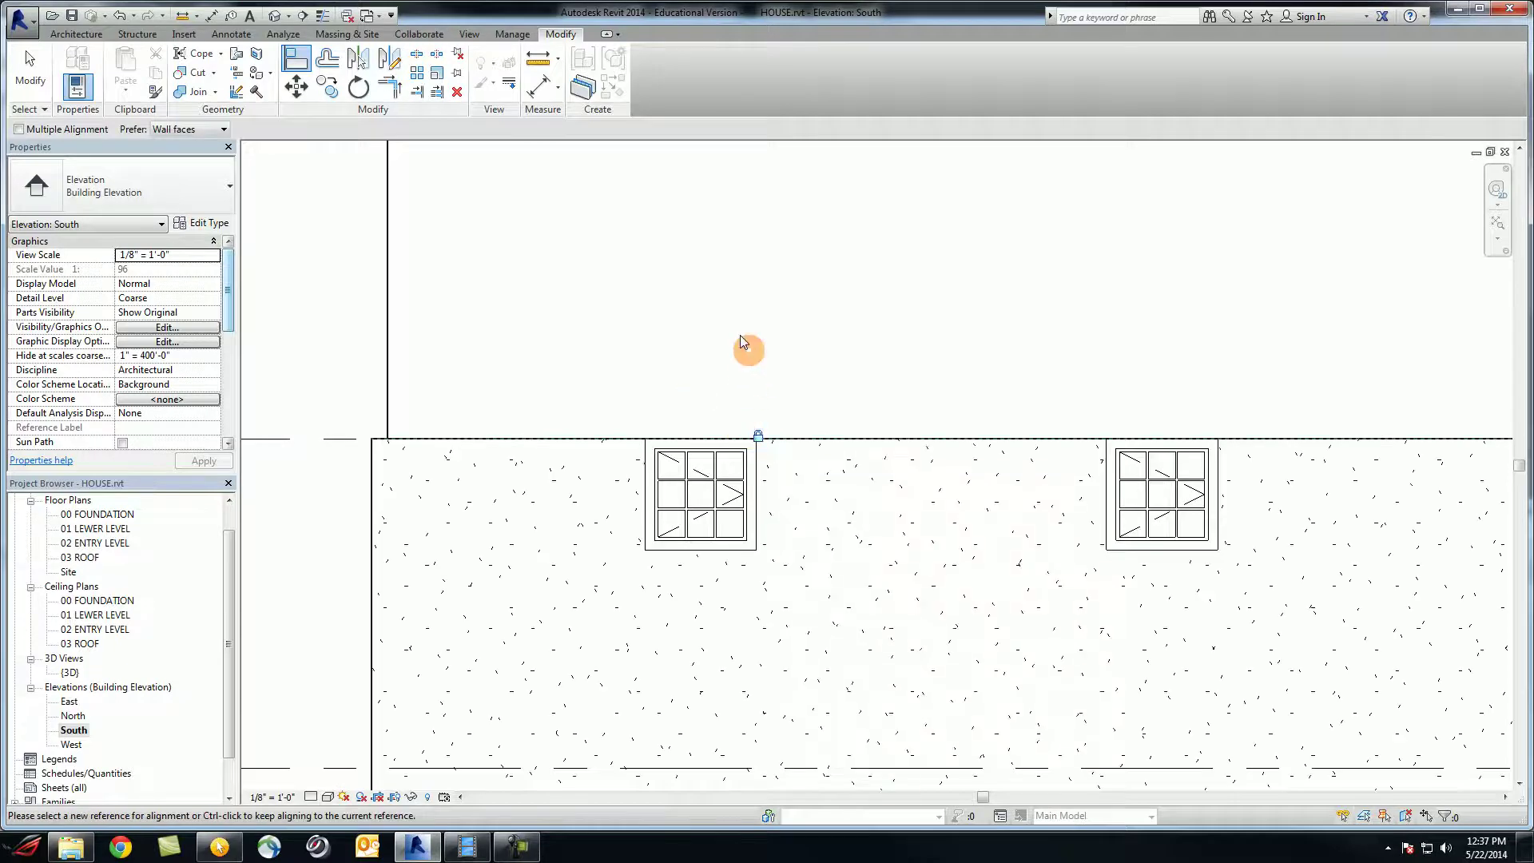
pyautogui.scroll(-4, 746, 449)
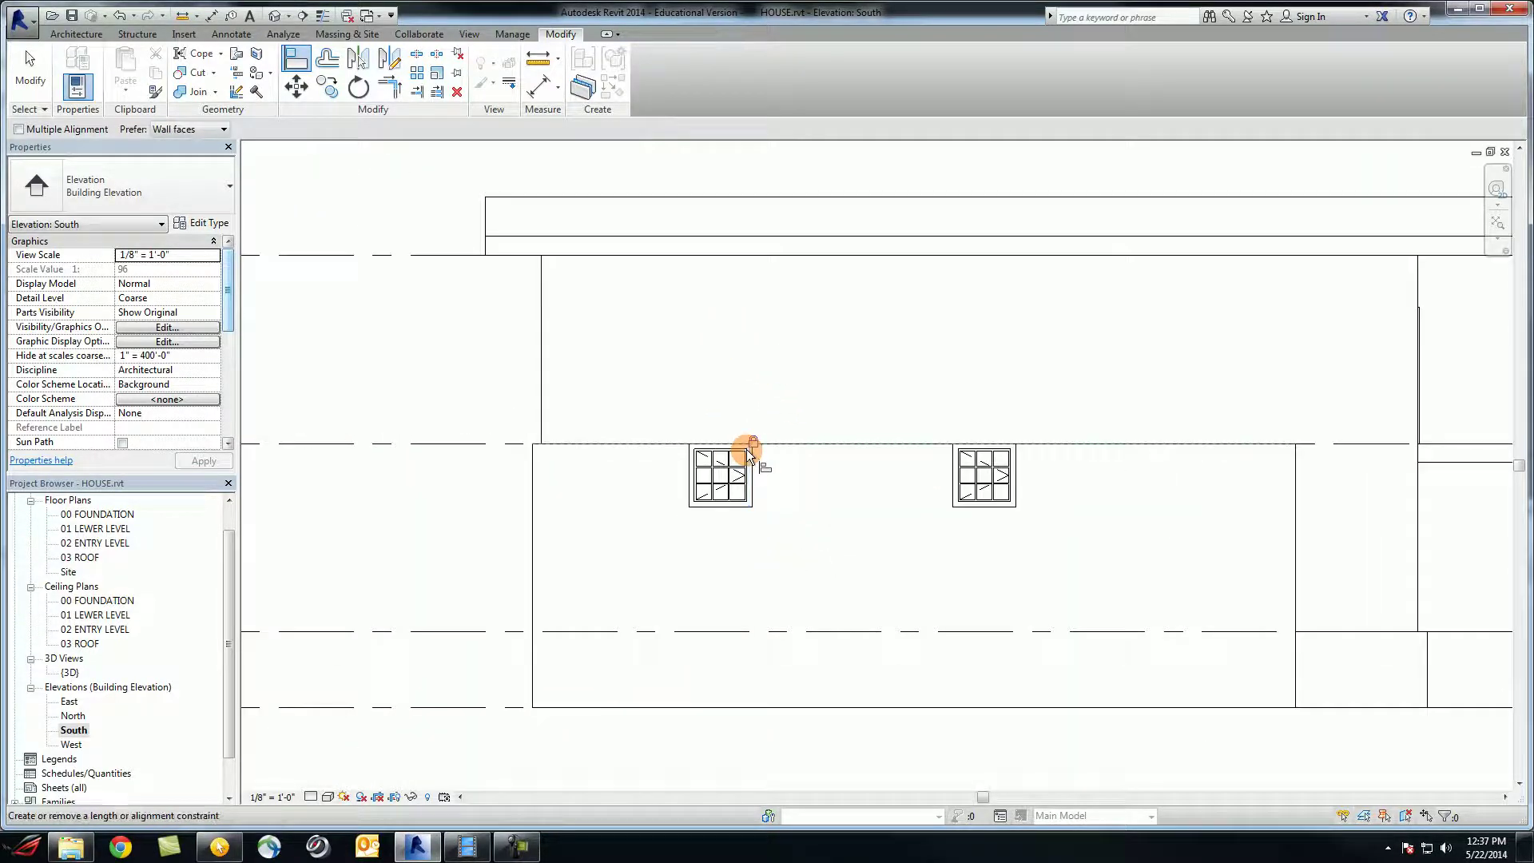
# - Save the project, open the 02 ENTRY LEVEL floor plan and end the Align command
pyautogui.click(73, 16)
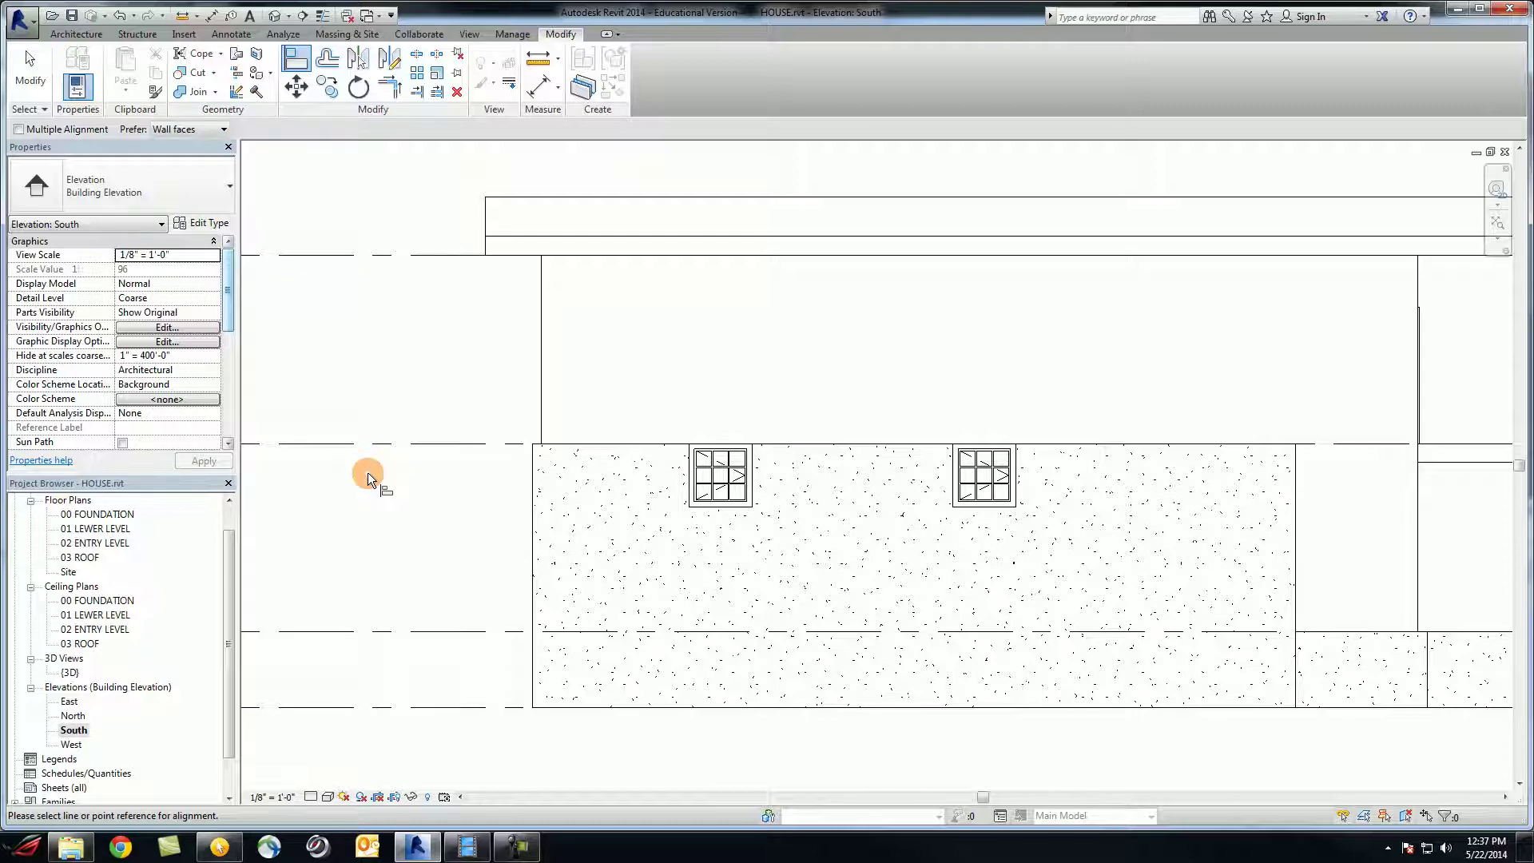
pyautogui.doubleClick(97, 543)
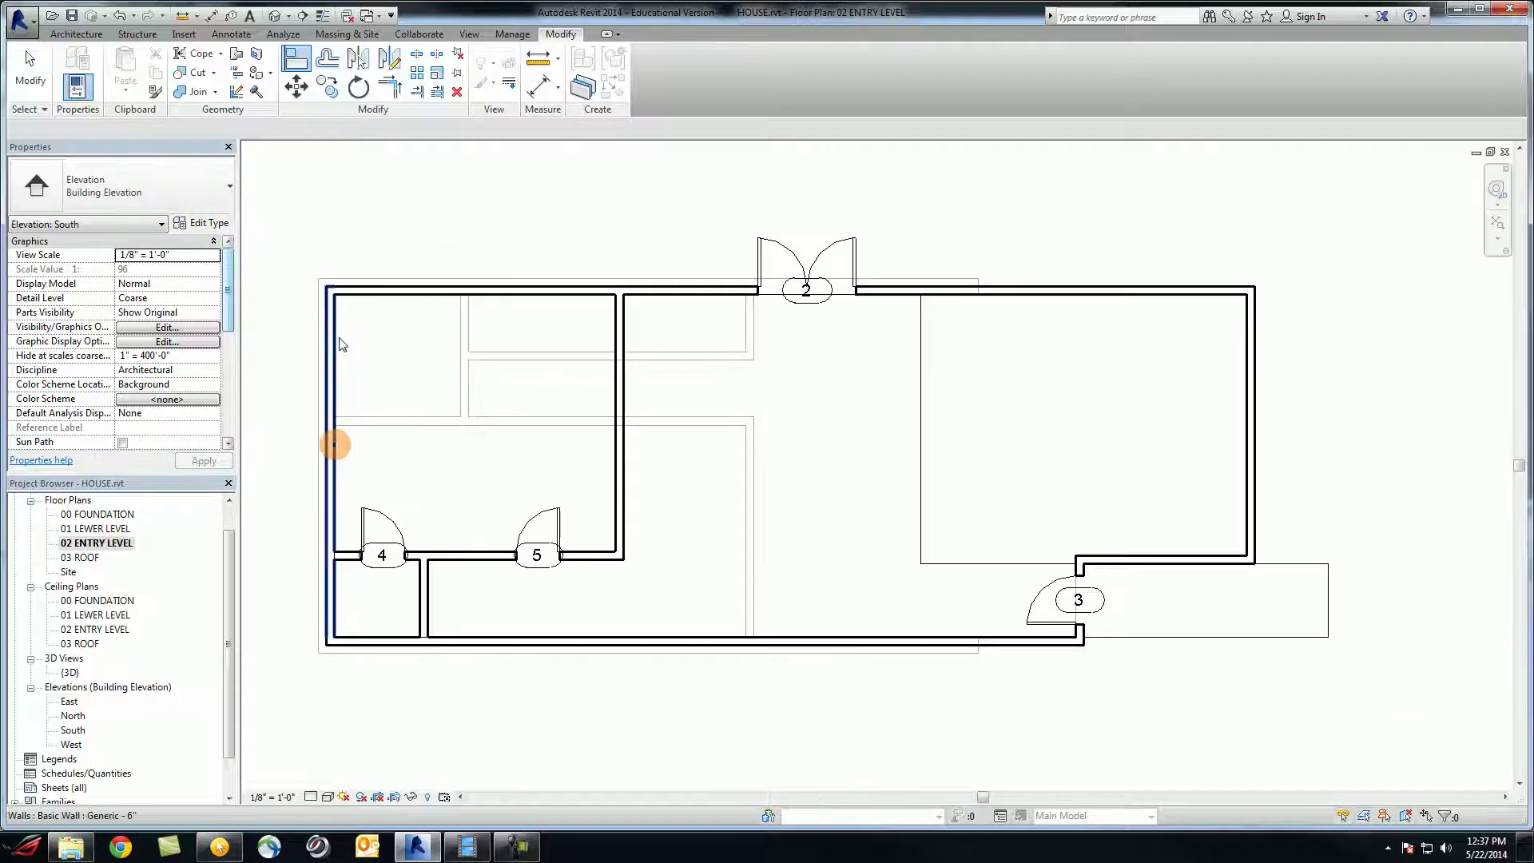
pyautogui.press('Escape')
pyautogui.moveTo(479, 446); pyautogui.dragTo(571, 455, button='middle')
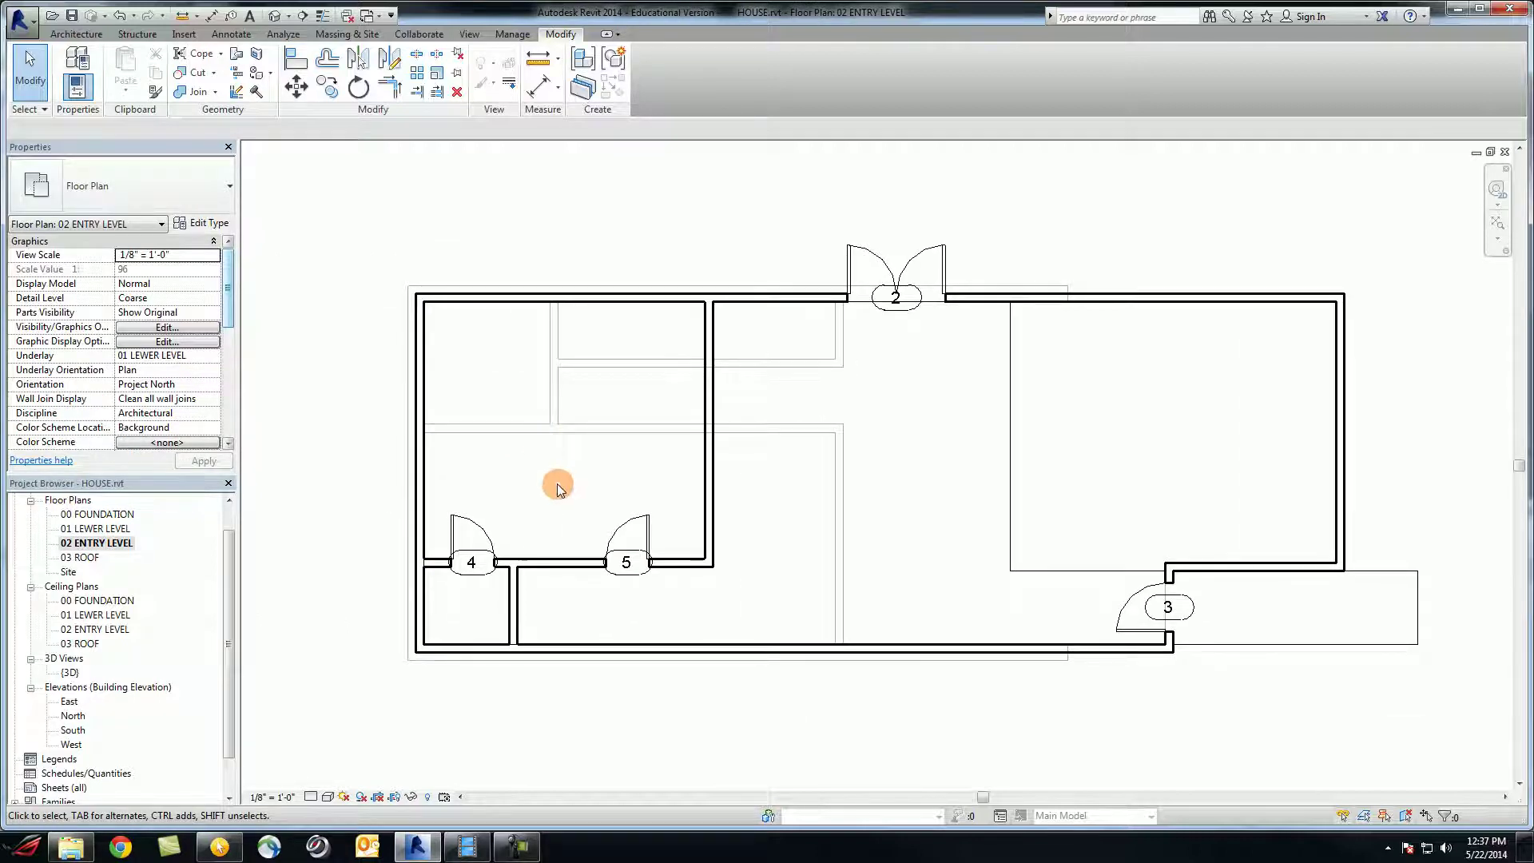
pyautogui.scroll(1, 556, 485)
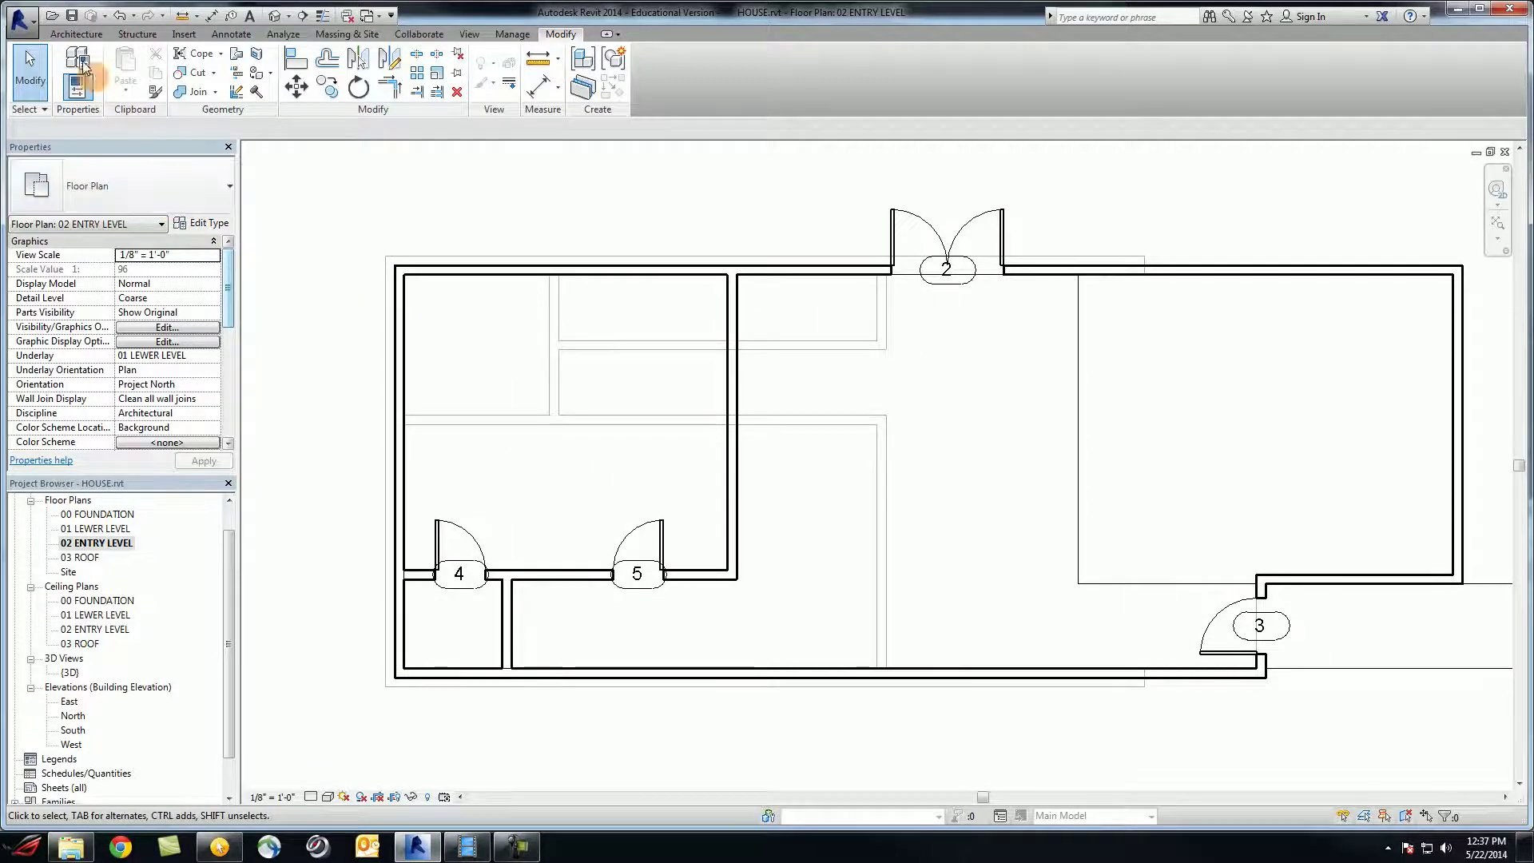
# - Place three Casement 3x3 with Trim 36" x 72" windows in the west exterior wall of the northwest room
pyautogui.click(80, 36)
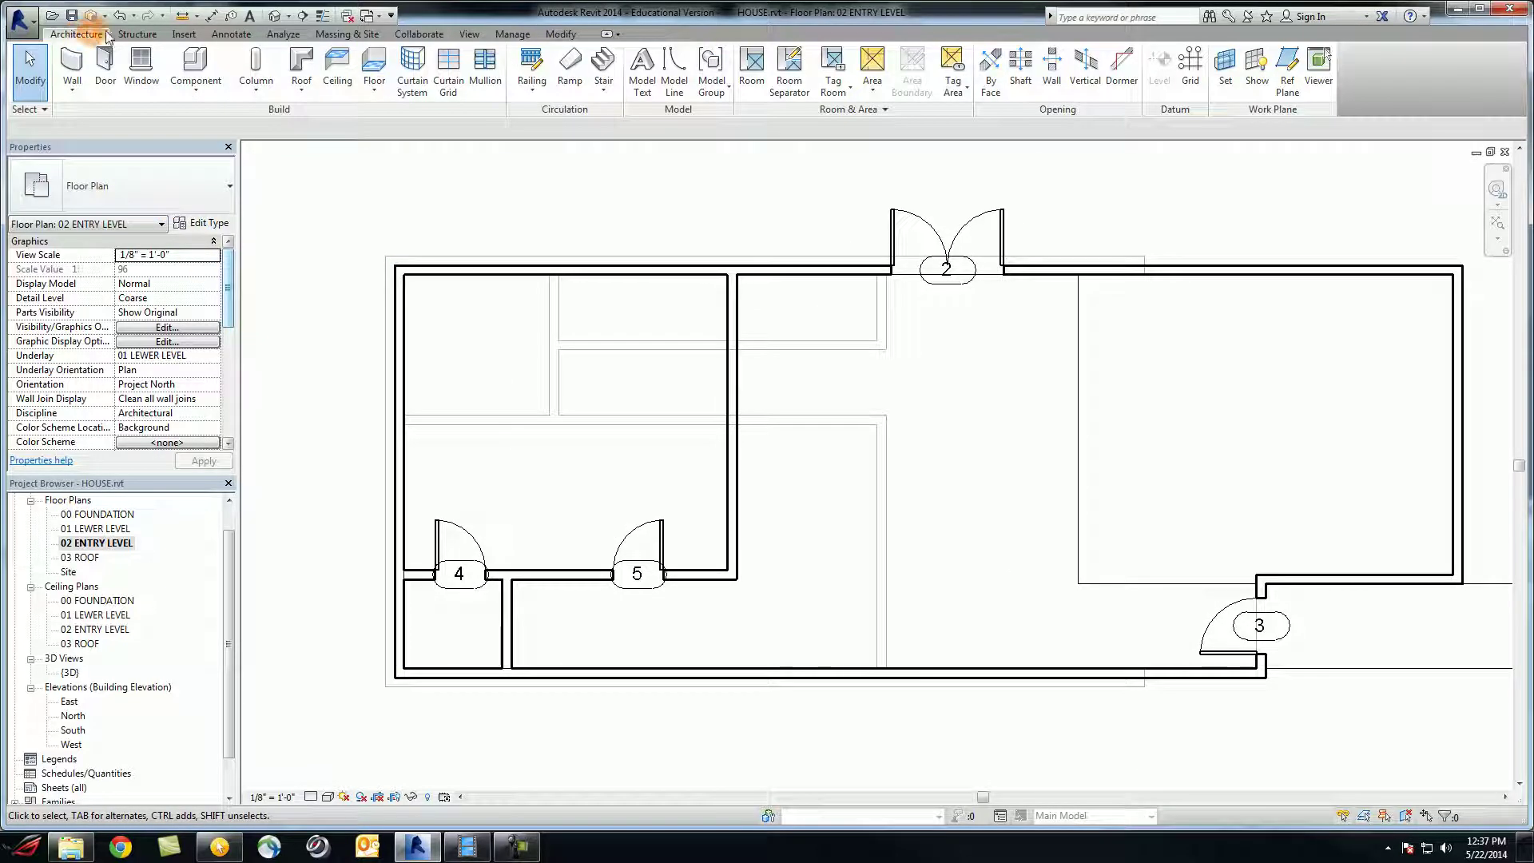
pyautogui.click(140, 75)
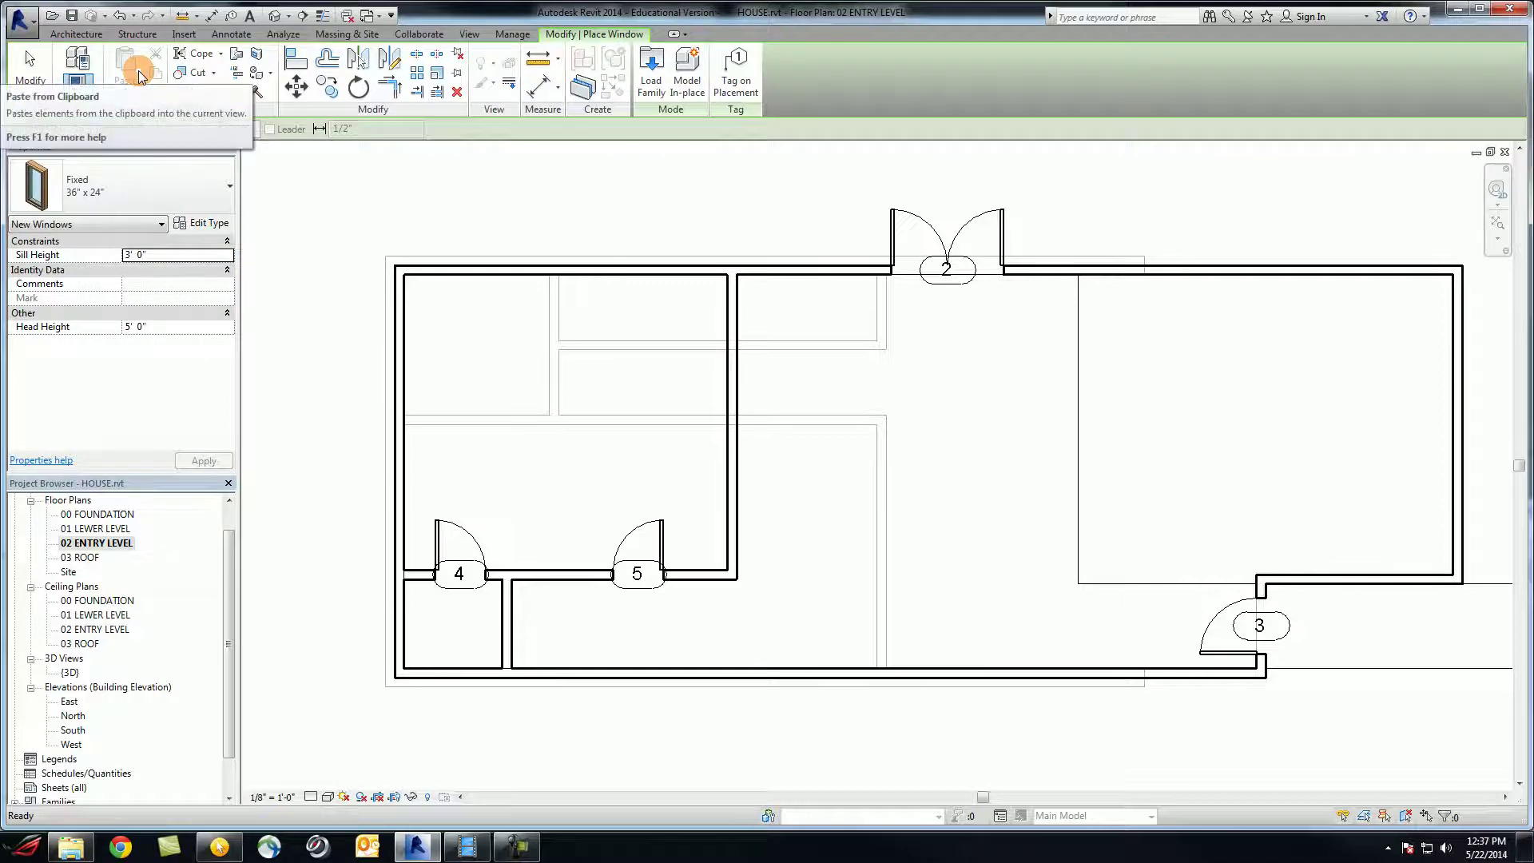
pyautogui.click(224, 200)
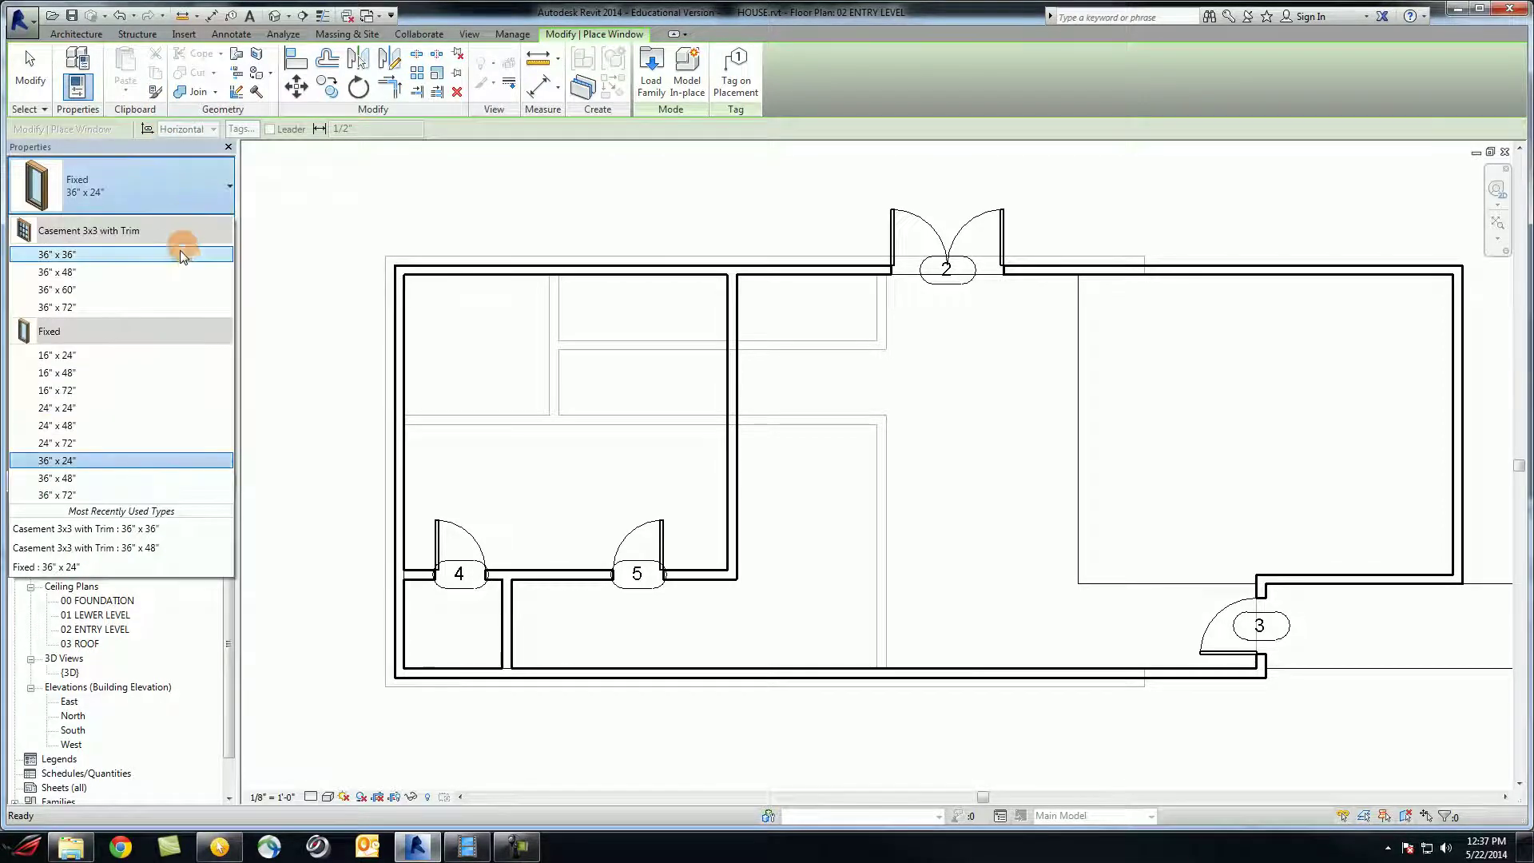
pyautogui.moveTo(154, 305)
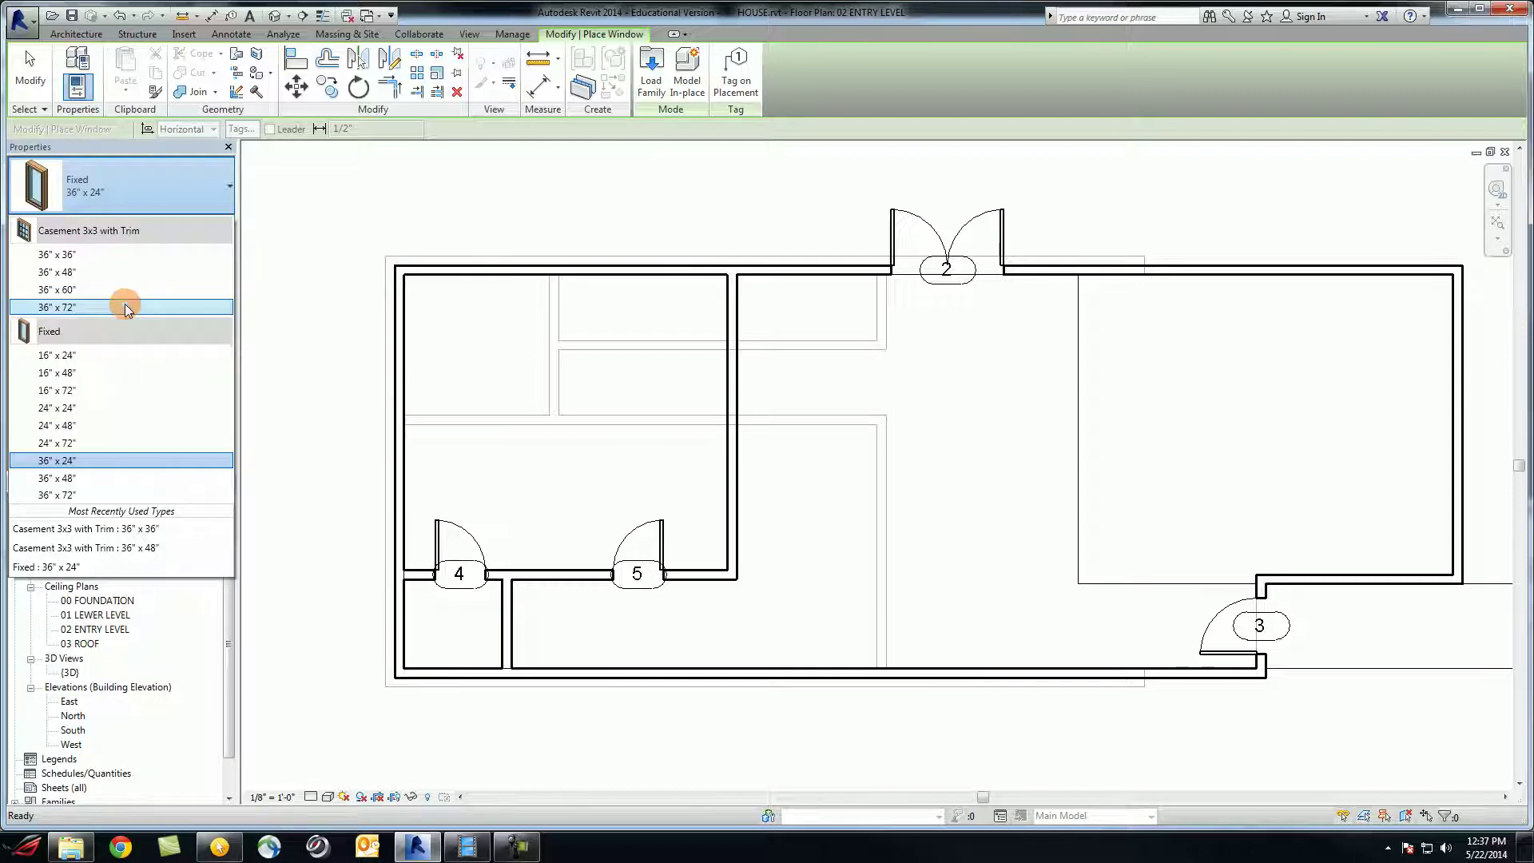
pyautogui.click(125, 306)
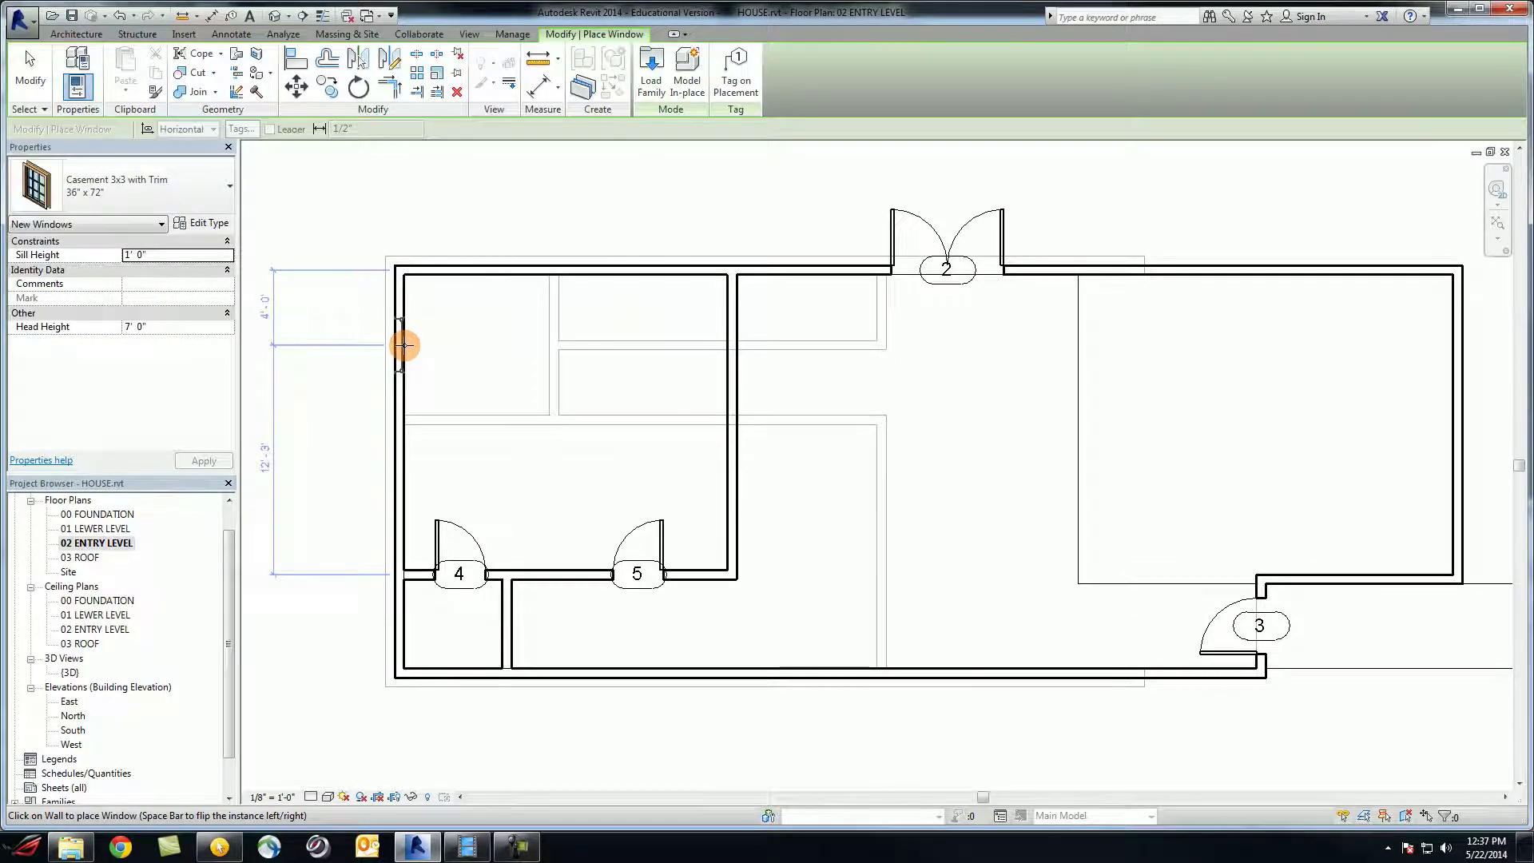
pyautogui.scroll(3, 403, 344)
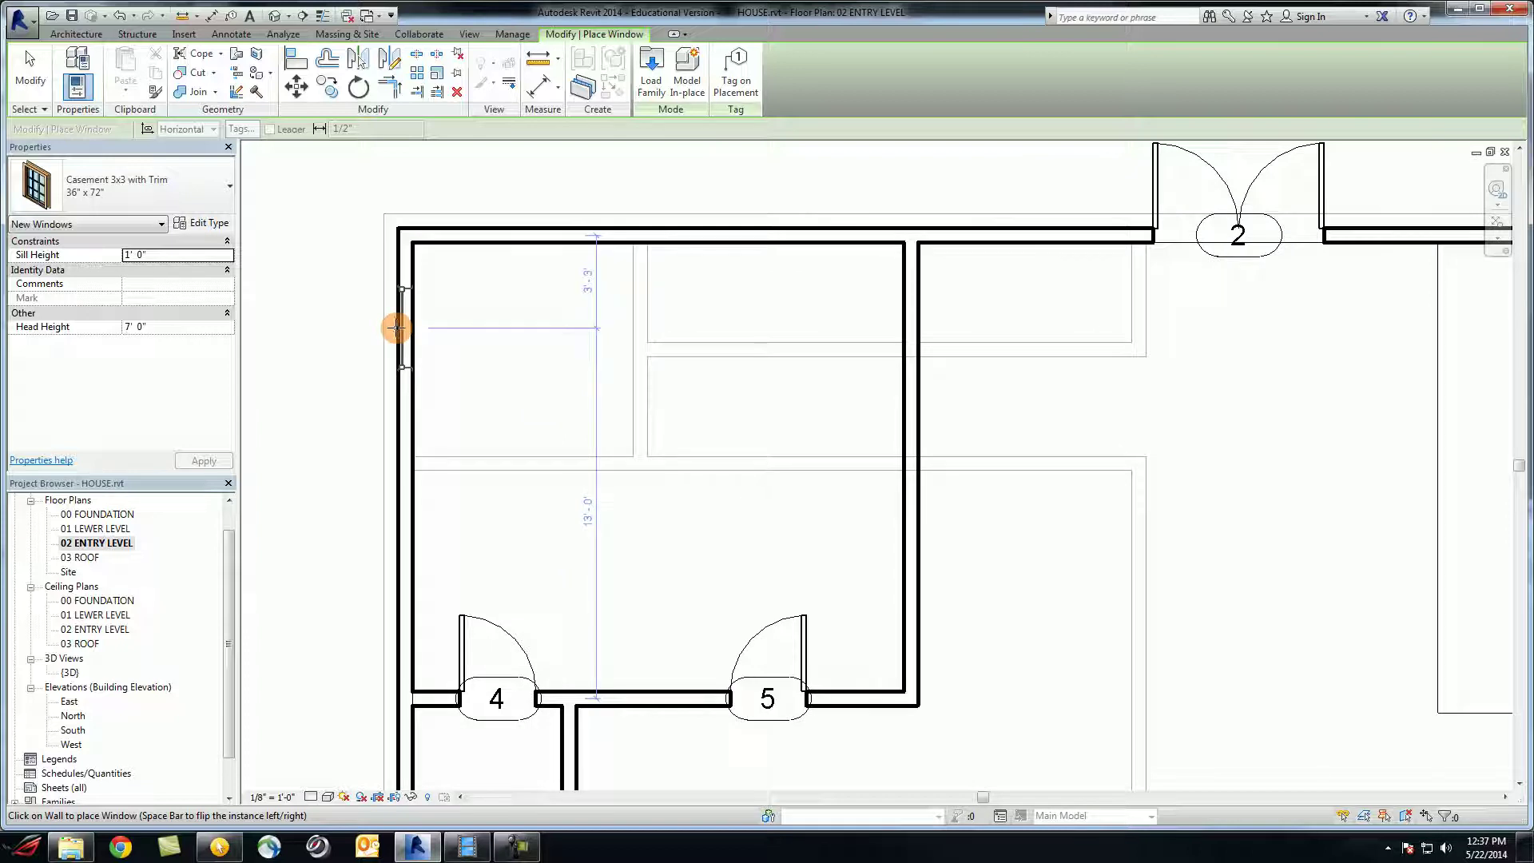
pyautogui.click(397, 327)
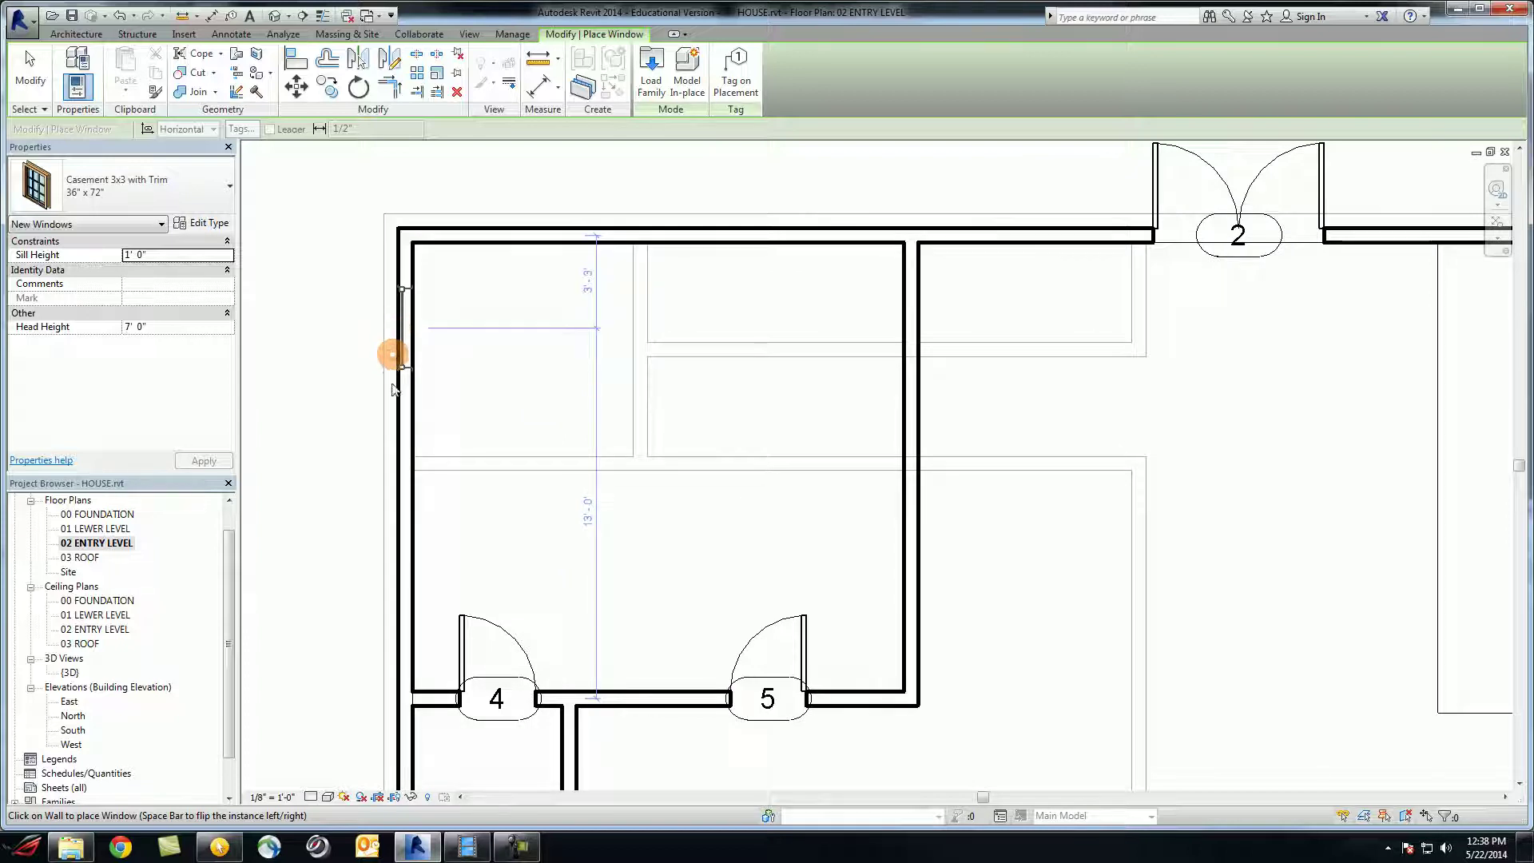
pyautogui.click(401, 495)
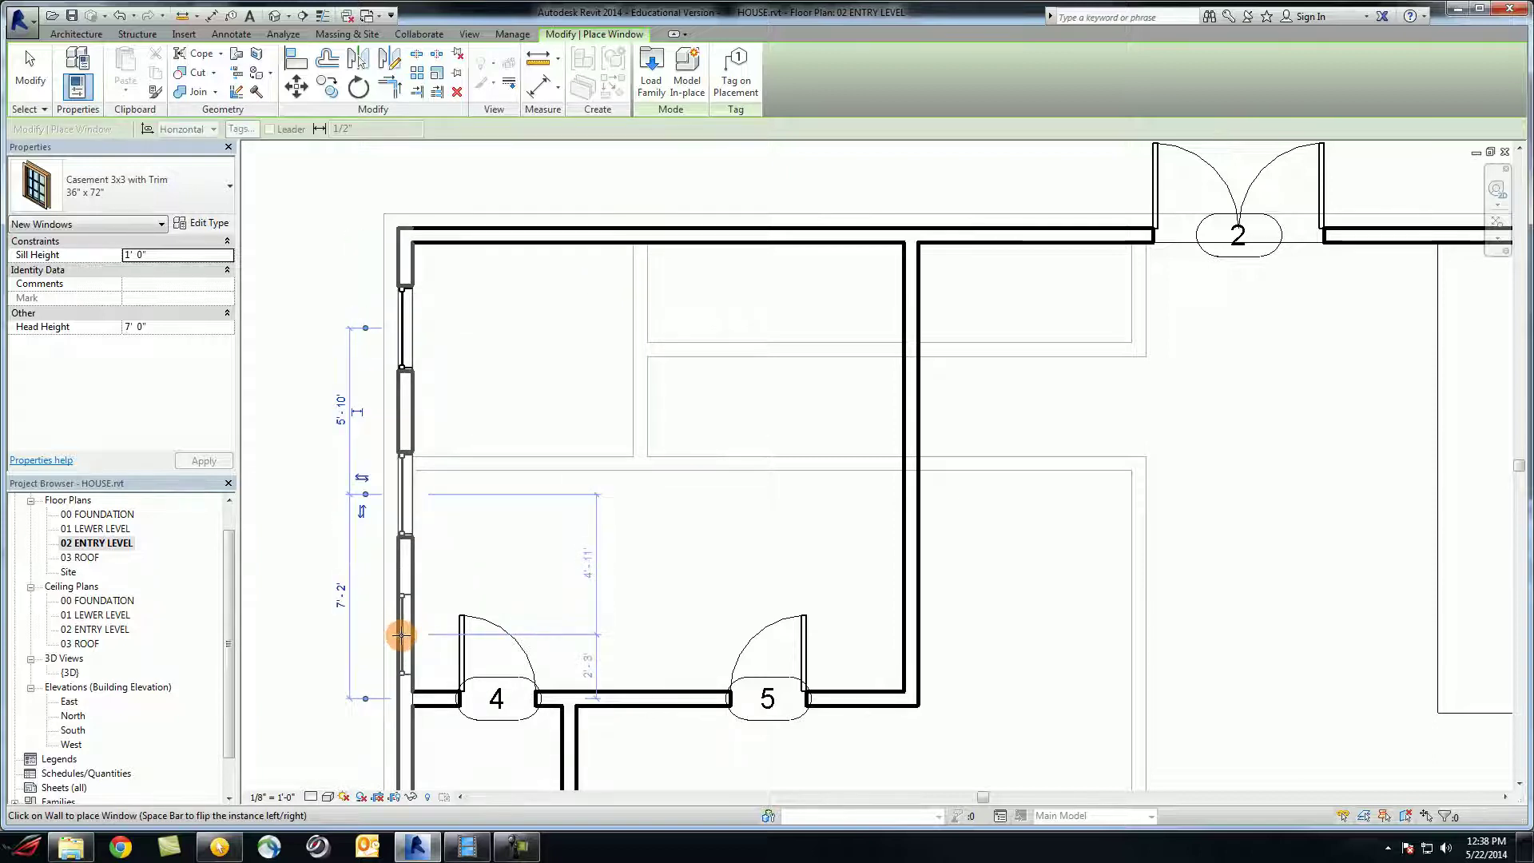
pyautogui.click(401, 636)
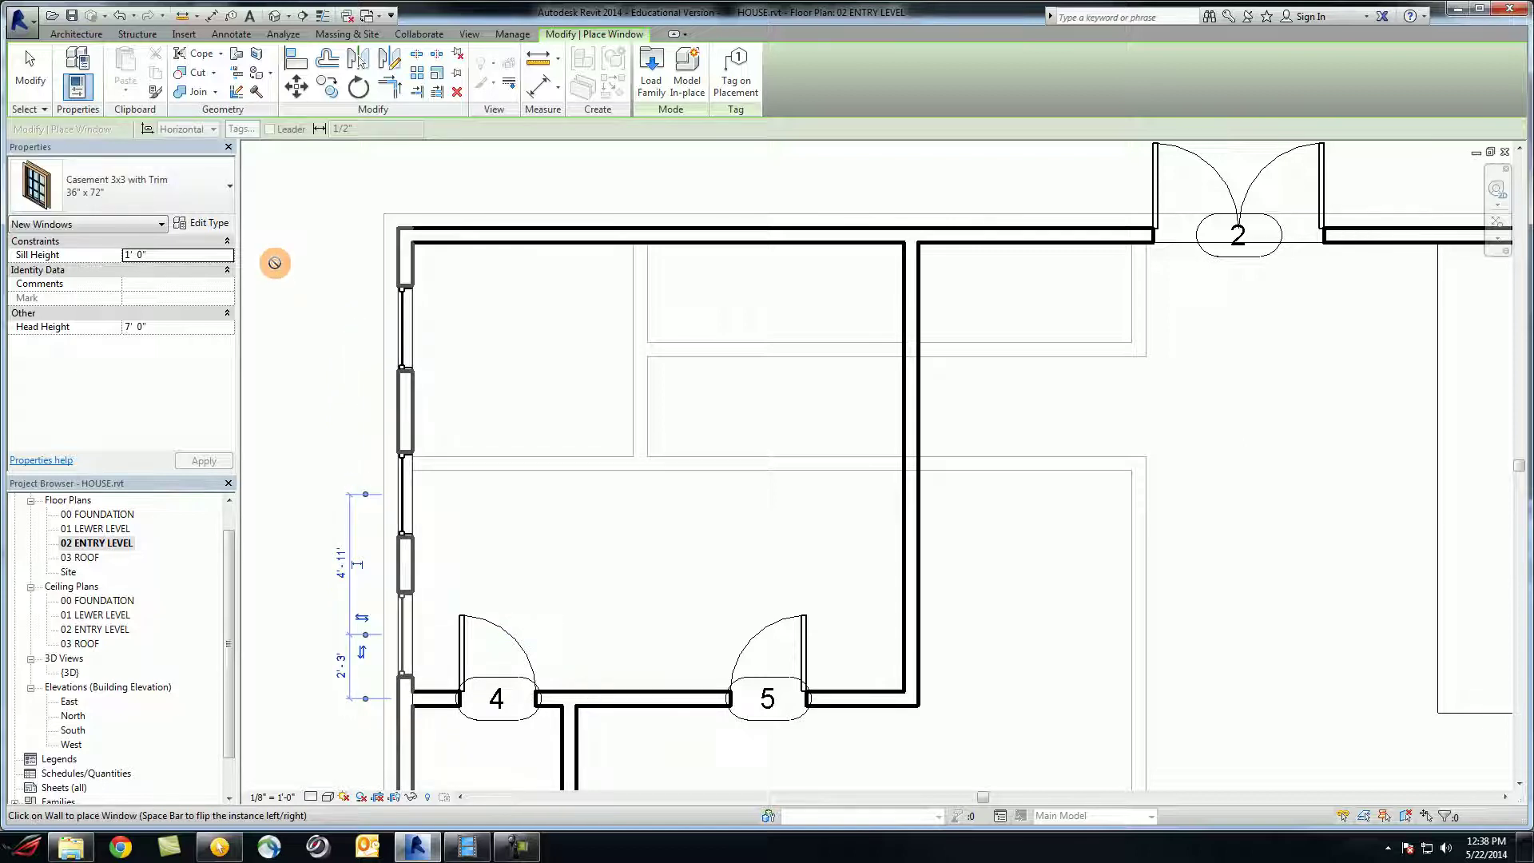
pyautogui.scroll(-1, 275, 263)
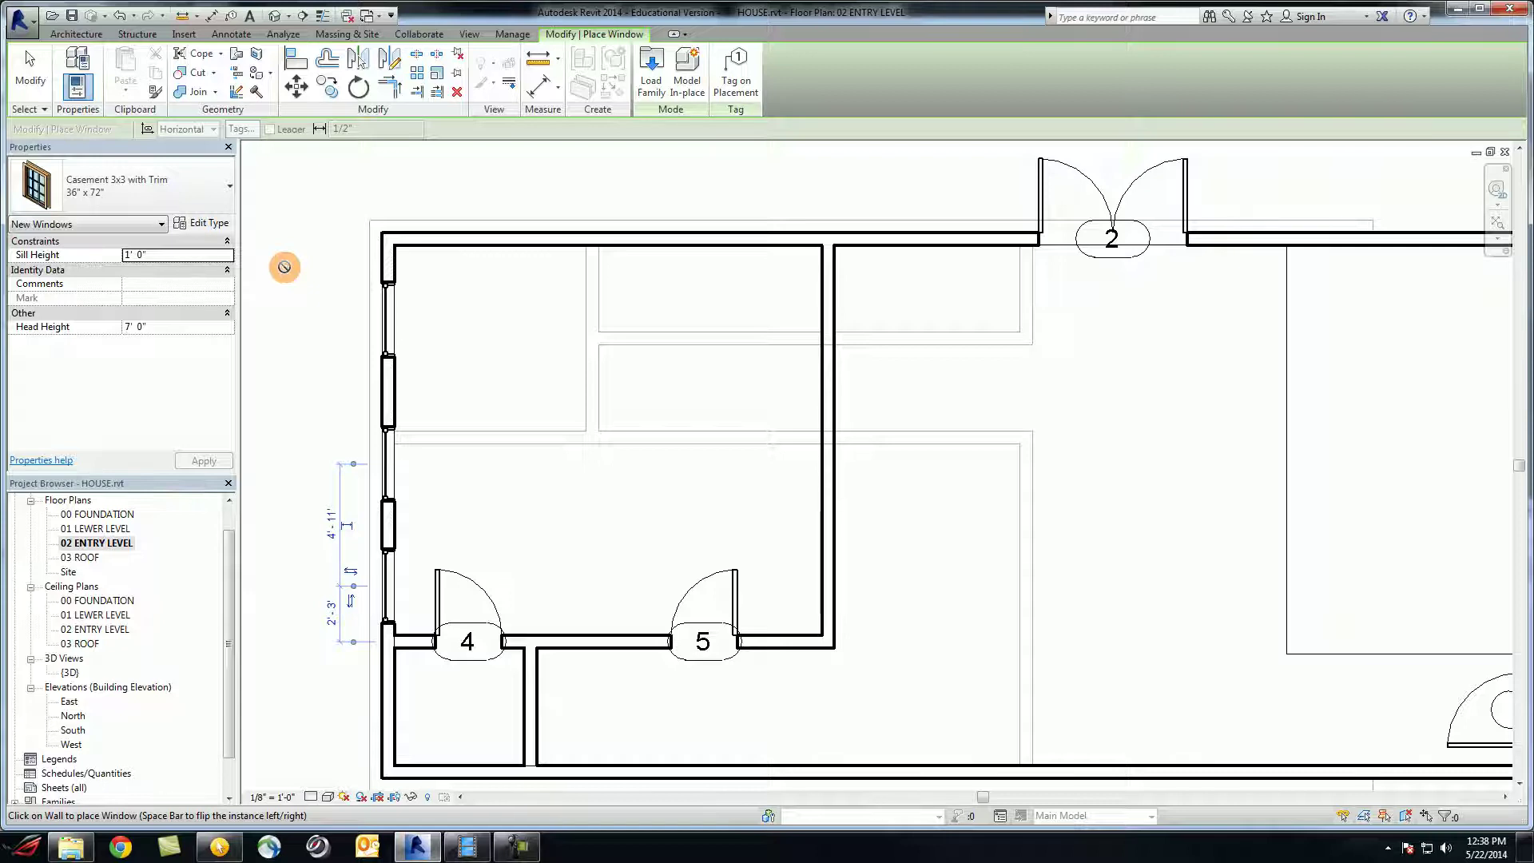
pyautogui.click(29, 67)
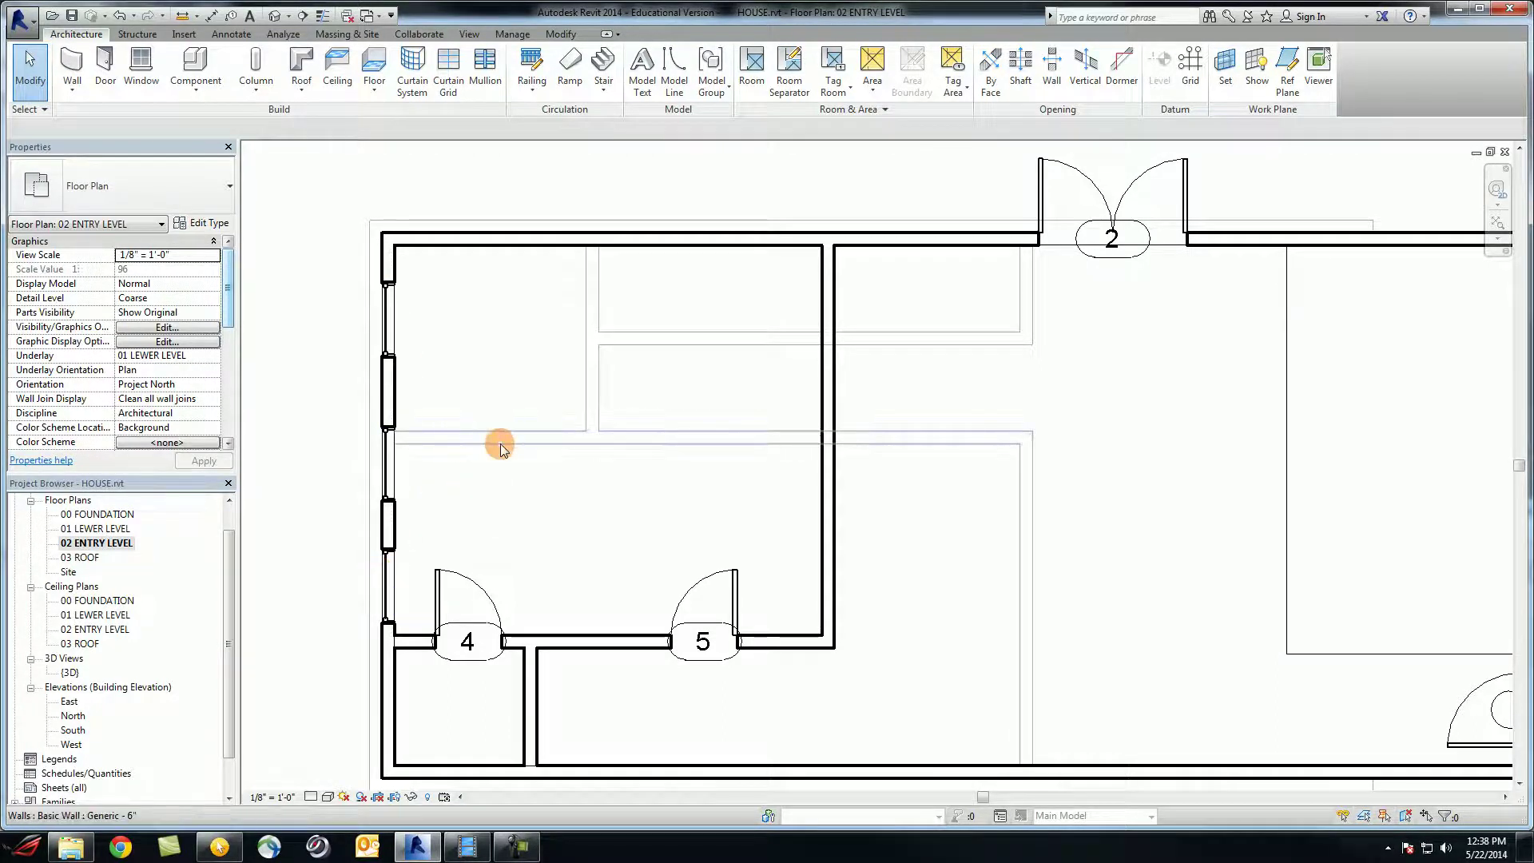
# - Add an aligned dimension string west of the house from the north wall through the three window centers to the wall with doors 4 and 5
pyautogui.scroll(-1, 500, 446)
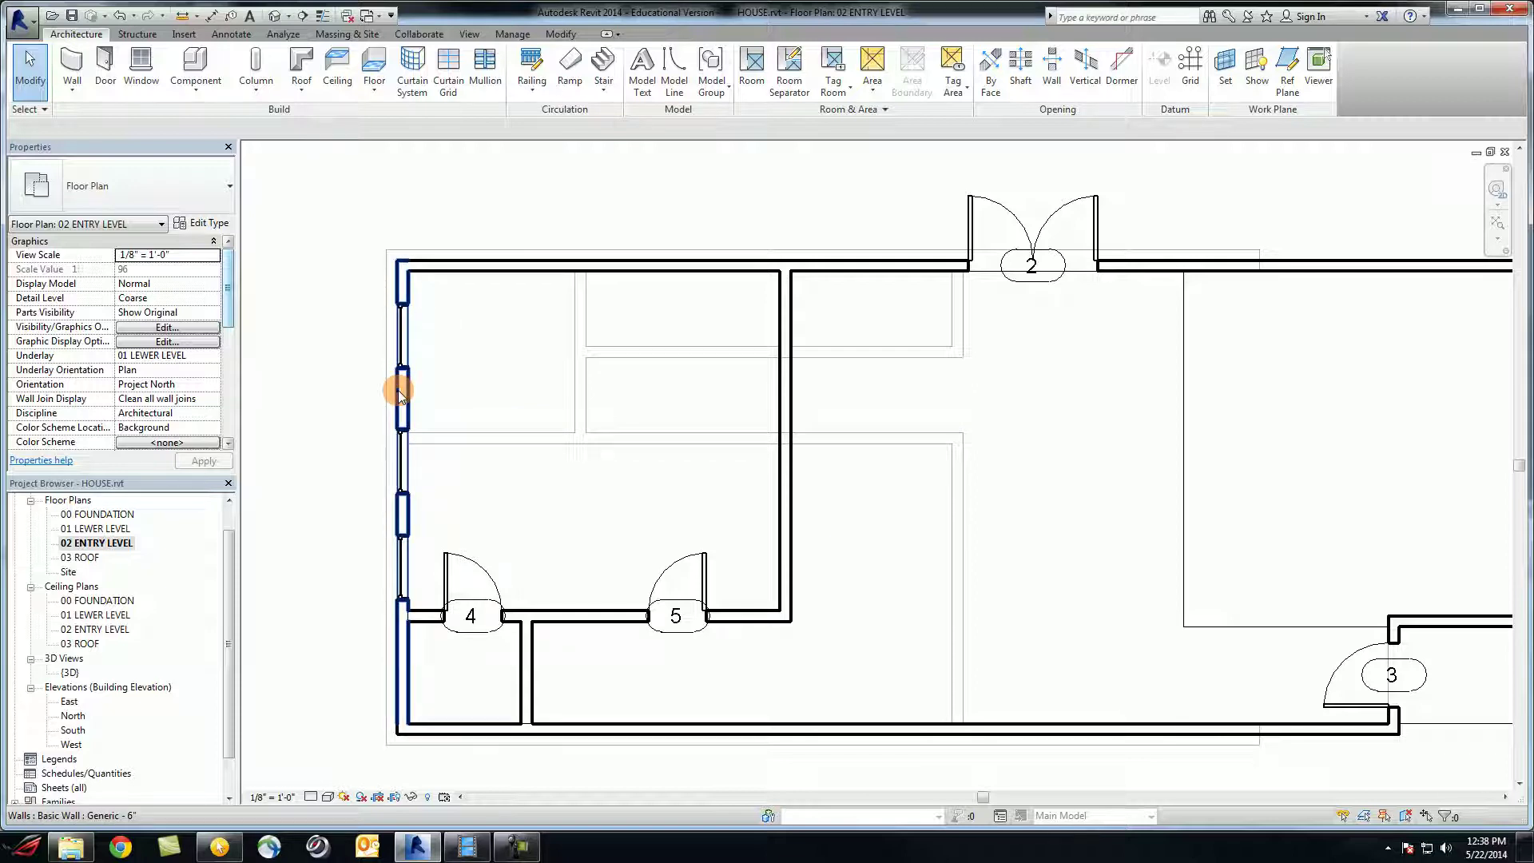
pyautogui.scroll(-1, 478, 366)
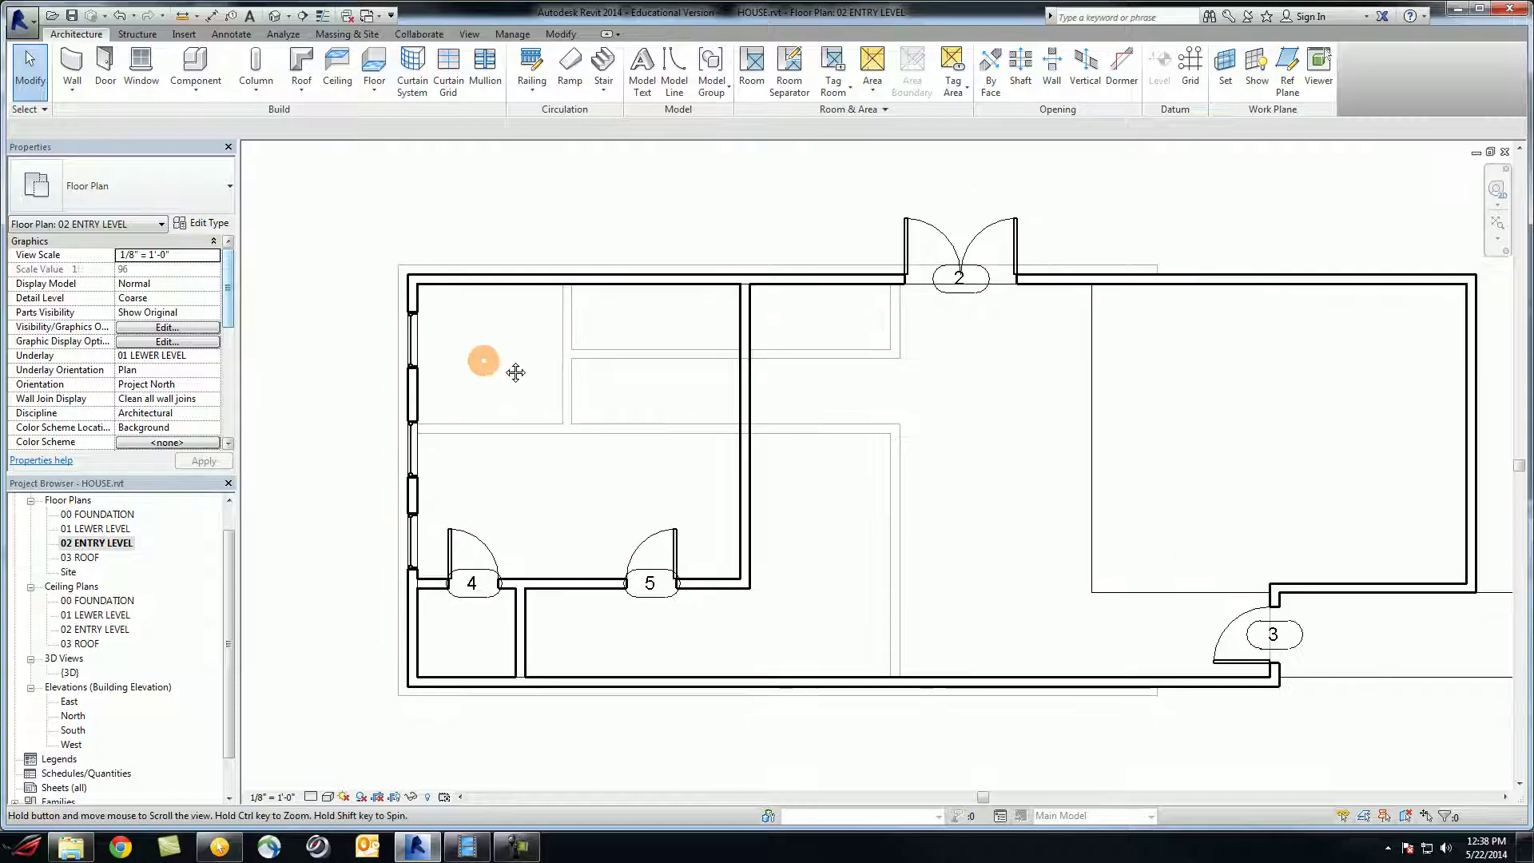
pyautogui.moveTo(515, 372); pyautogui.dragTo(514, 352, button='middle')
pyautogui.scroll(1, 515, 354)
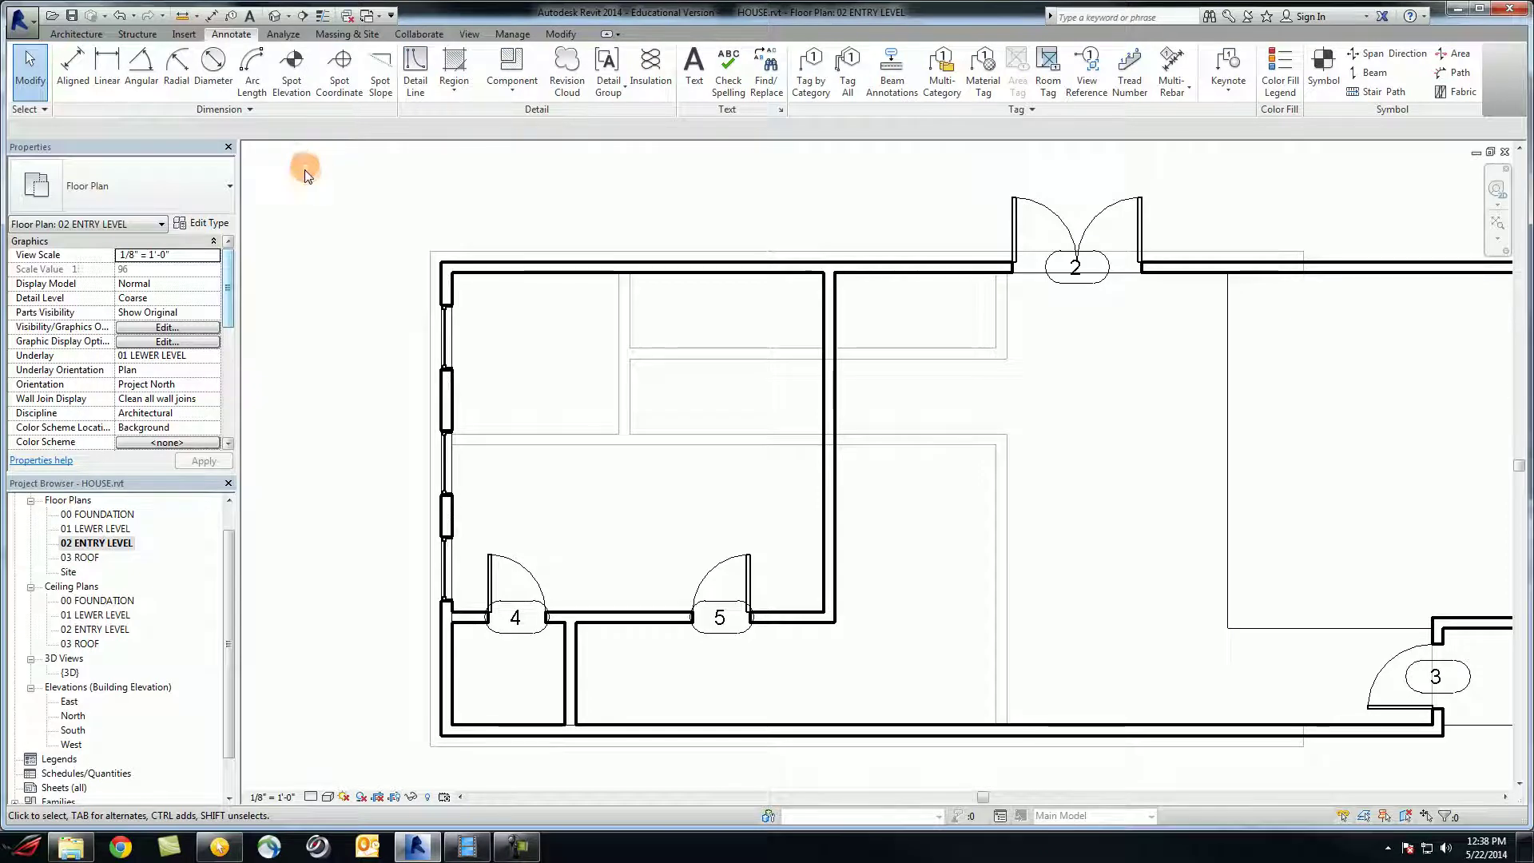
pyautogui.click(76, 73)
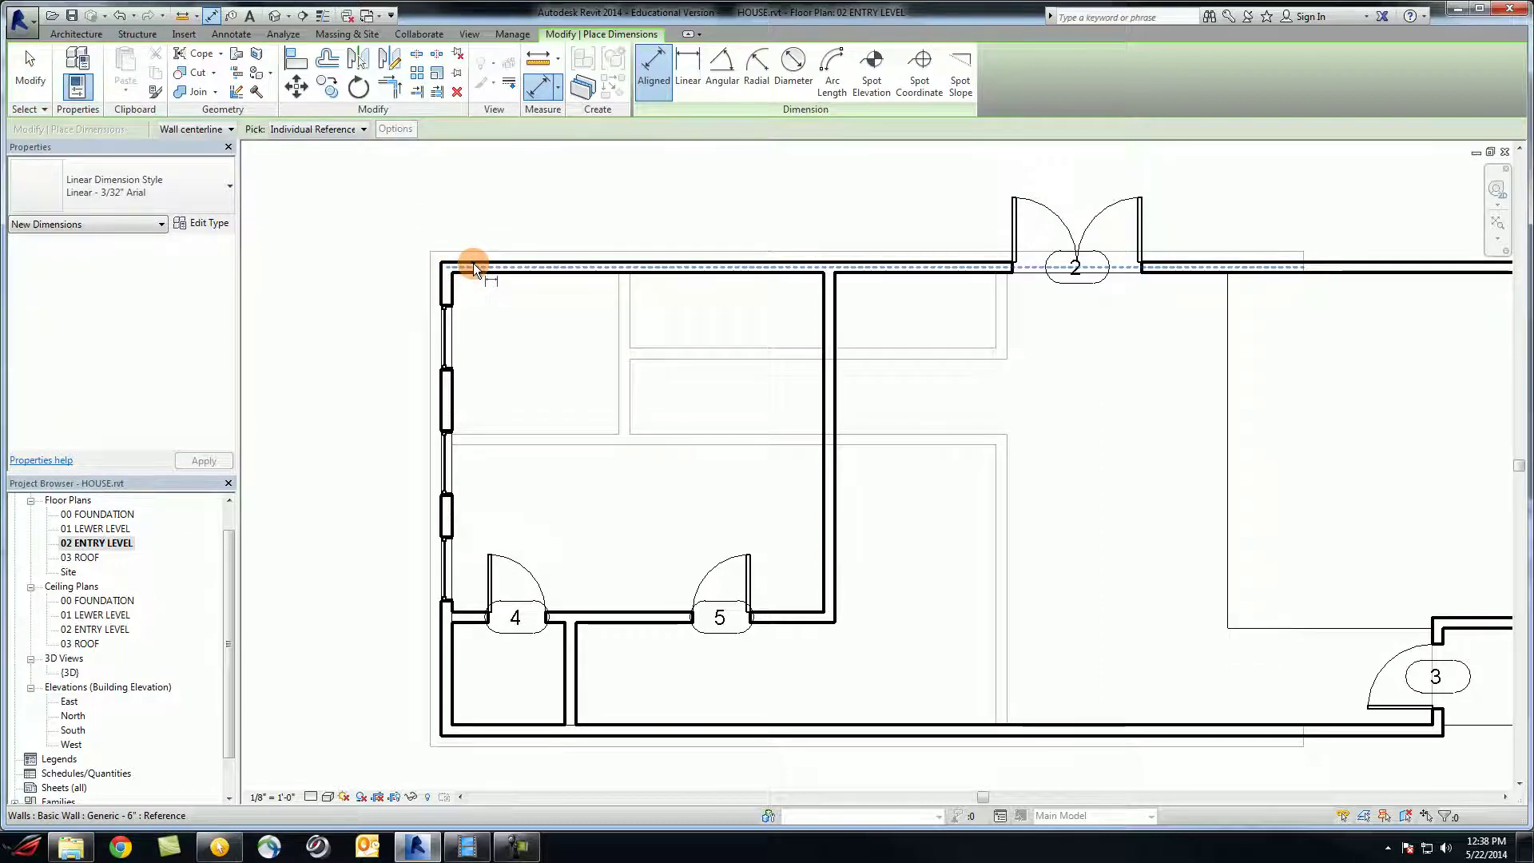
pyautogui.click(473, 266)
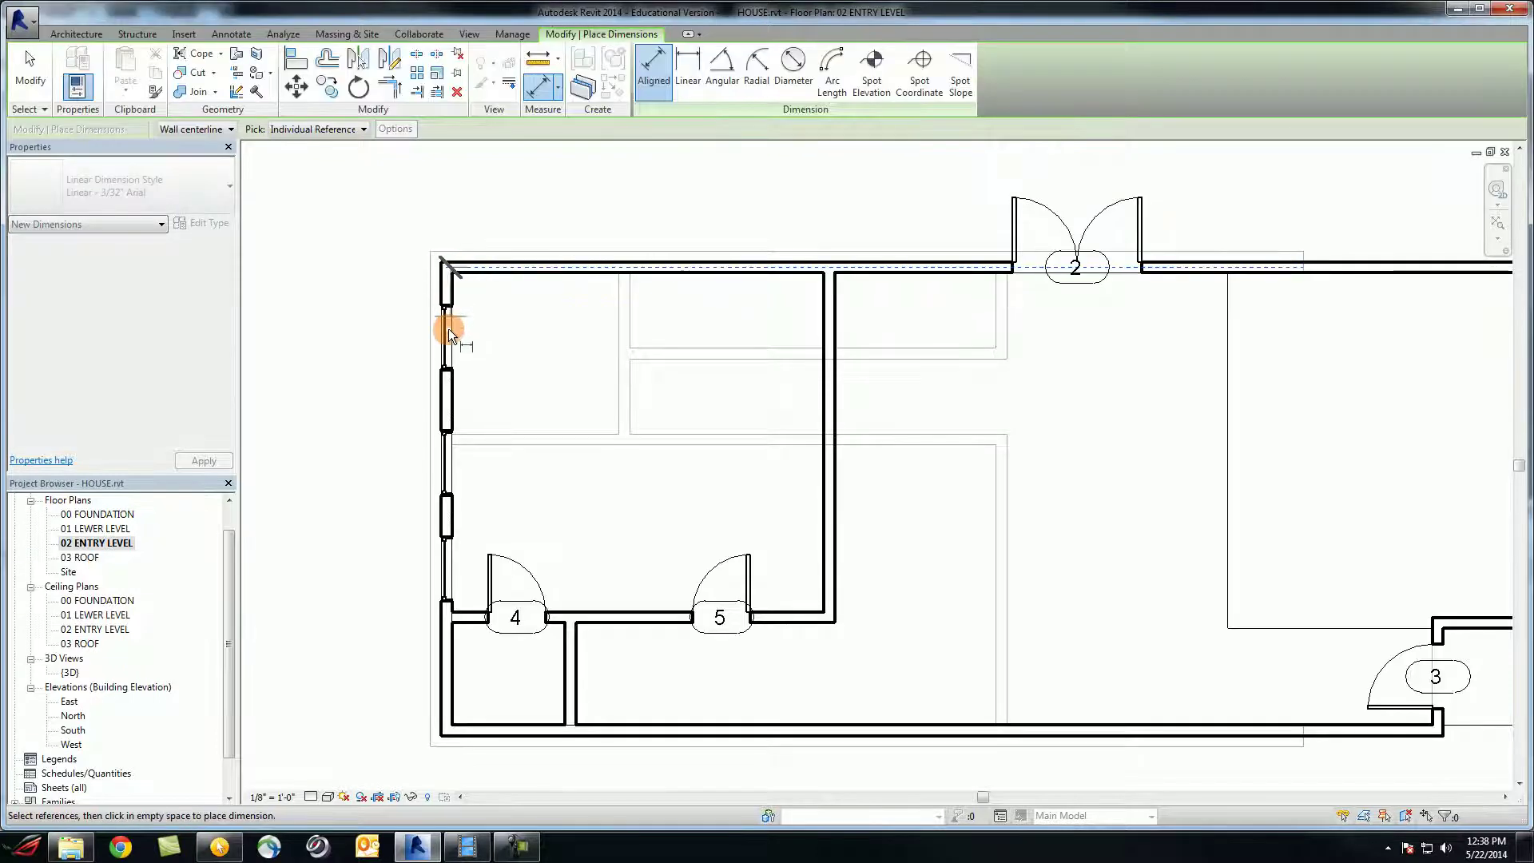
pyautogui.click(443, 340)
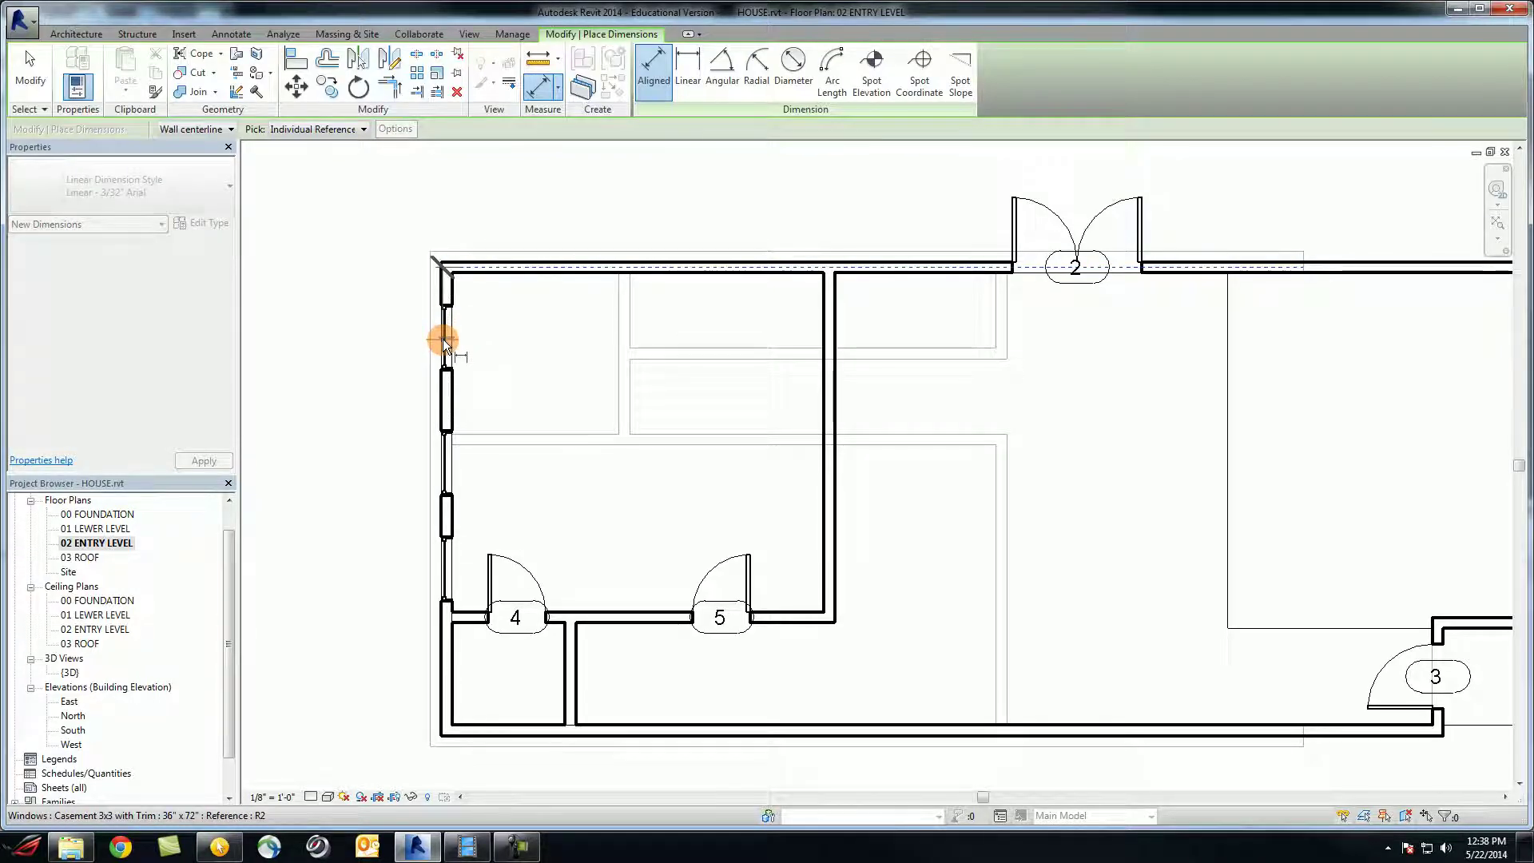
pyautogui.click(421, 376)
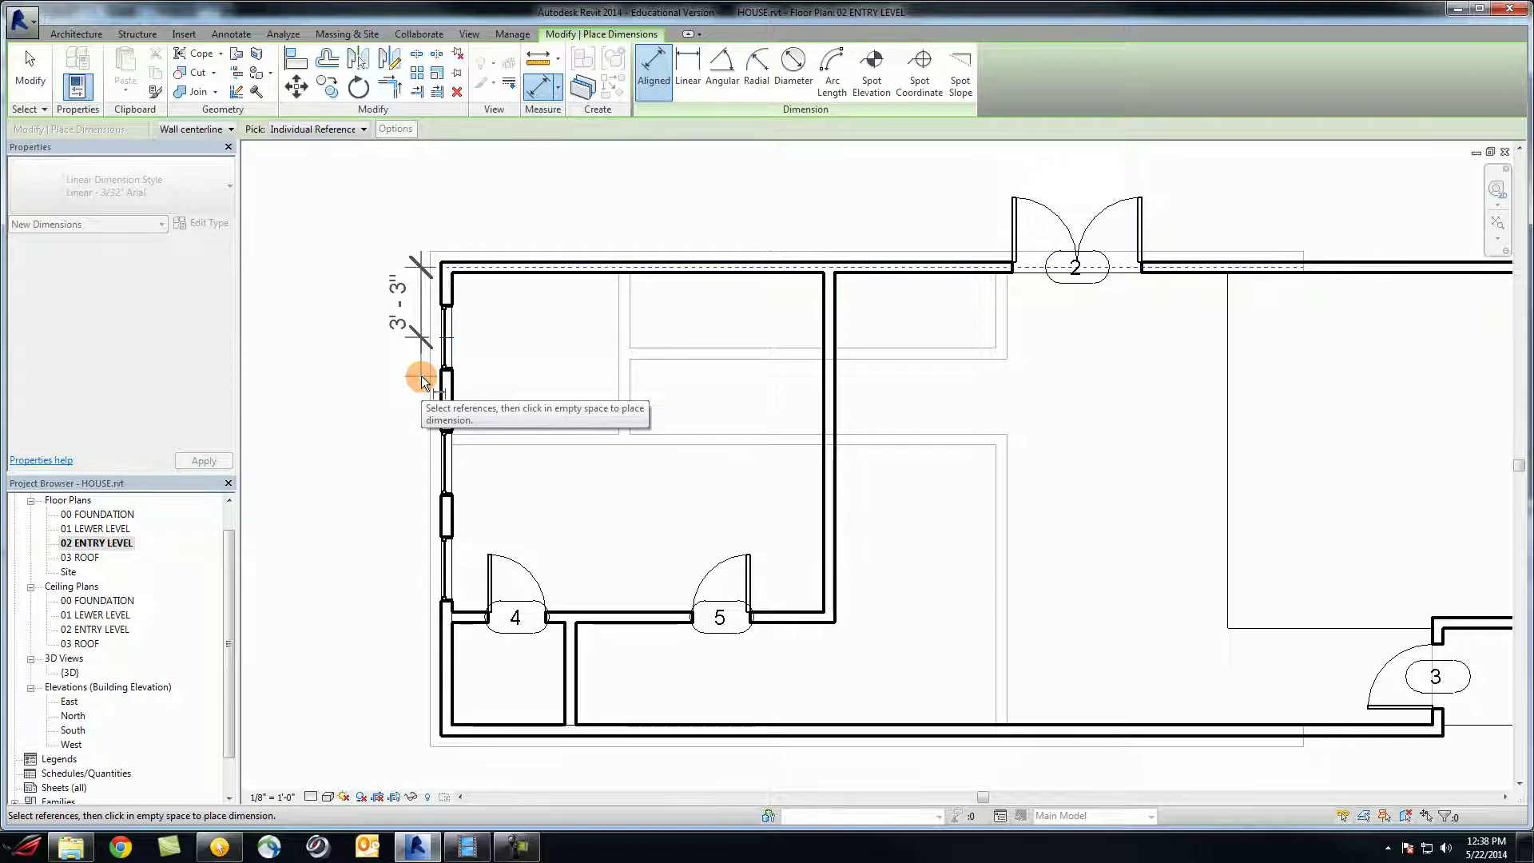
pyautogui.click(445, 465)
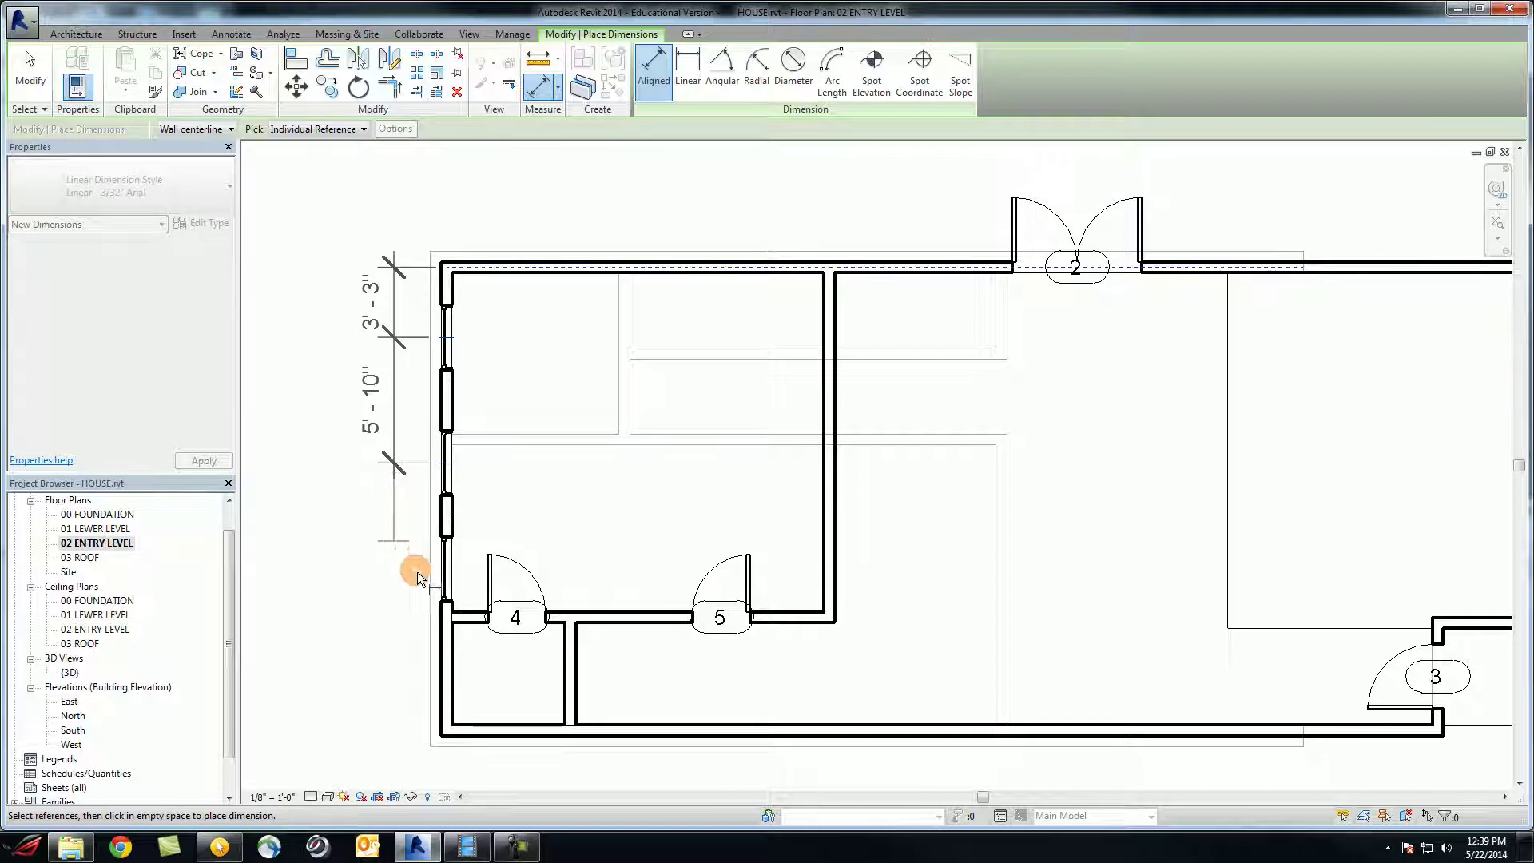
pyautogui.click(444, 568)
pyautogui.click(463, 620)
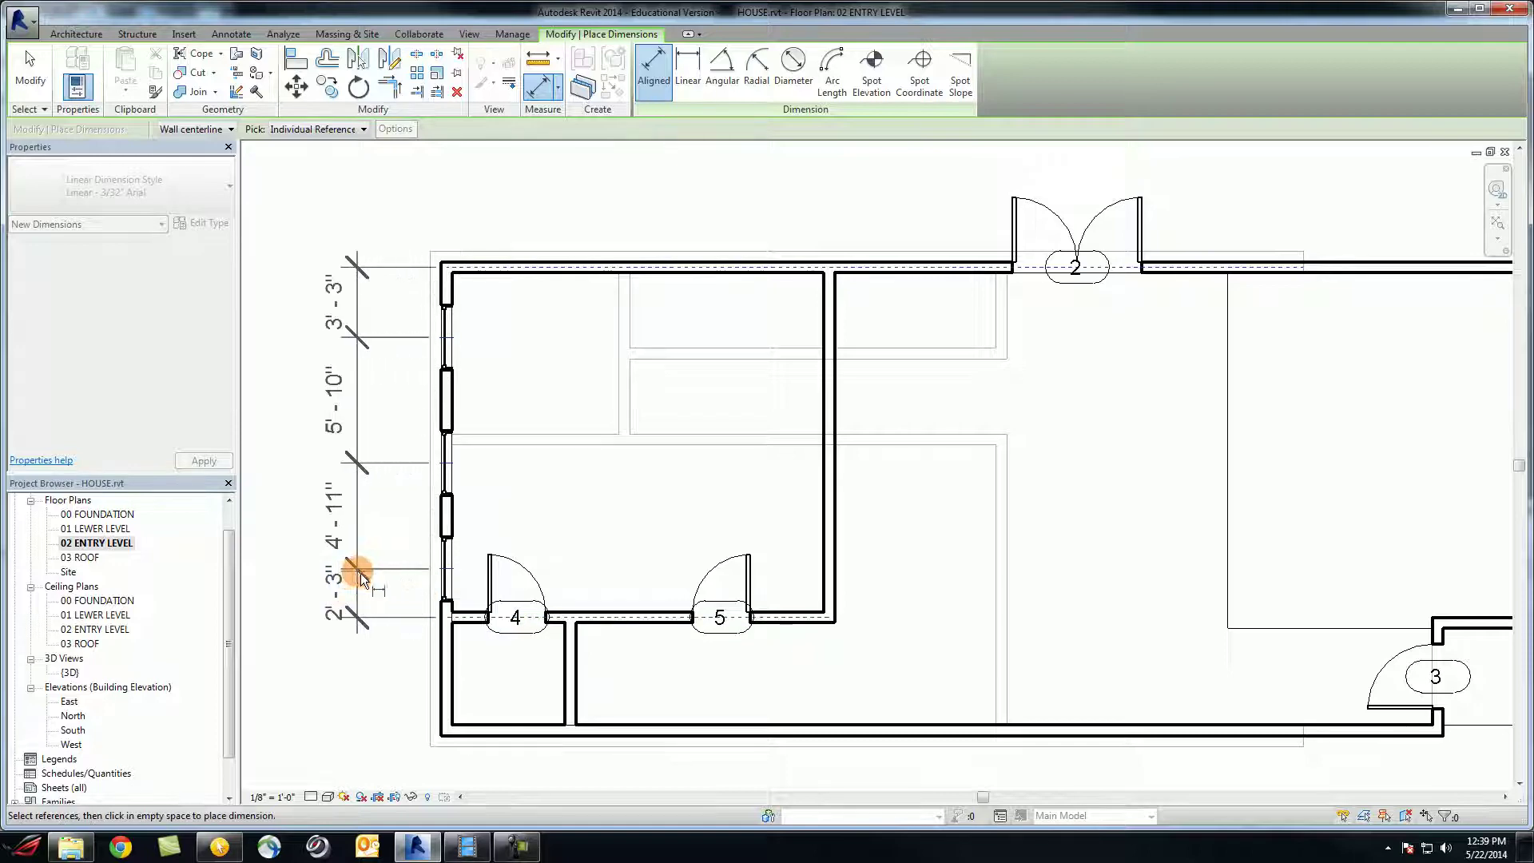
pyautogui.click(372, 574)
# - Apply the EQ constraint to the west wall's dimension string to space its three windows equally
pyautogui.click(569, 372)
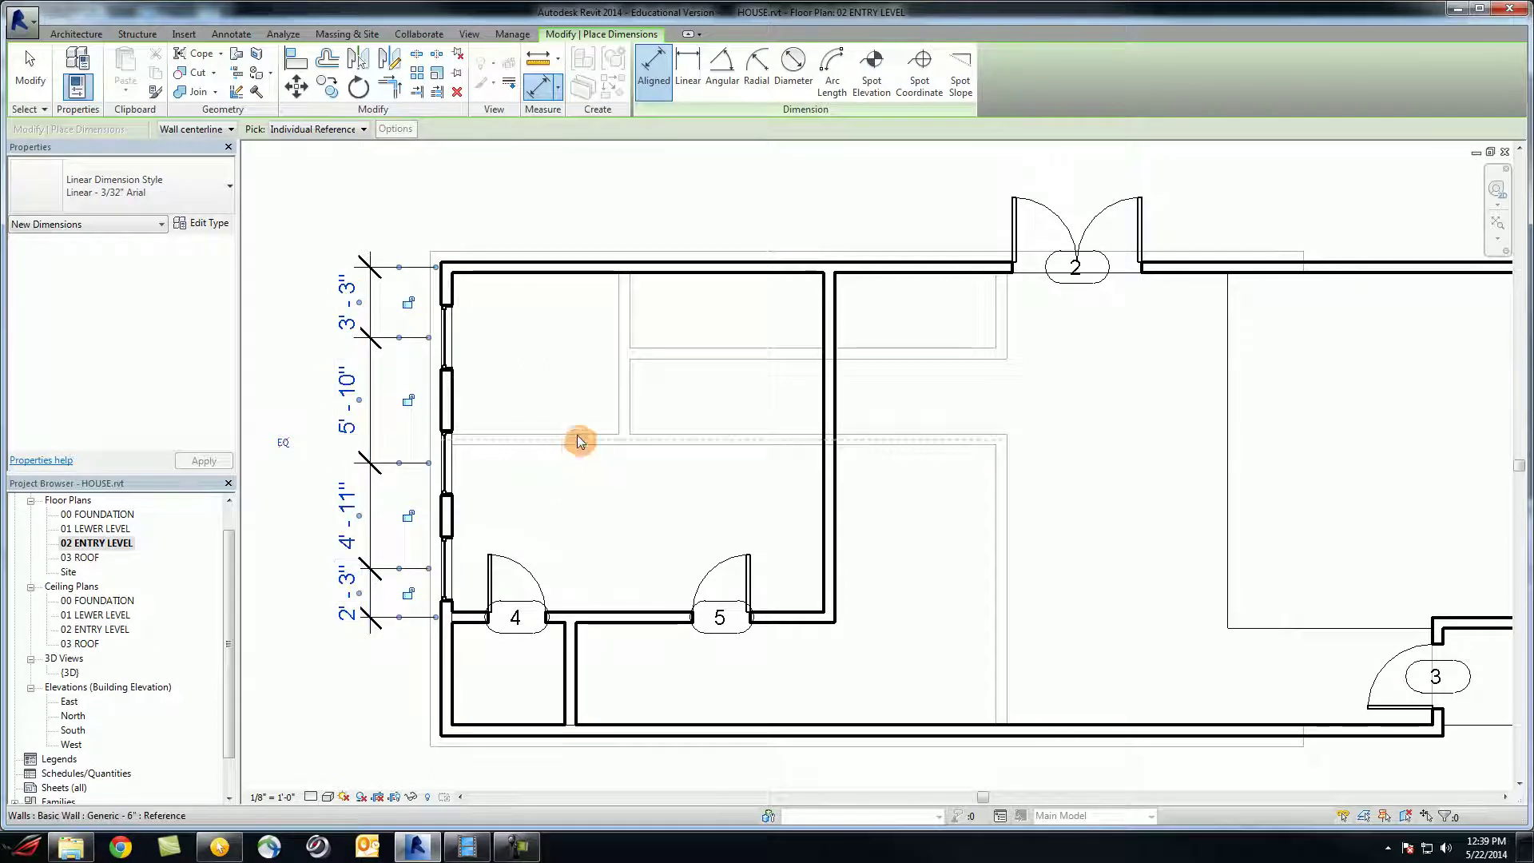
pyautogui.click(283, 443)
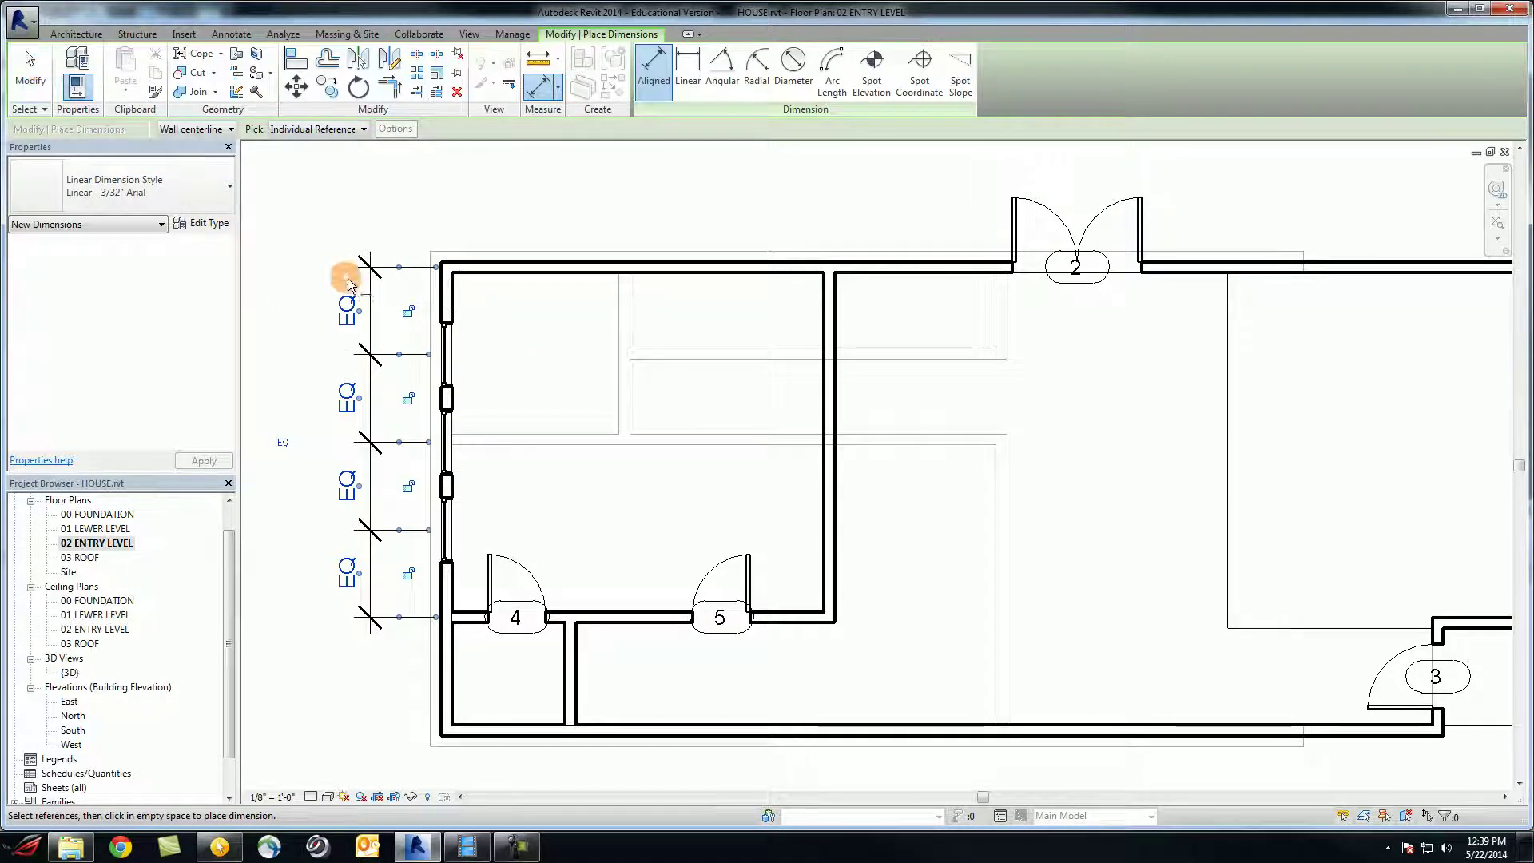
# - Delete the west wall's EQ dimension string while keeping its windows constrained to equal spacing
pyautogui.click(29, 80)
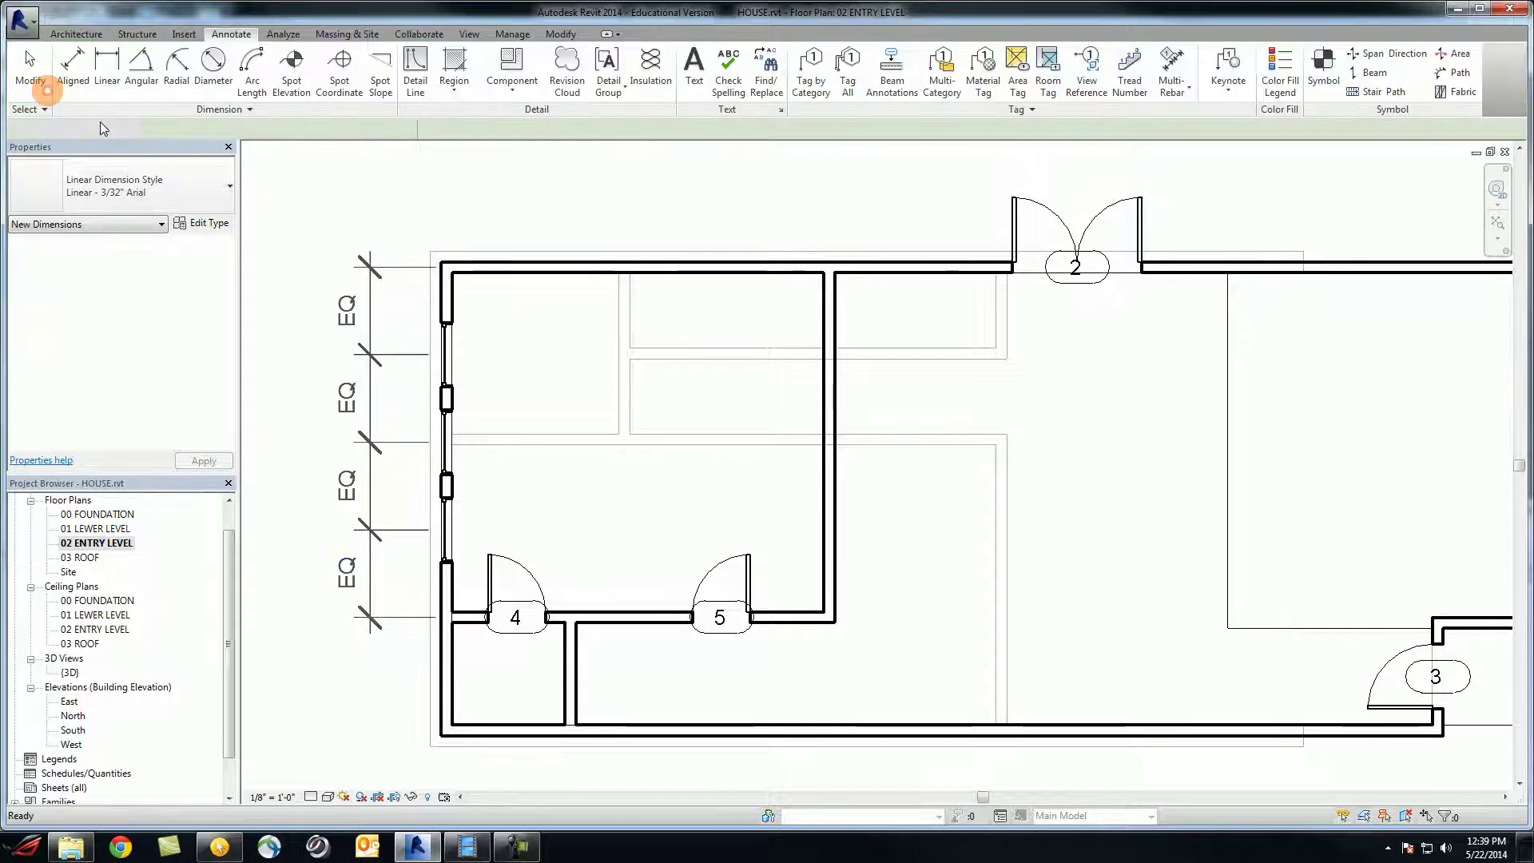
pyautogui.click(369, 316)
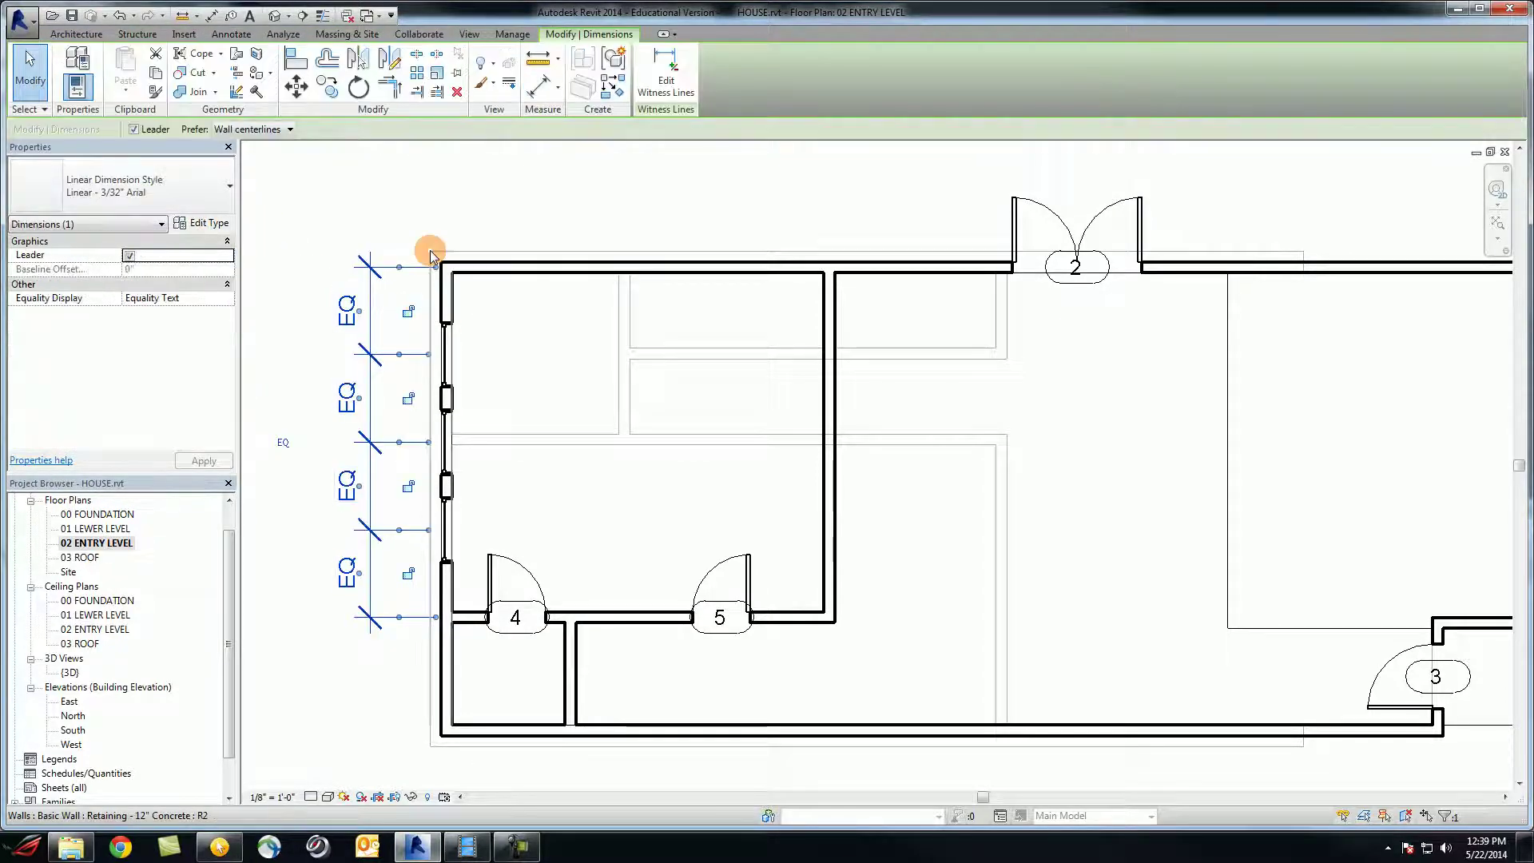
pyautogui.press('Delete')
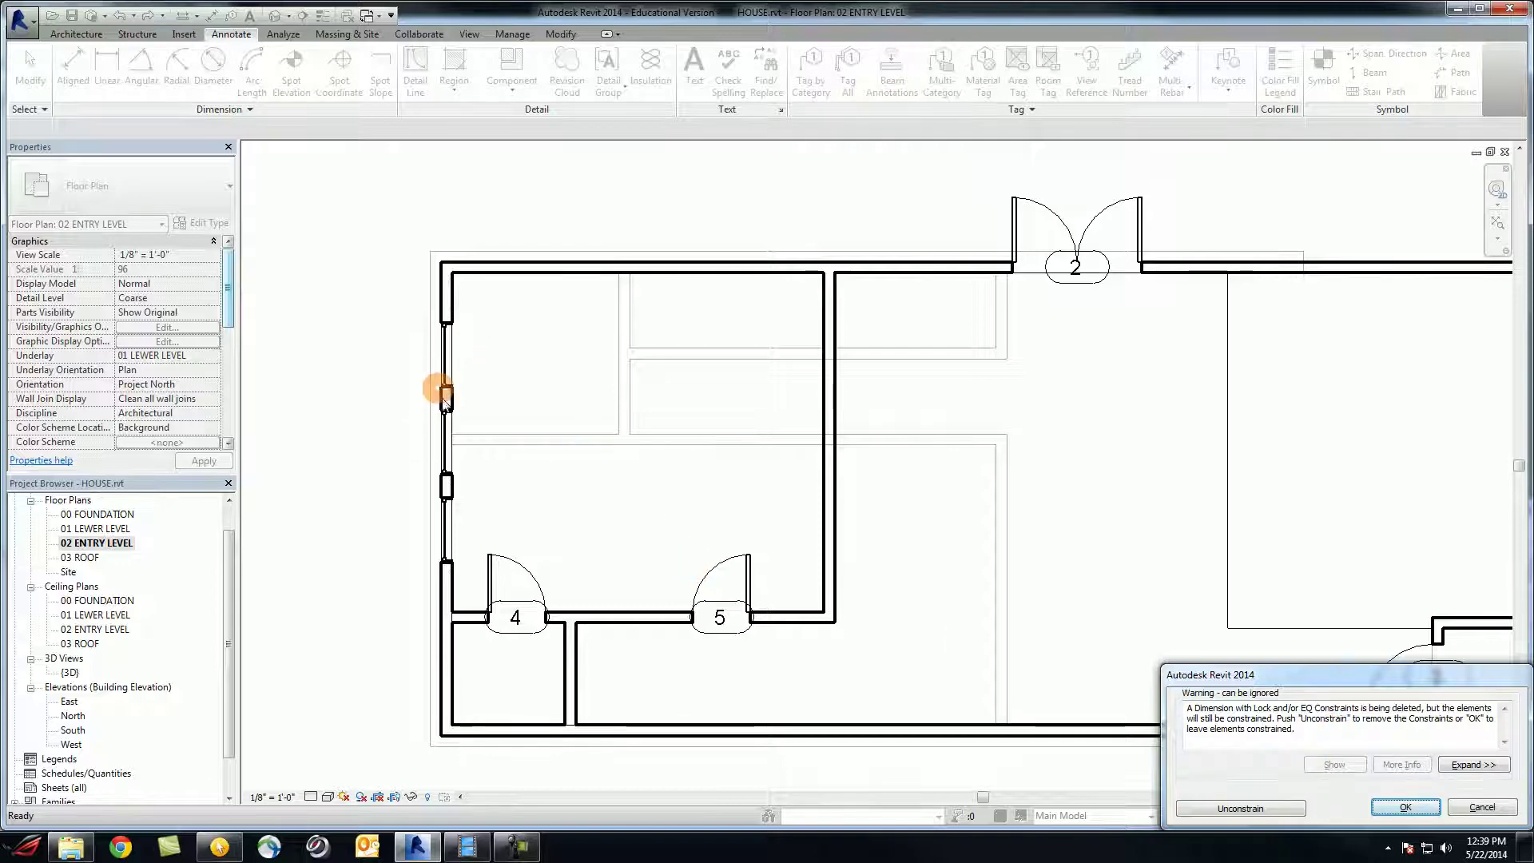
pyautogui.click(1404, 808)
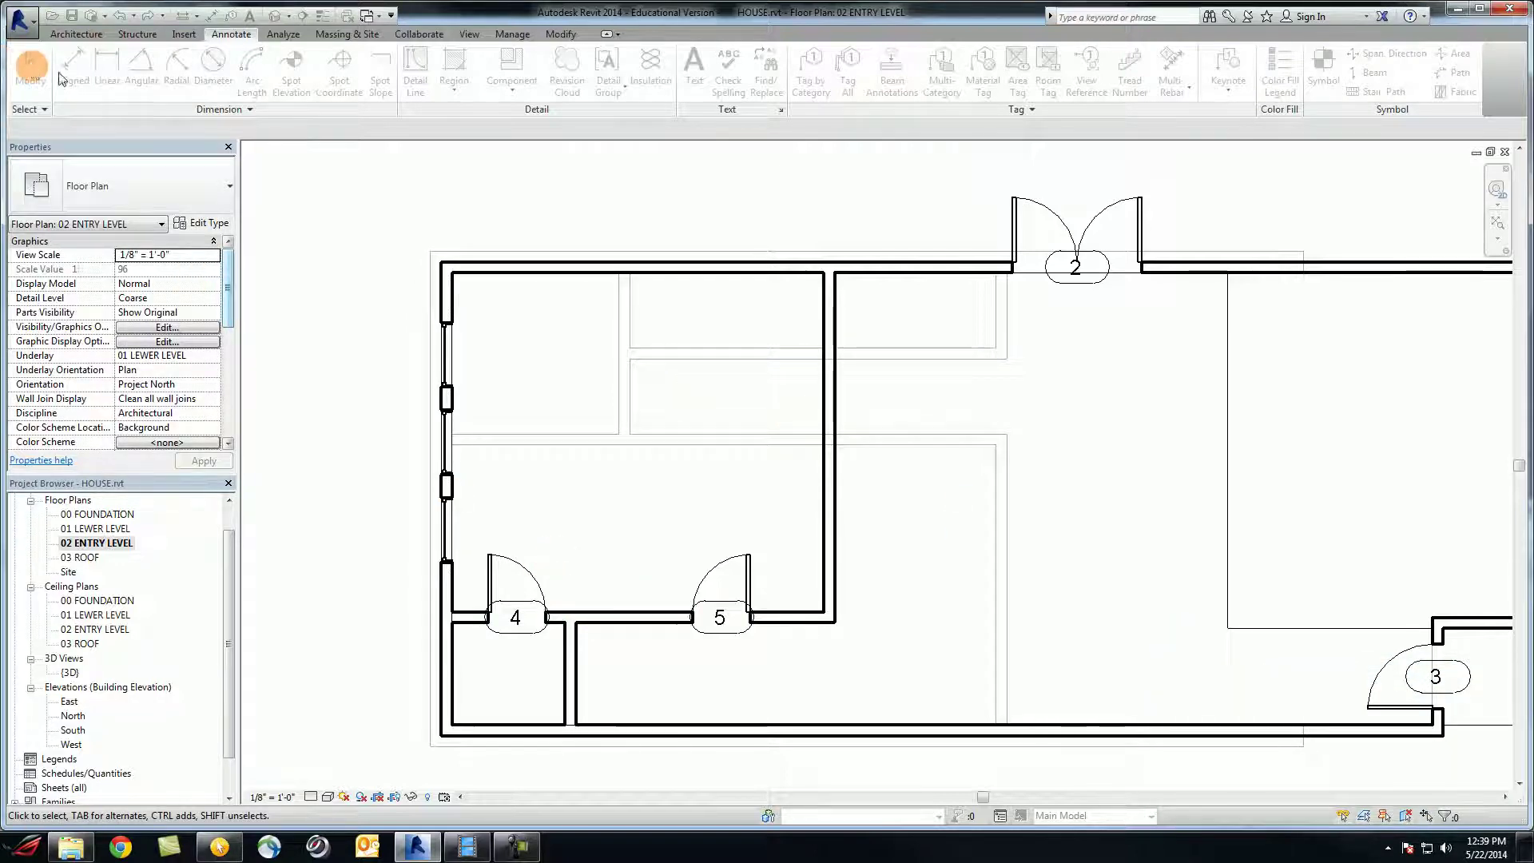
# - Test the equal spacing by moving the wall with doors 4 and 5 south to about 2' 6" from the south exterior wall
pyautogui.click(76, 33)
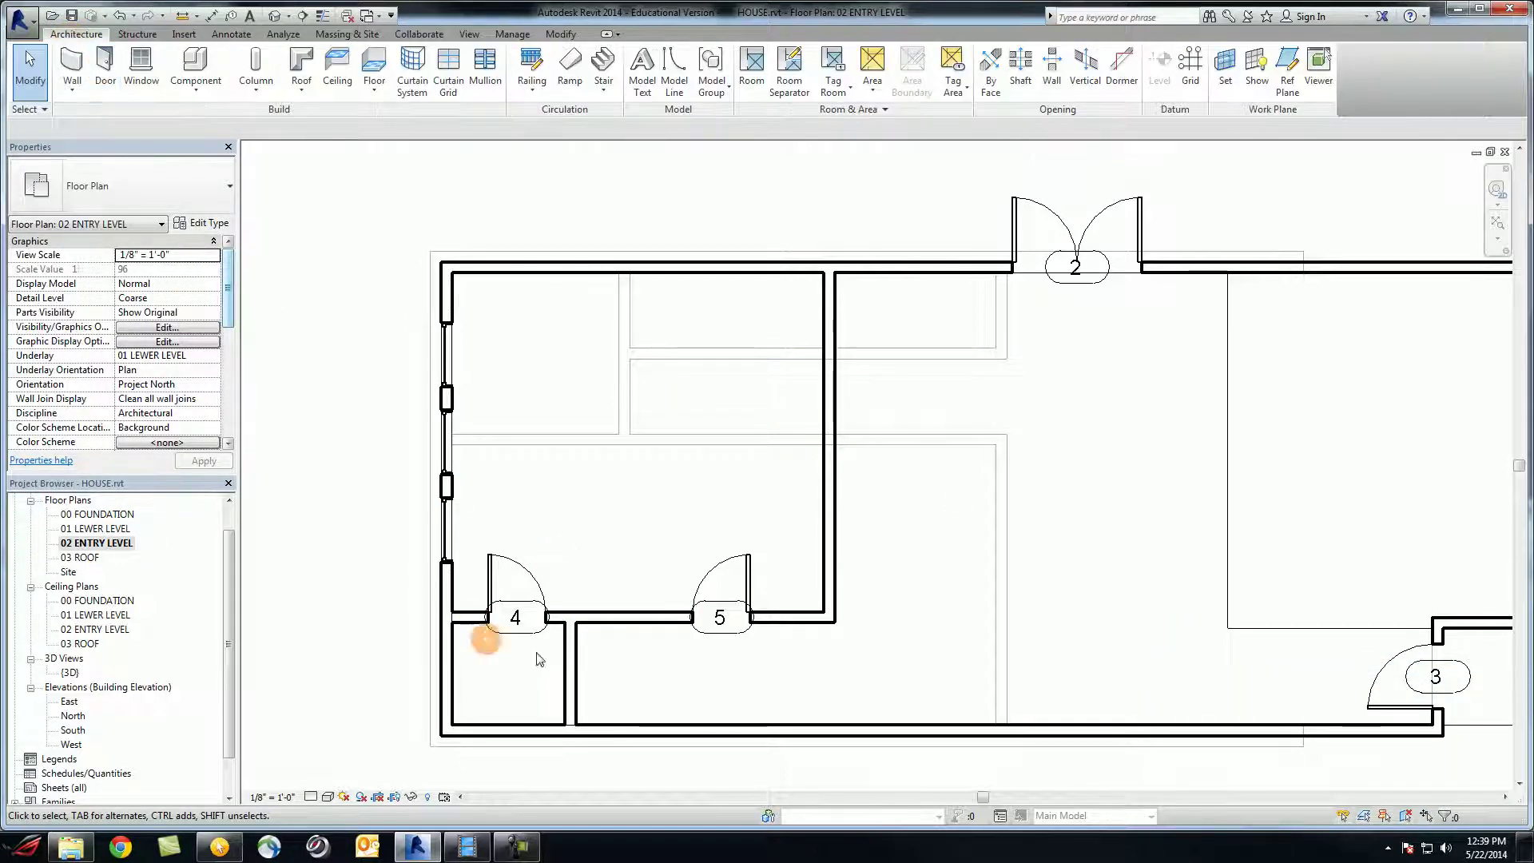
pyautogui.click(627, 617)
pyautogui.moveTo(628, 616); pyautogui.dragTo(716, 683)
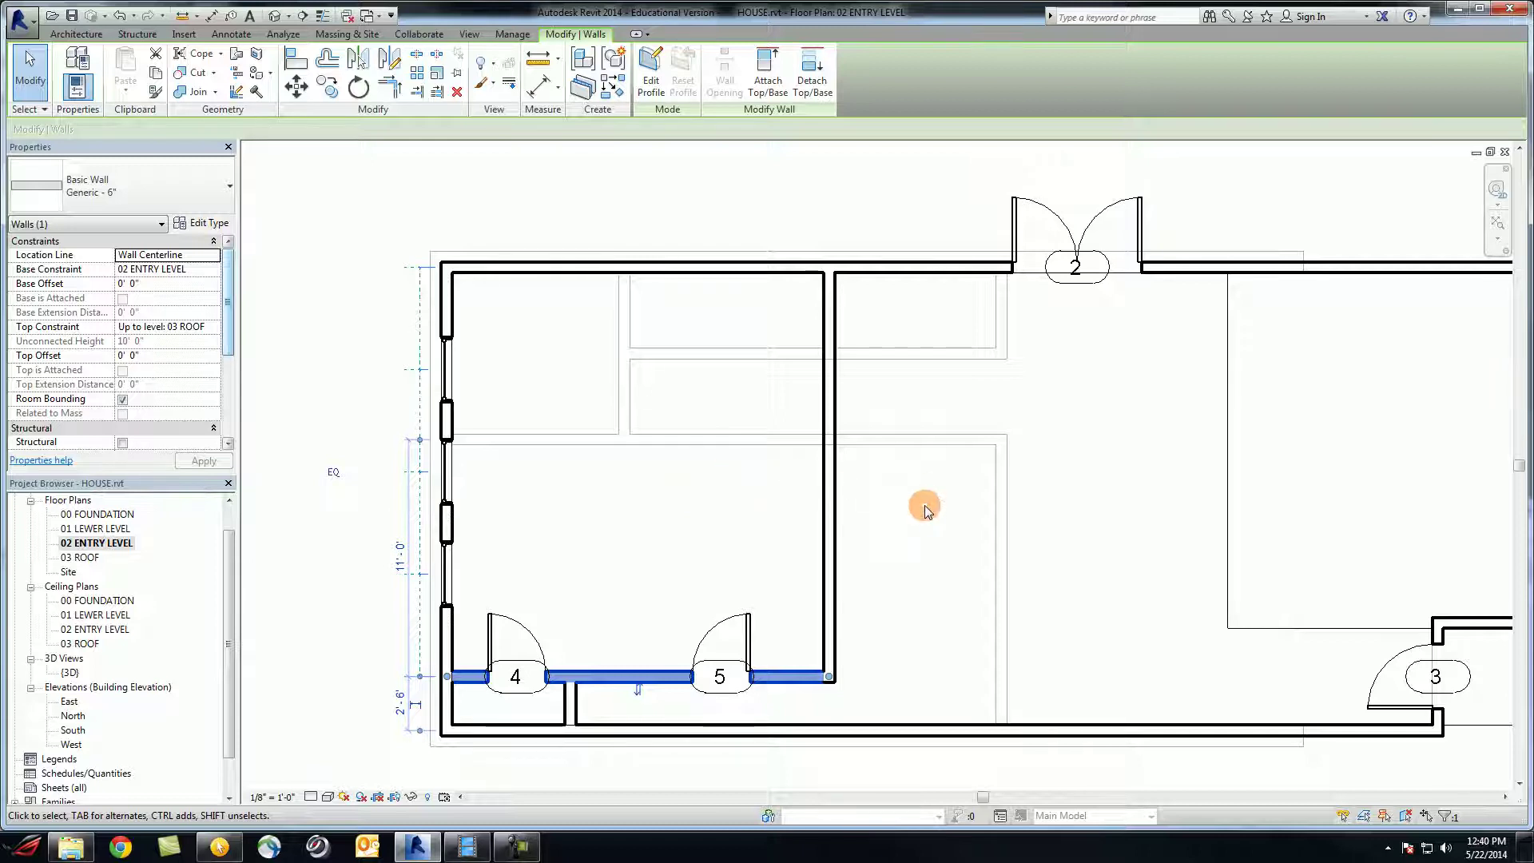
pyautogui.click(32, 68)
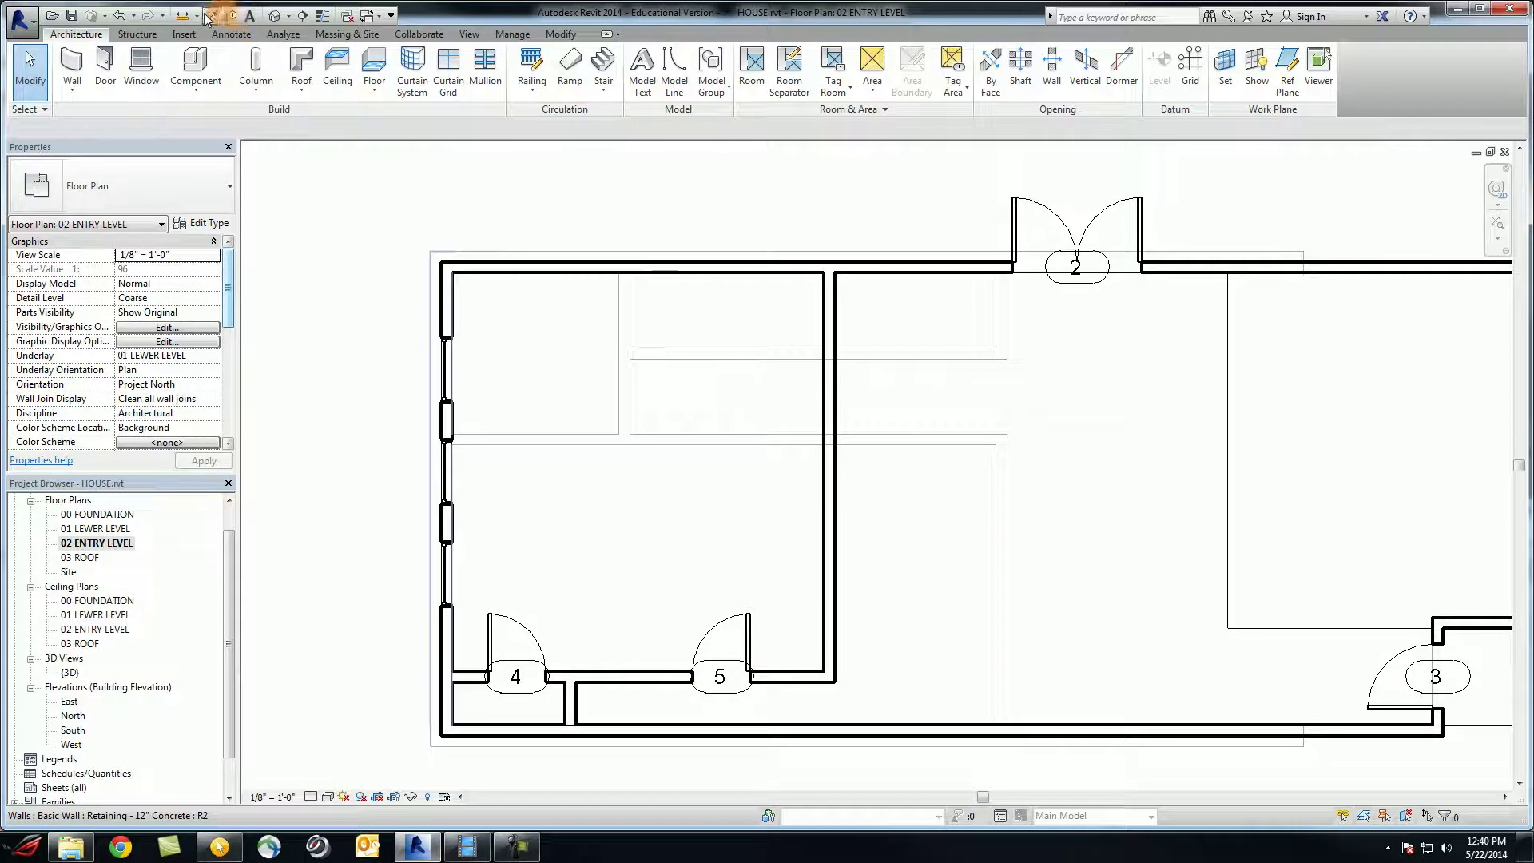
# - Undo the move of the wall with doors 4 and 5 and save the project
pyautogui.click(116, 17)
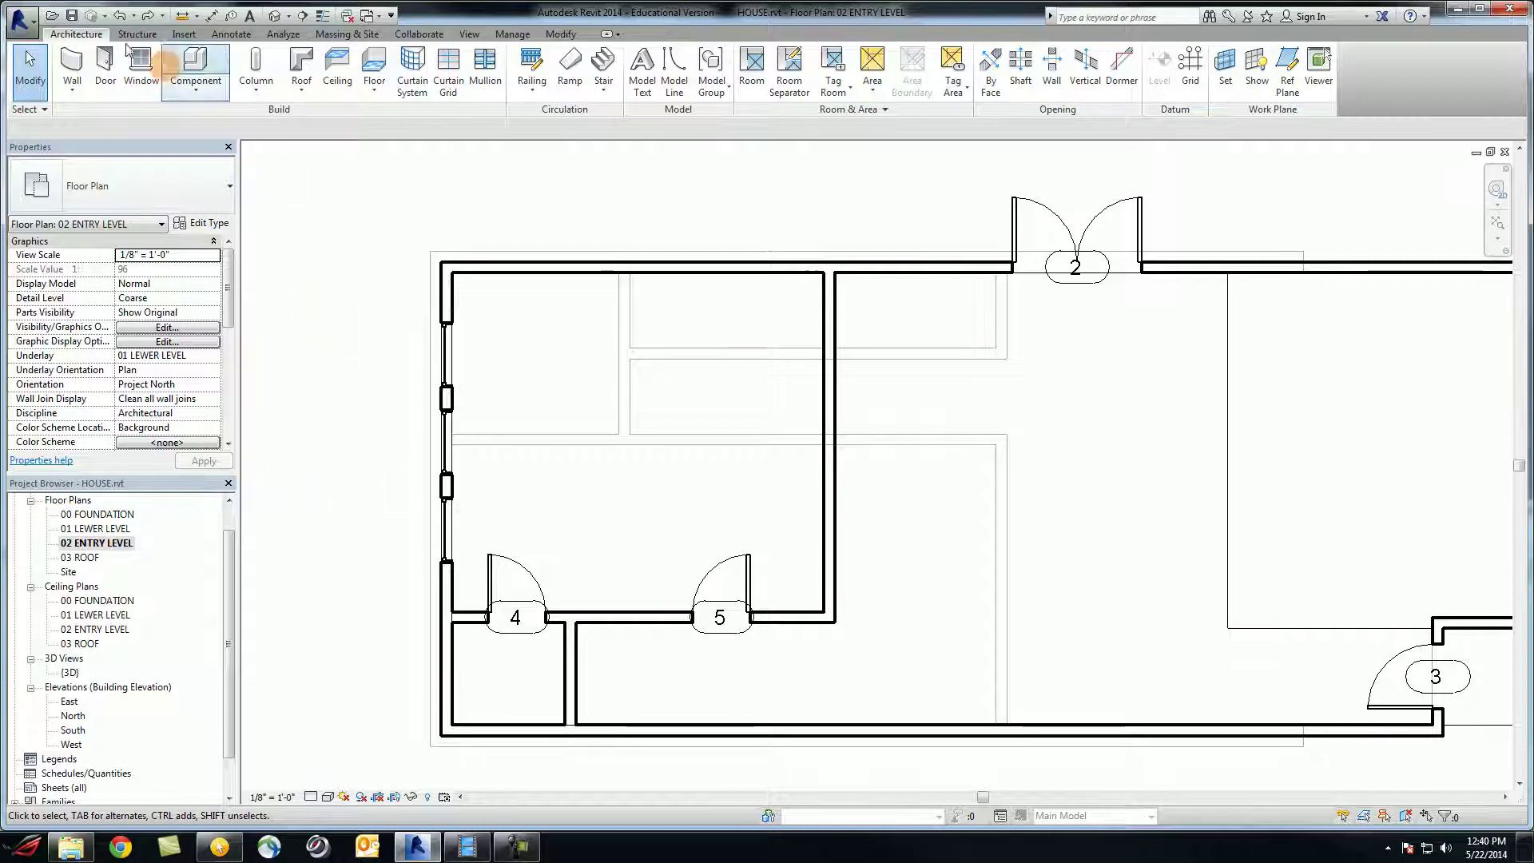
pyautogui.click(72, 15)
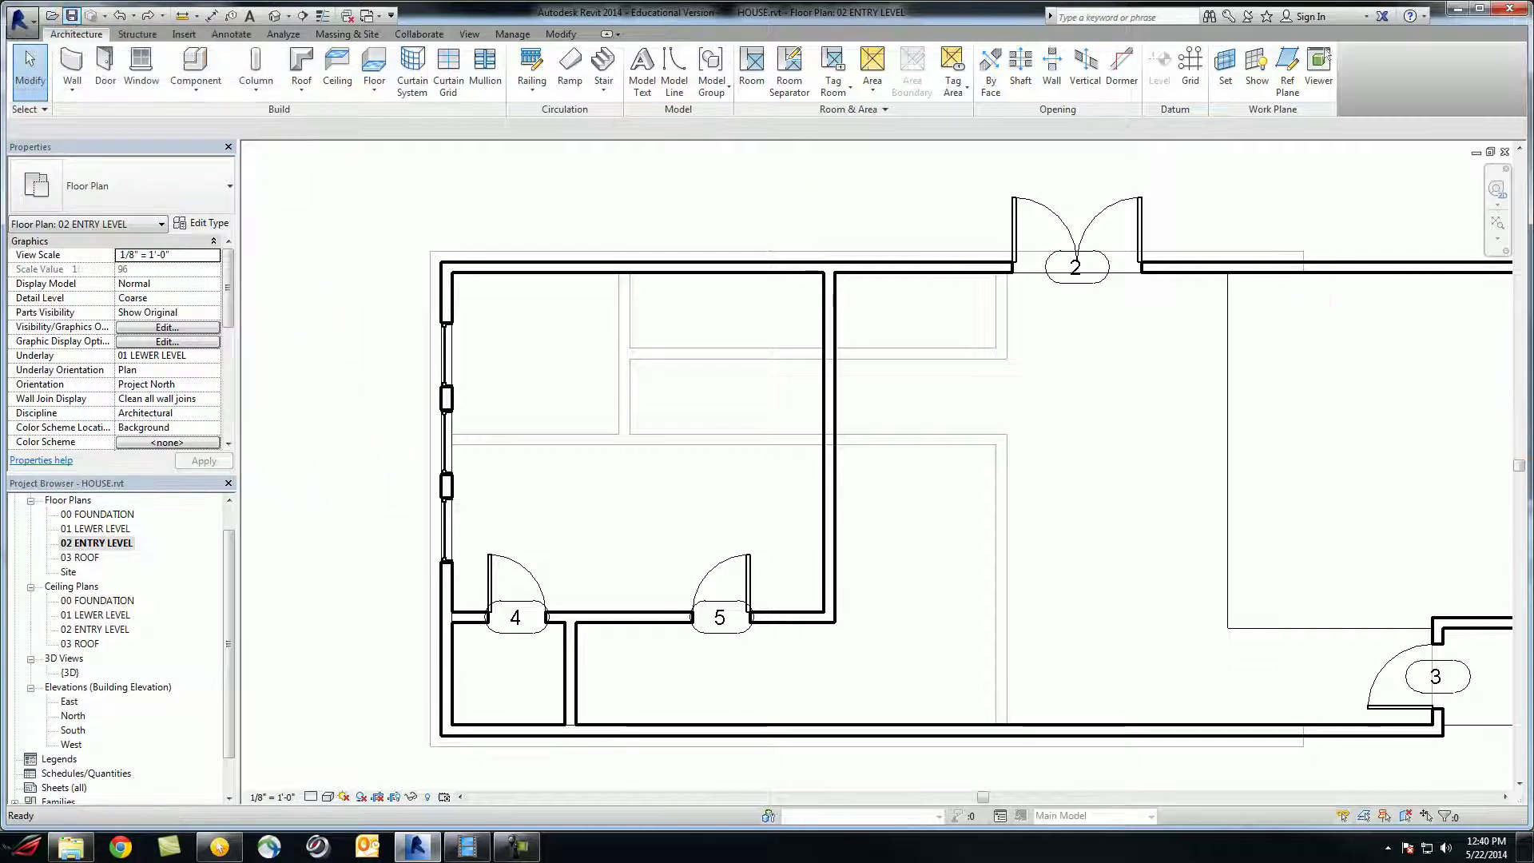